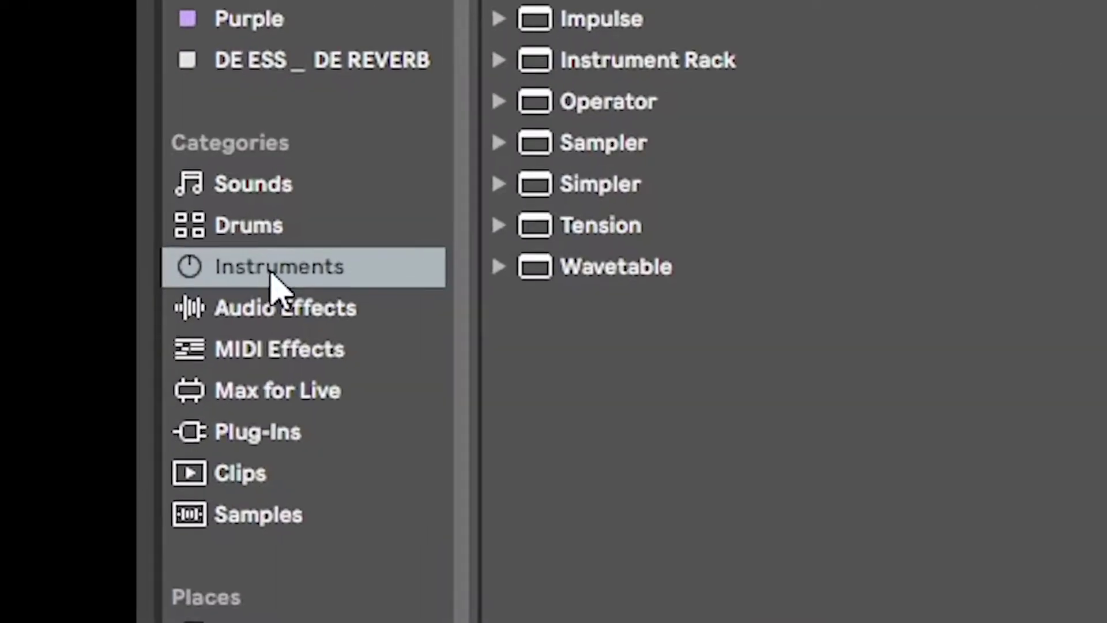
Browse the iZotope, Inc. plug-ins and pick the iZotope Iris 2 instrument.
{"action": "left_click", "coordinate": [314, 373]}
{"action": "left_click", "coordinate": [271, 163]}
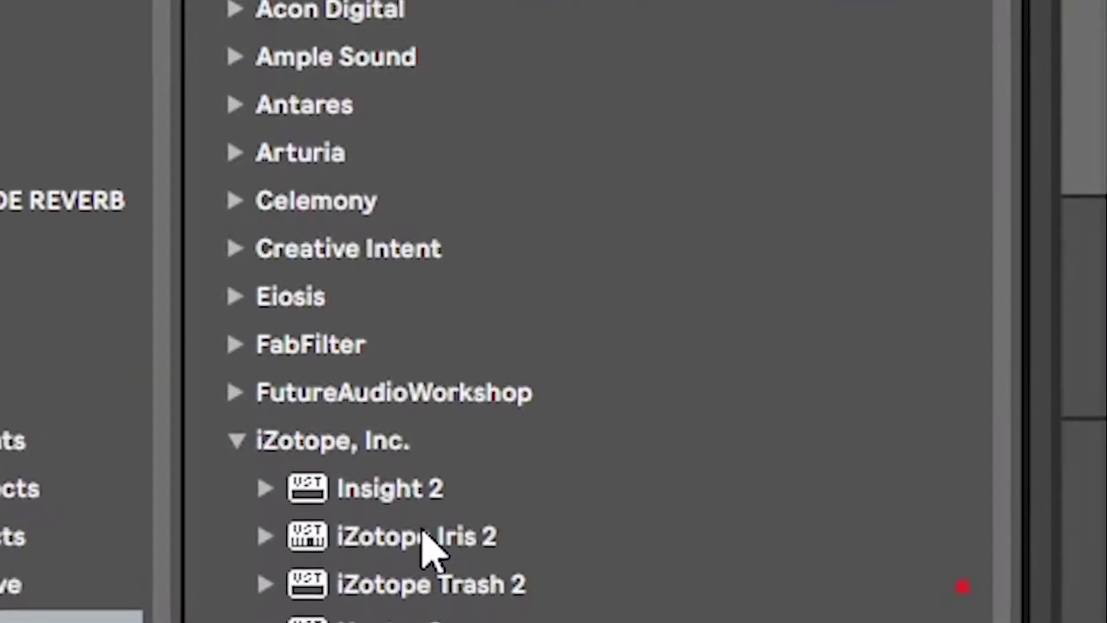
{"action": "left_click", "coordinate": [422, 533]}
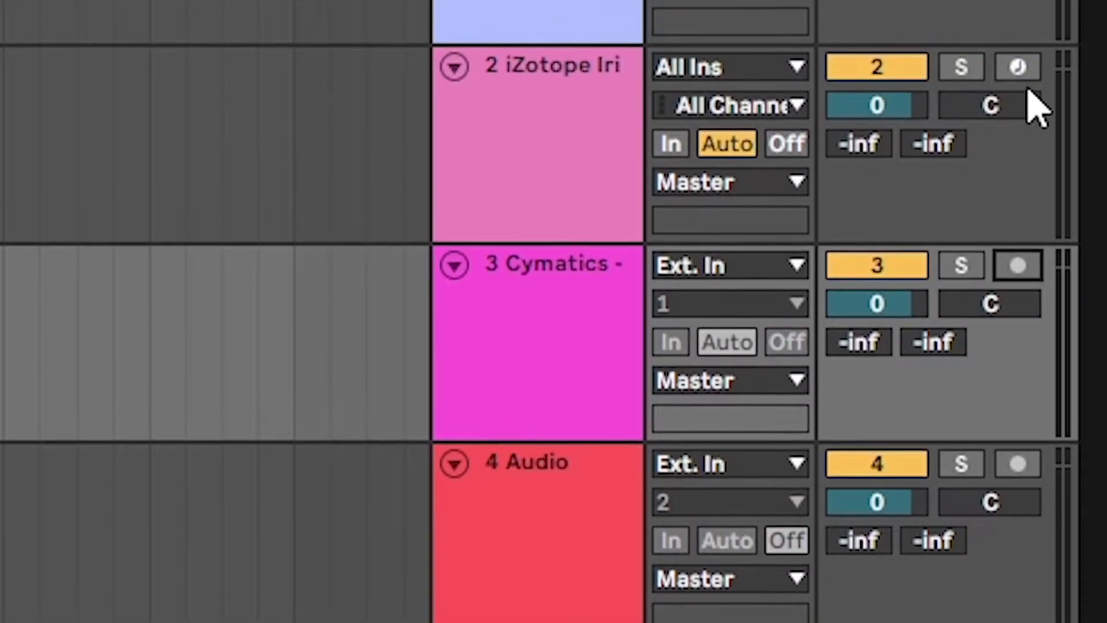
Arm the iZotope Iris track and the Cymatics track for recording in turn.
{"action": "left_click", "coordinate": [1018, 69]}
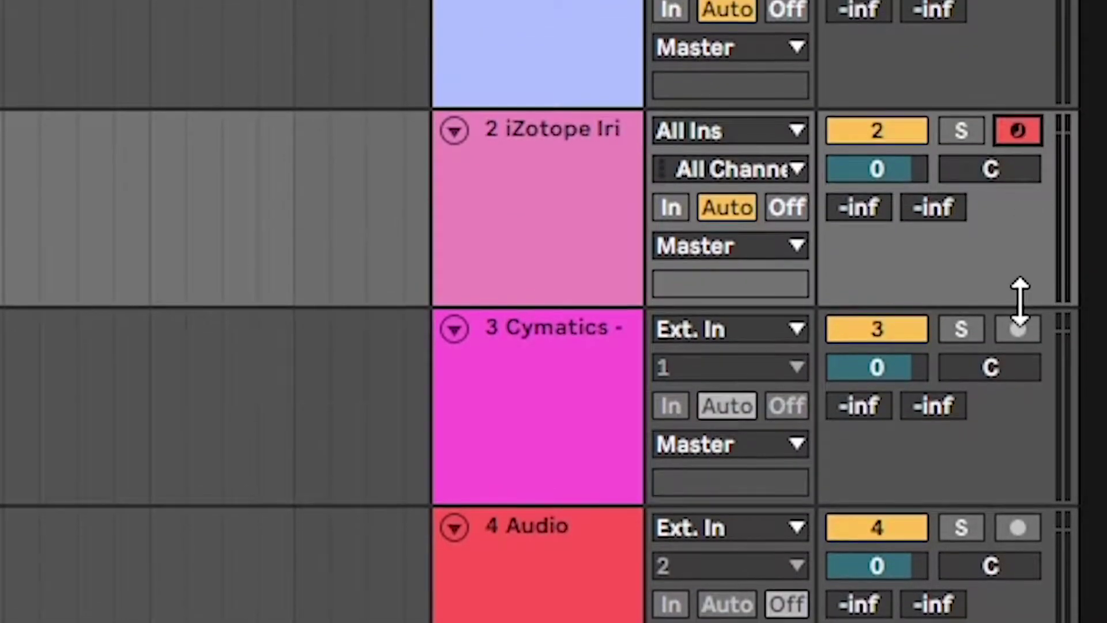
{"action": "left_click", "coordinate": [1018, 267]}
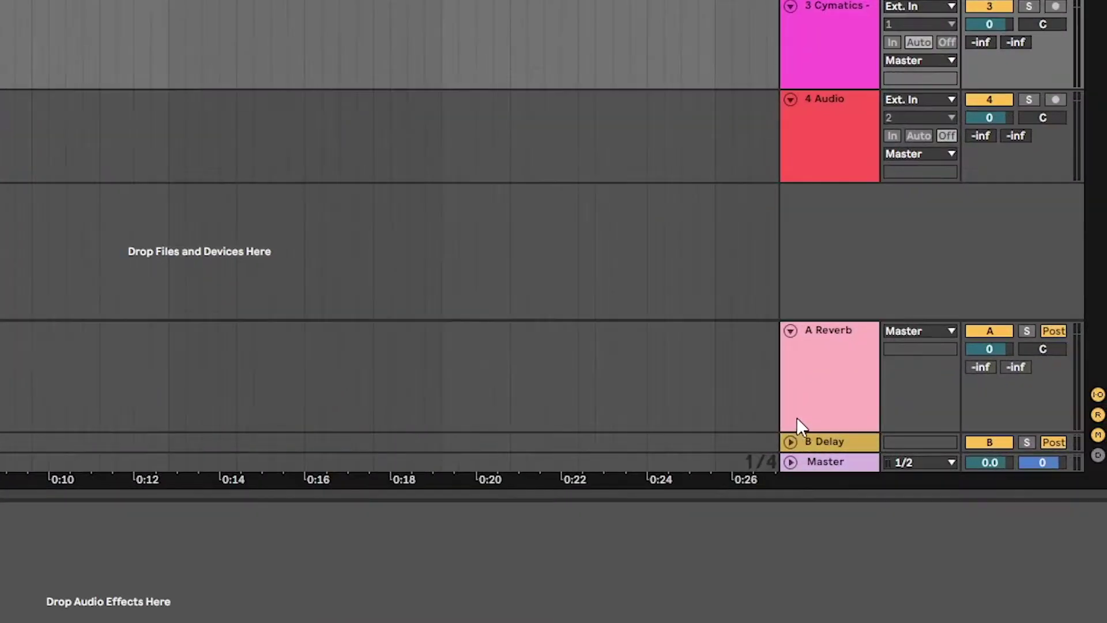
Unfold the B Delay return track and select the four tracks and the A Reverb return one after another.
{"action": "left_click", "coordinate": [788, 440]}
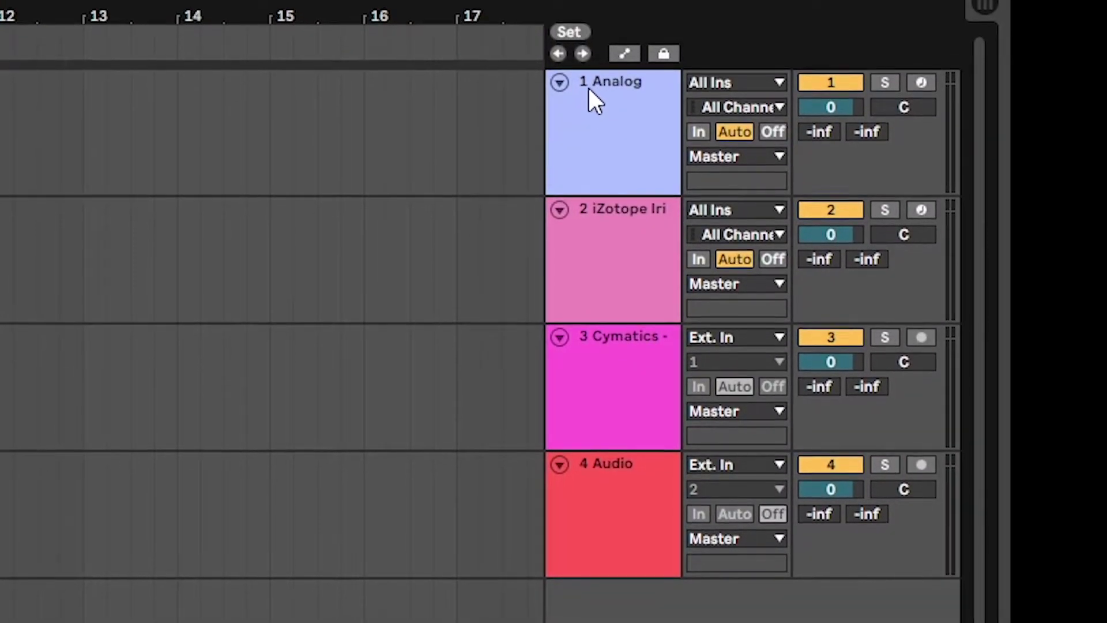
{"action": "left_click", "coordinate": [589, 89]}
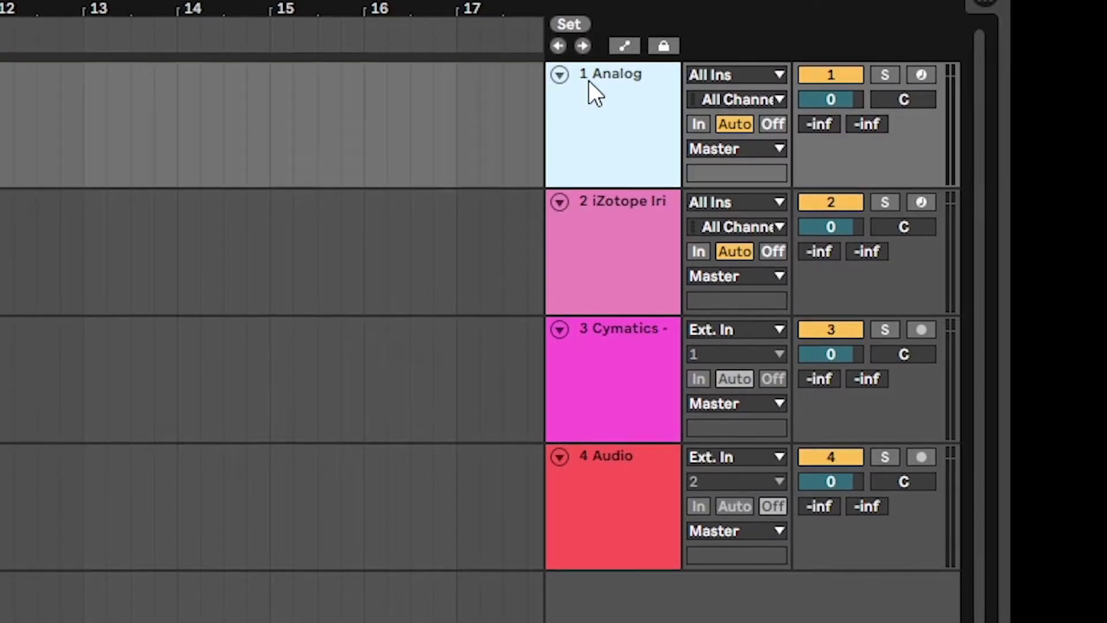
{"action": "left_click", "coordinate": [586, 216]}
{"action": "left_click", "coordinate": [580, 358]}
{"action": "left_click", "coordinate": [597, 480]}
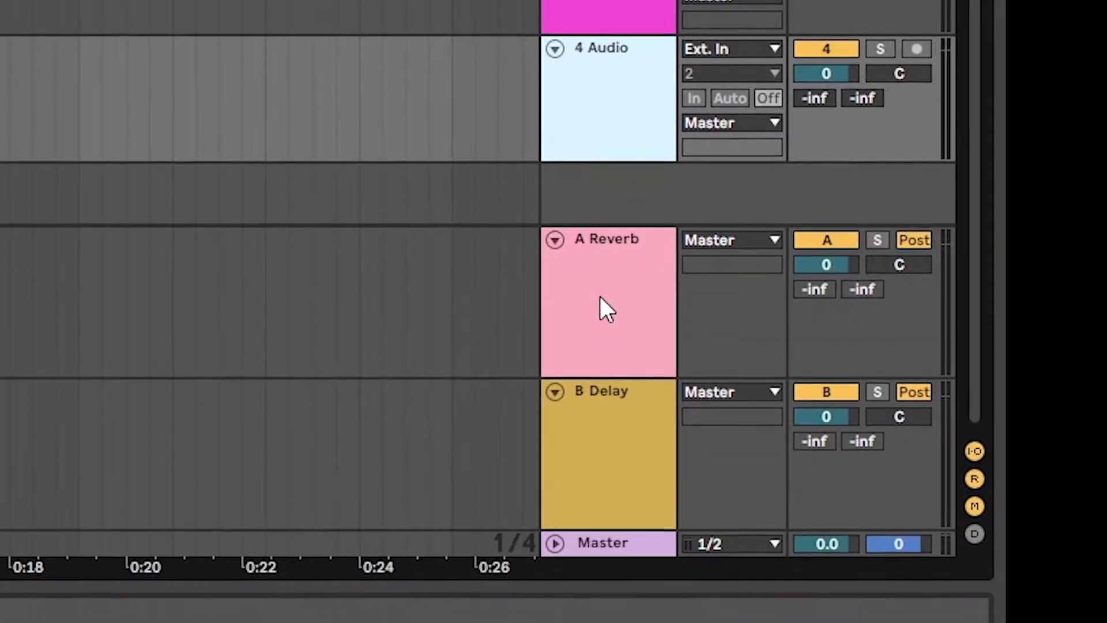
{"action": "left_click", "coordinate": [601, 612]}
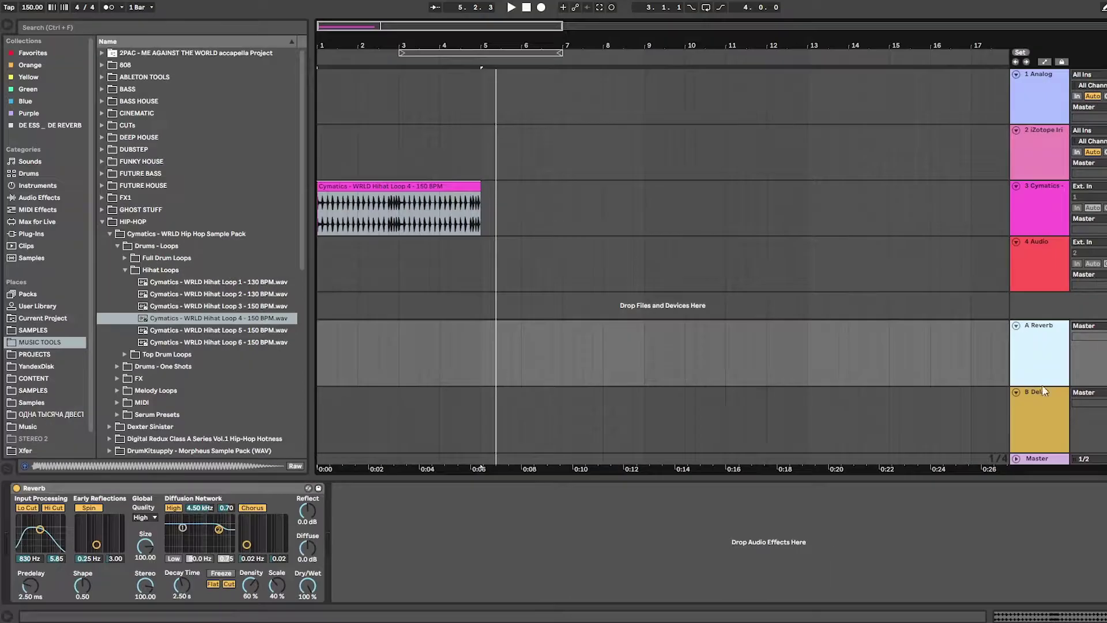
Replace the Reverb device on return track A with a fresh Reverb effect and set its Dry/Wet to 100 %.
{"action": "left_click", "coordinate": [241, 490]}
{"action": "key", "text": "Delete"}
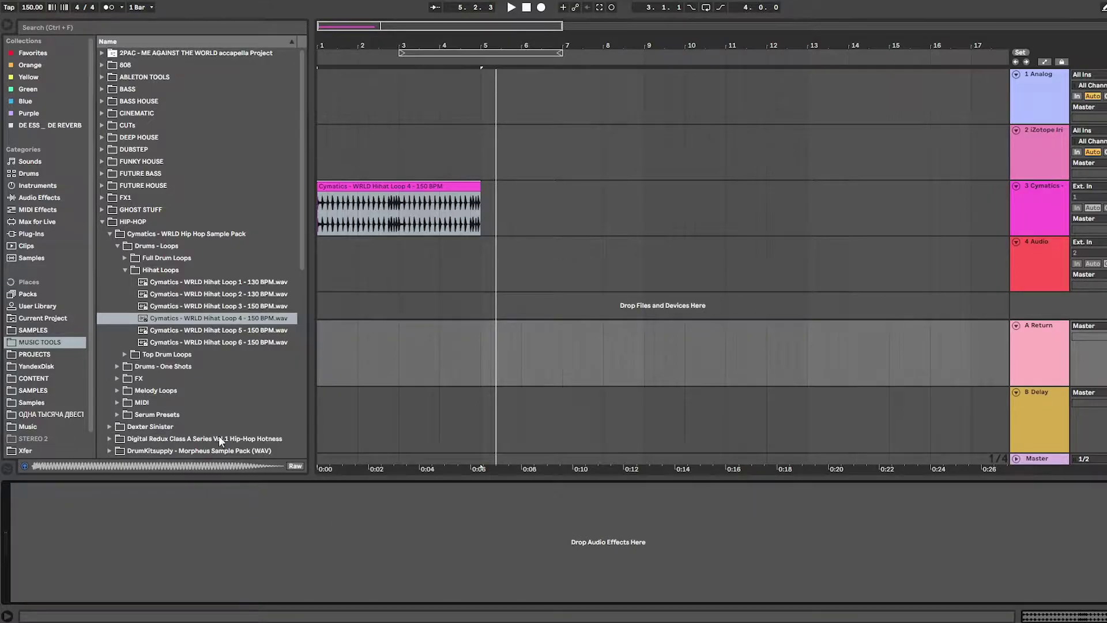
{"action": "left_click_drag", "start_coordinate": [131, 379], "coordinate": [697, 431]}
{"action": "left_click_drag", "start_coordinate": [1004, 358], "coordinate": [1026, 358]}
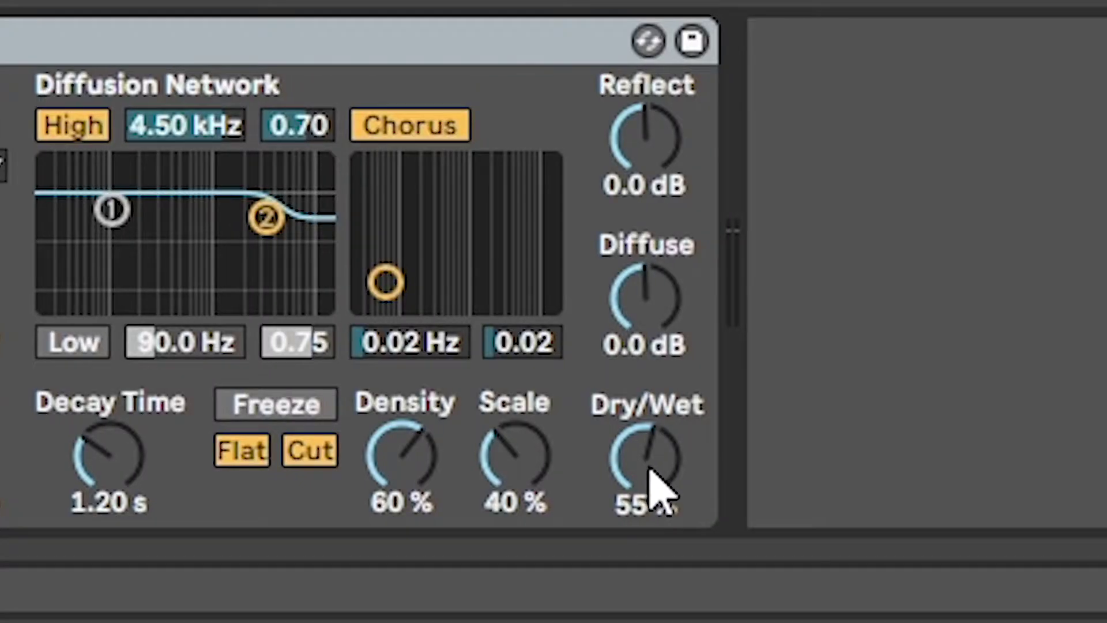
{"action": "left_click_drag", "start_coordinate": [647, 464], "coordinate": [668, 390]}
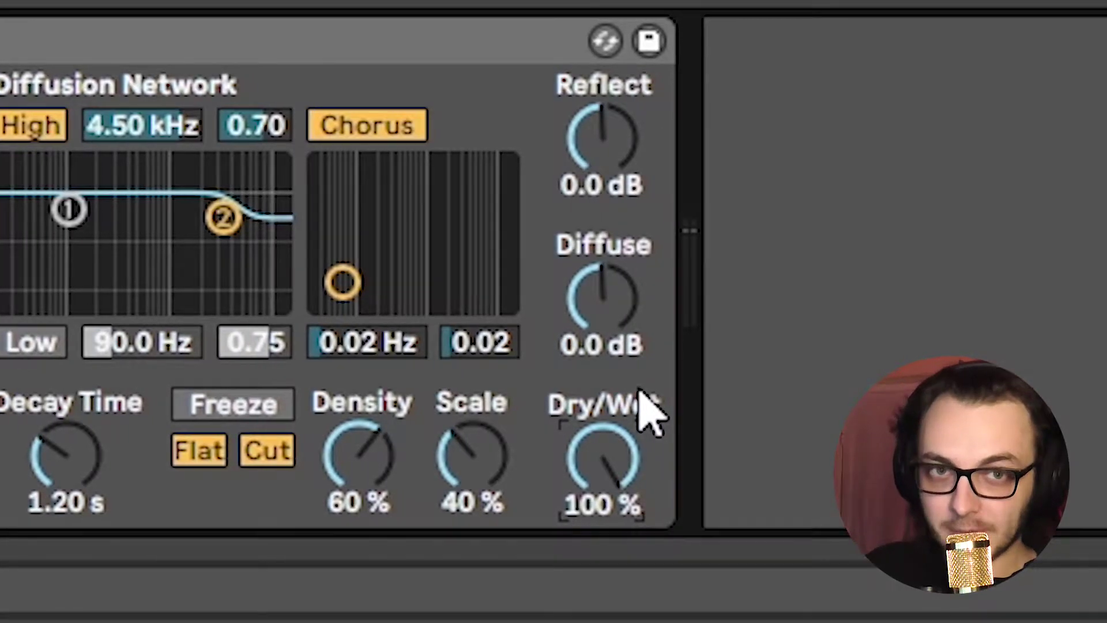
Insert another return track, and turn down the Analog track's B send to -inf and its C send.
{"action": "left_click", "coordinate": [987, 113]}
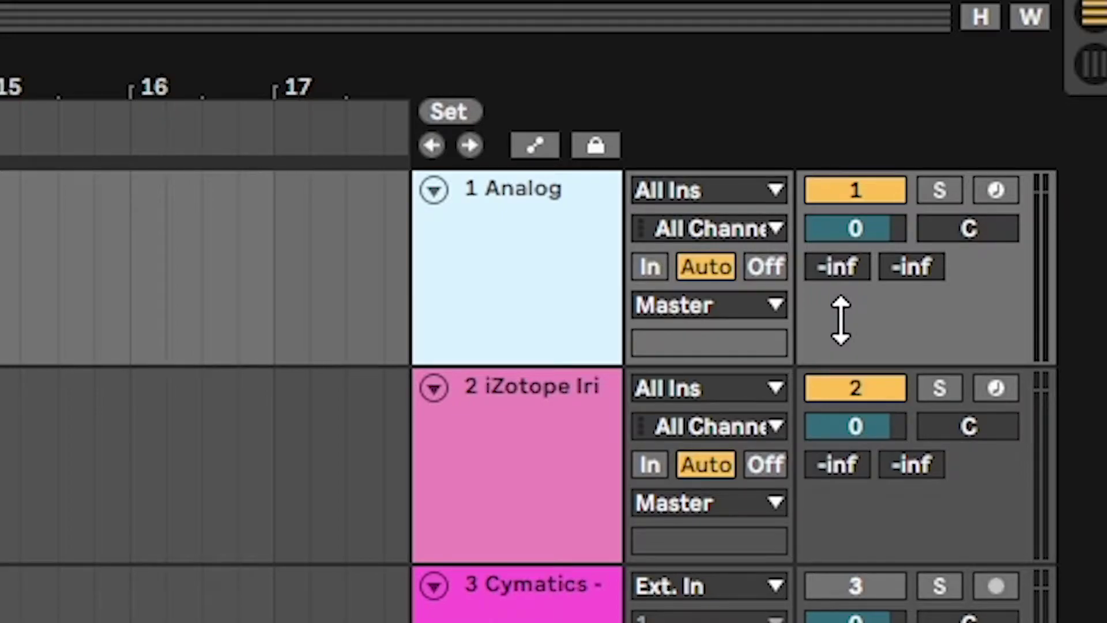
{"action": "left_click", "coordinate": [841, 274]}
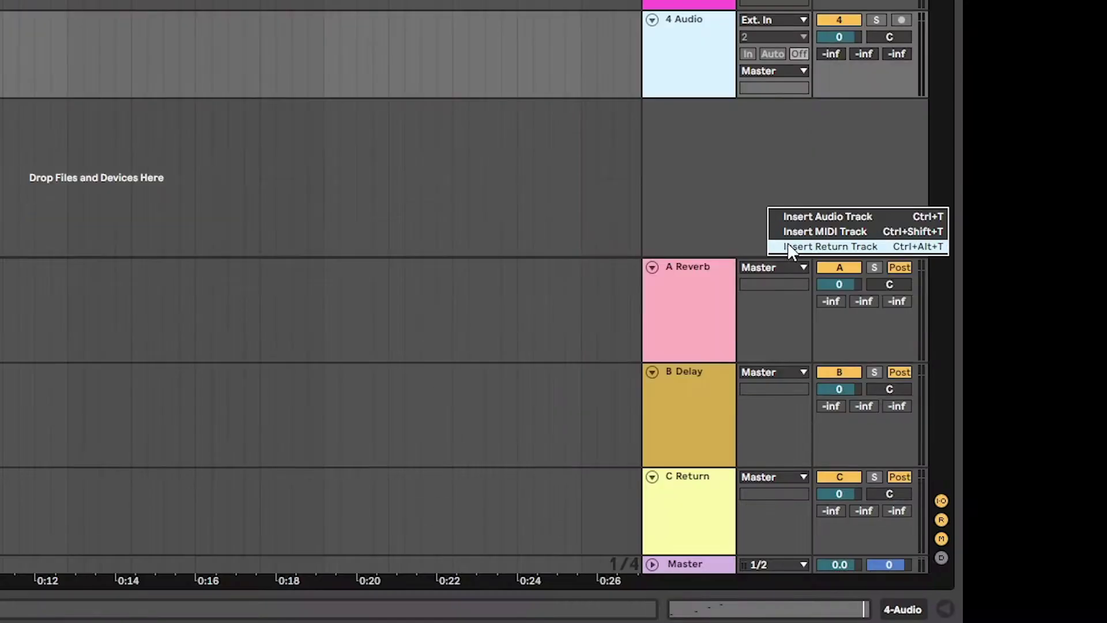
{"action": "left_click", "coordinate": [790, 251]}
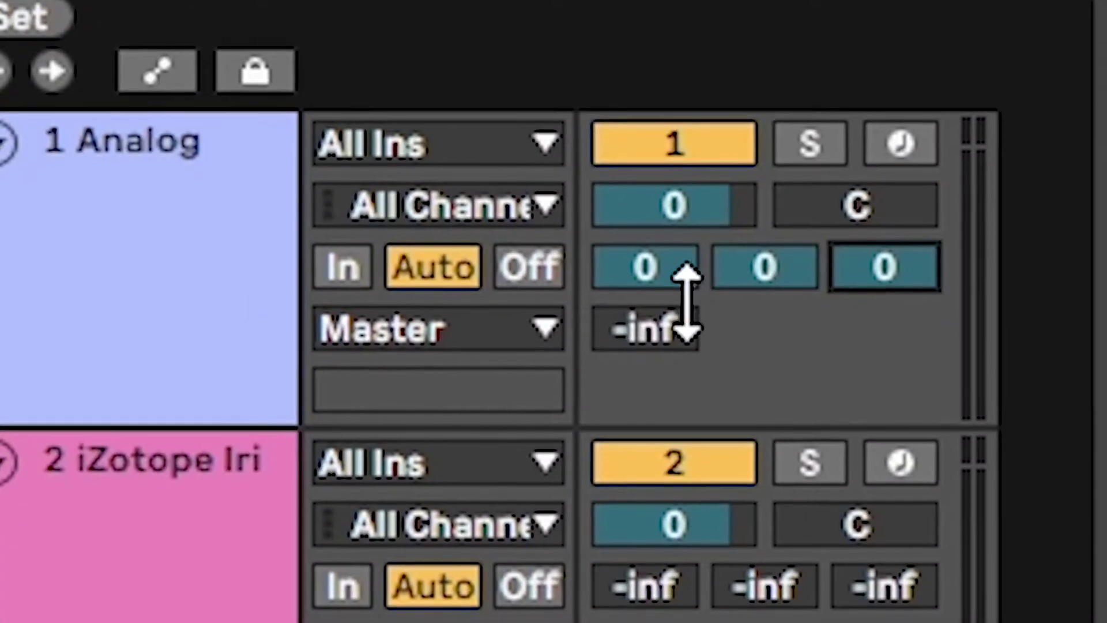
{"action": "left_click_drag", "start_coordinate": [685, 292], "coordinate": [605, 254]}
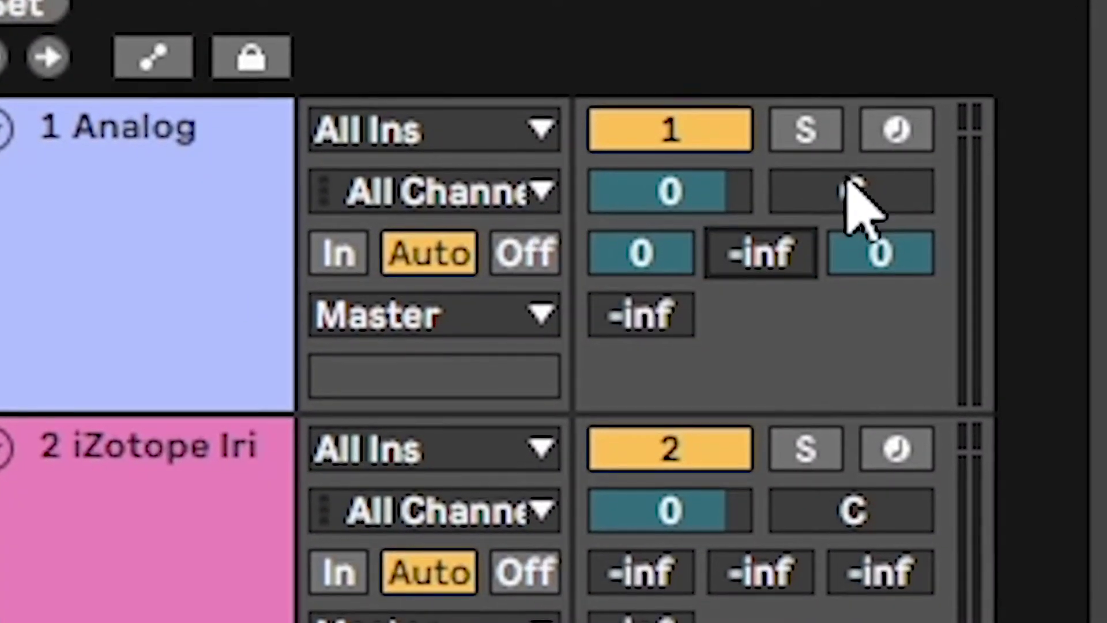
{"action": "left_click_drag", "start_coordinate": [879, 260], "coordinate": [880, 294]}
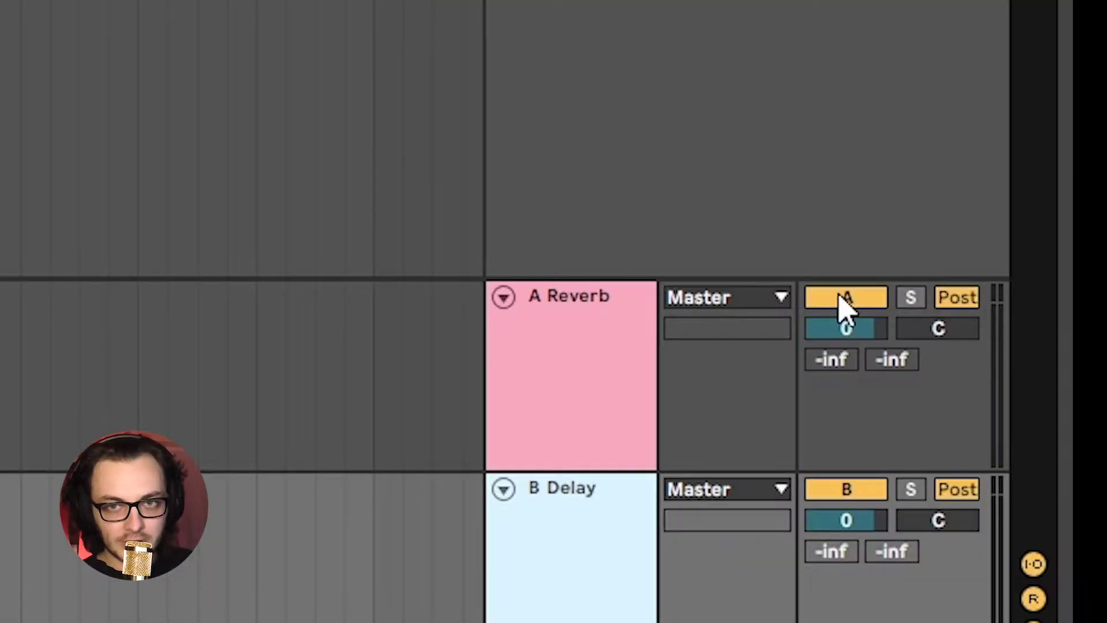
{"action": "left_click", "coordinate": [841, 297]}
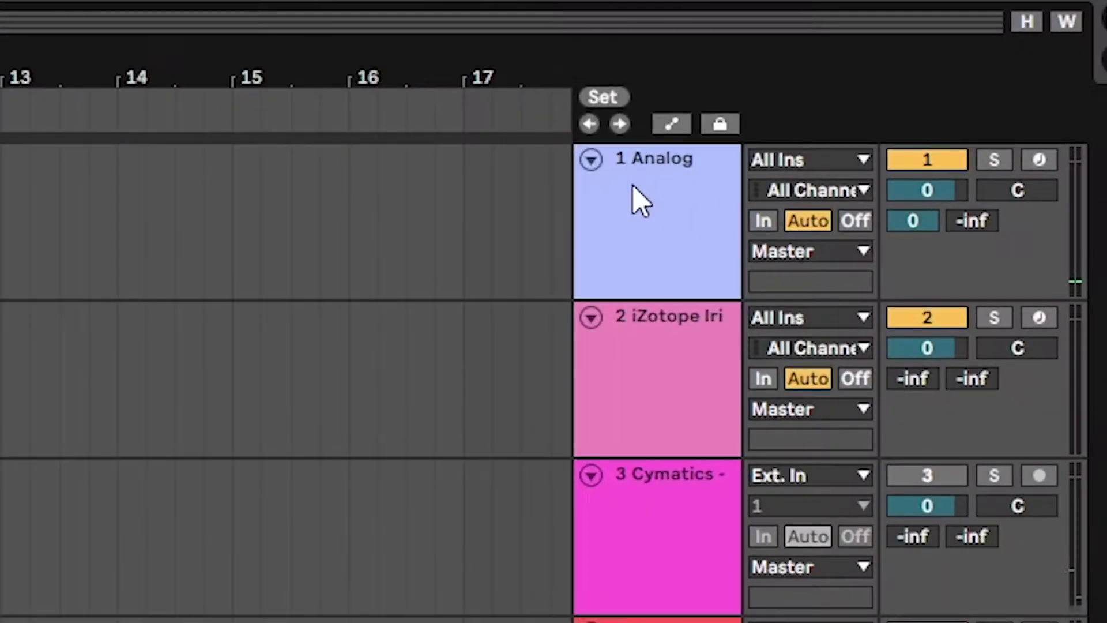
{"action": "left_click", "coordinate": [982, 81]}
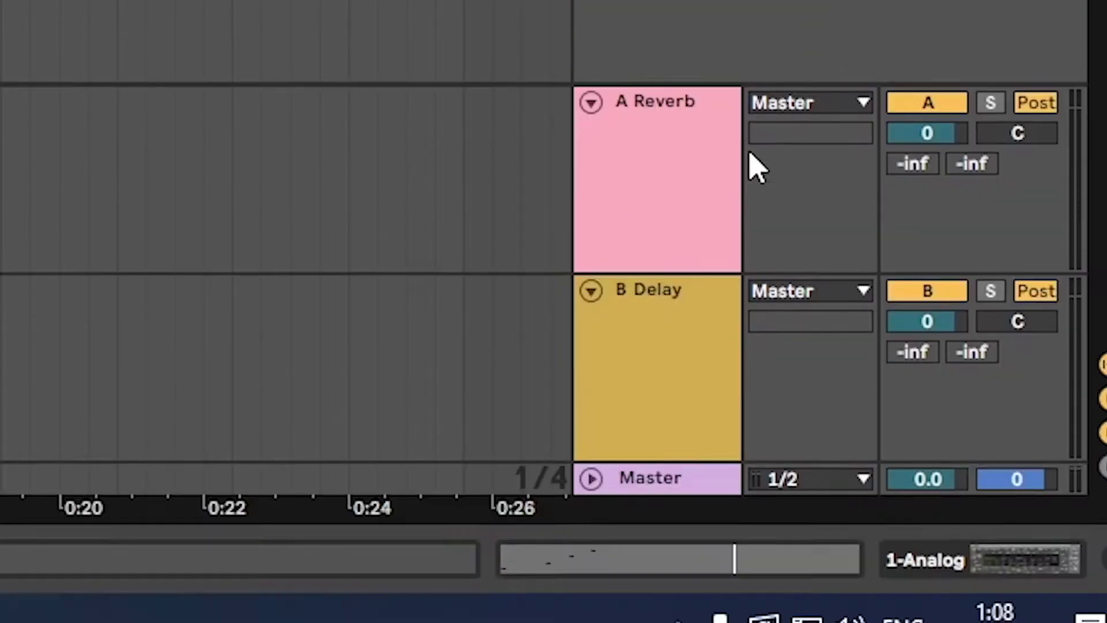
{"action": "left_click", "coordinate": [694, 479]}
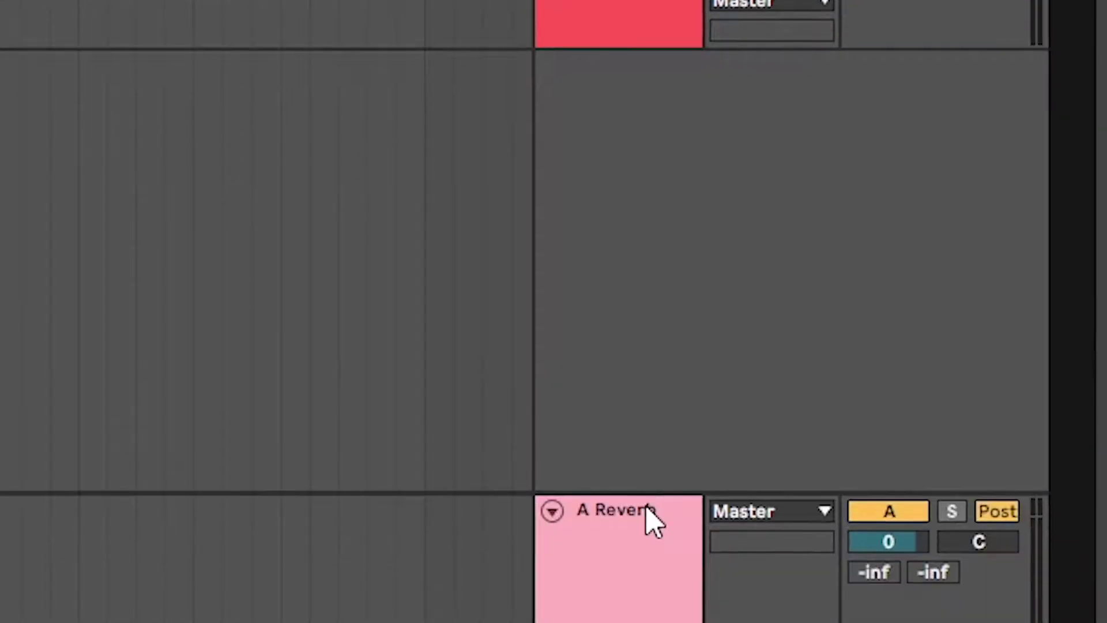
{"action": "left_click", "coordinate": [656, 517]}
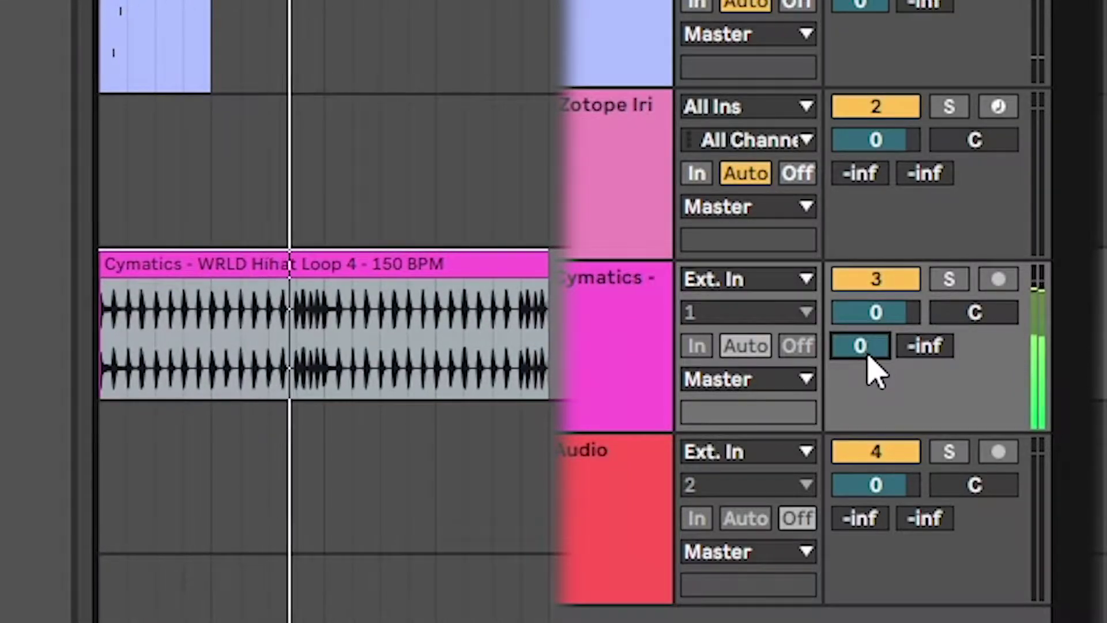
Adjust the sends to the A Reverb return, setting the iZotope Iris track to -42.0 and the Cymatics track to 0.
{"action": "left_click_drag", "start_coordinate": [868, 355], "coordinate": [869, 490]}
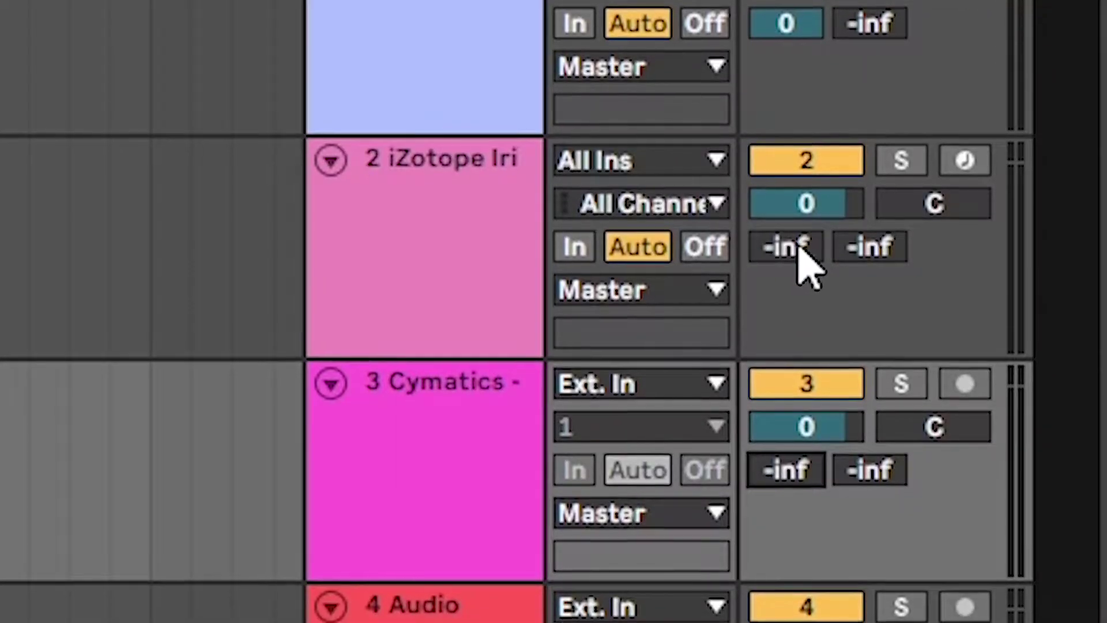
{"action": "left_click_drag", "start_coordinate": [795, 239], "coordinate": [795, 214]}
{"action": "left_click_drag", "start_coordinate": [786, 466], "coordinate": [785, 404]}
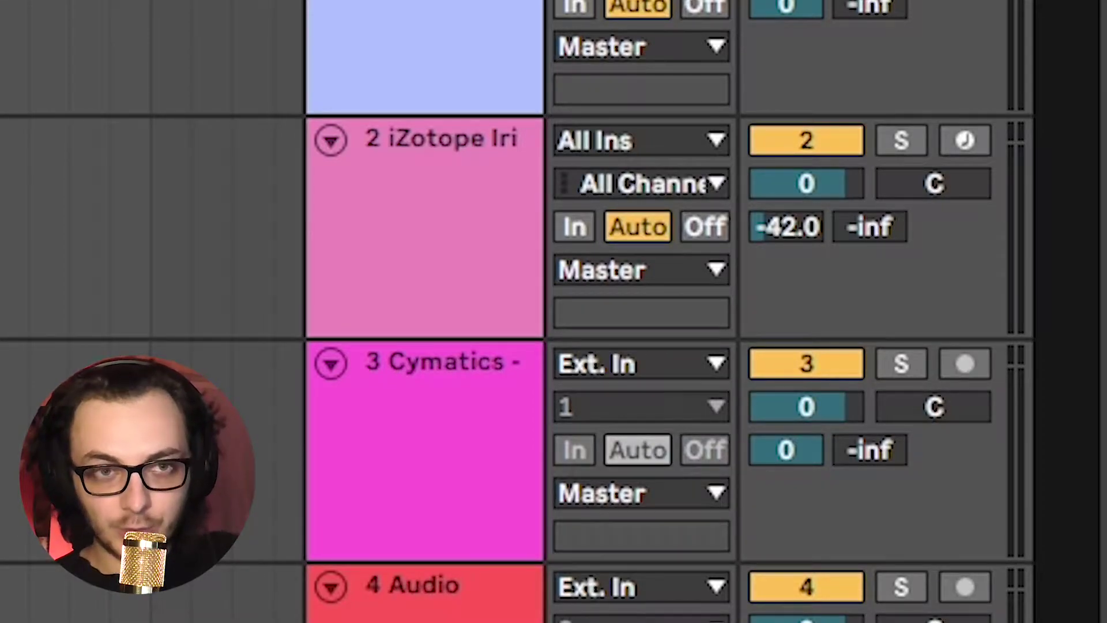
{"action": "left_click", "coordinate": [458, 285]}
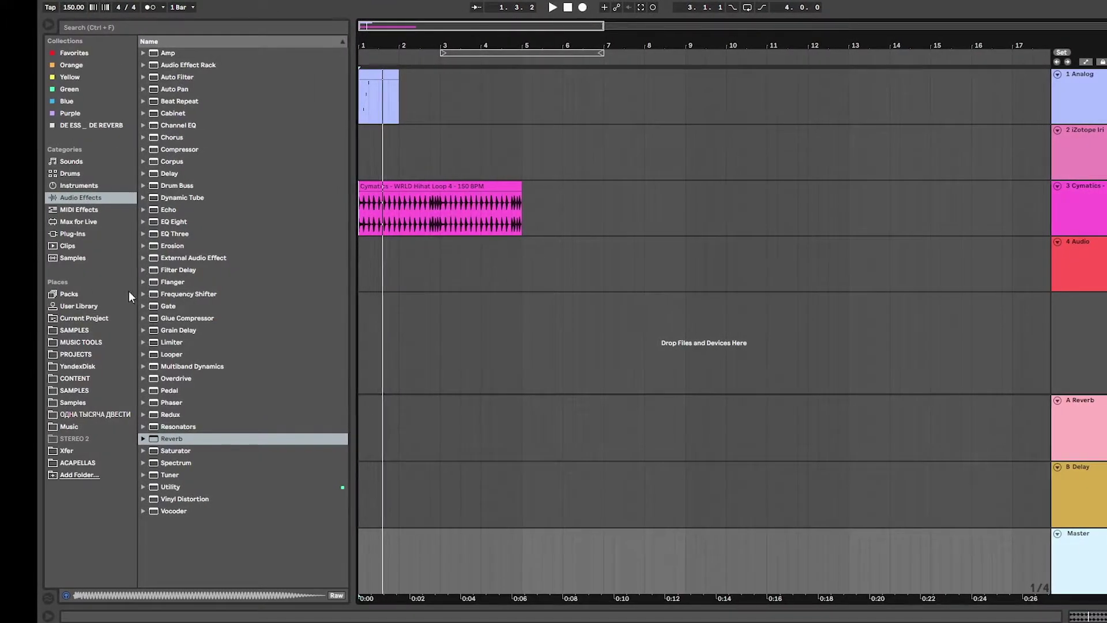
Look through the Instruments, Audio Effects, MIDI Effects and Plug-Ins categories of the browser.
{"action": "left_click", "coordinate": [81, 185]}
{"action": "left_click", "coordinate": [97, 198]}
{"action": "left_click", "coordinate": [102, 210]}
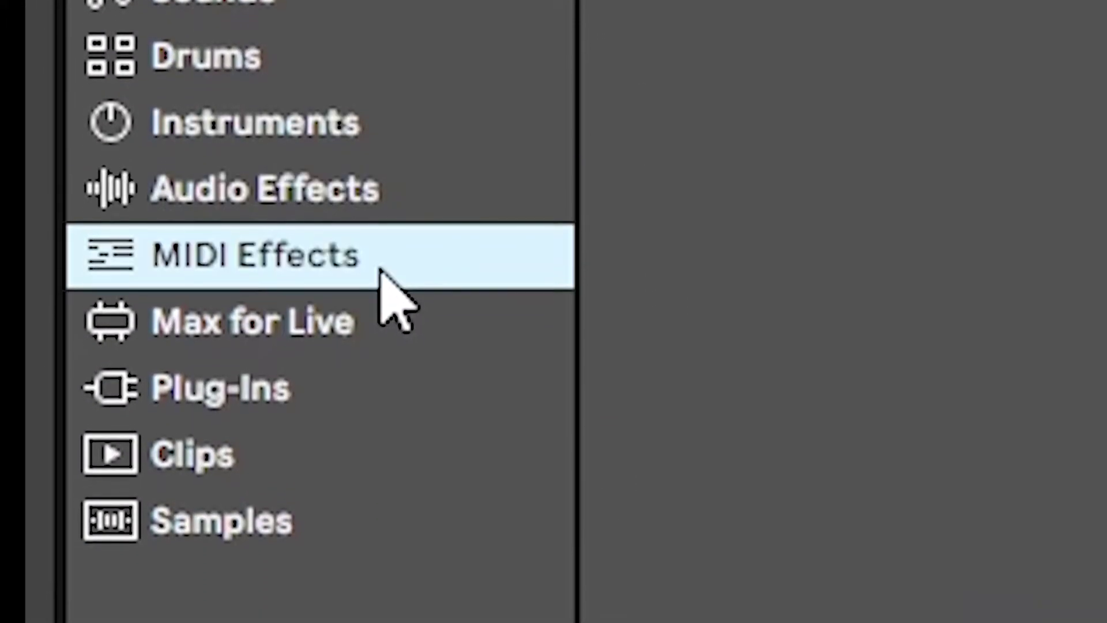
{"action": "left_click", "coordinate": [321, 389]}
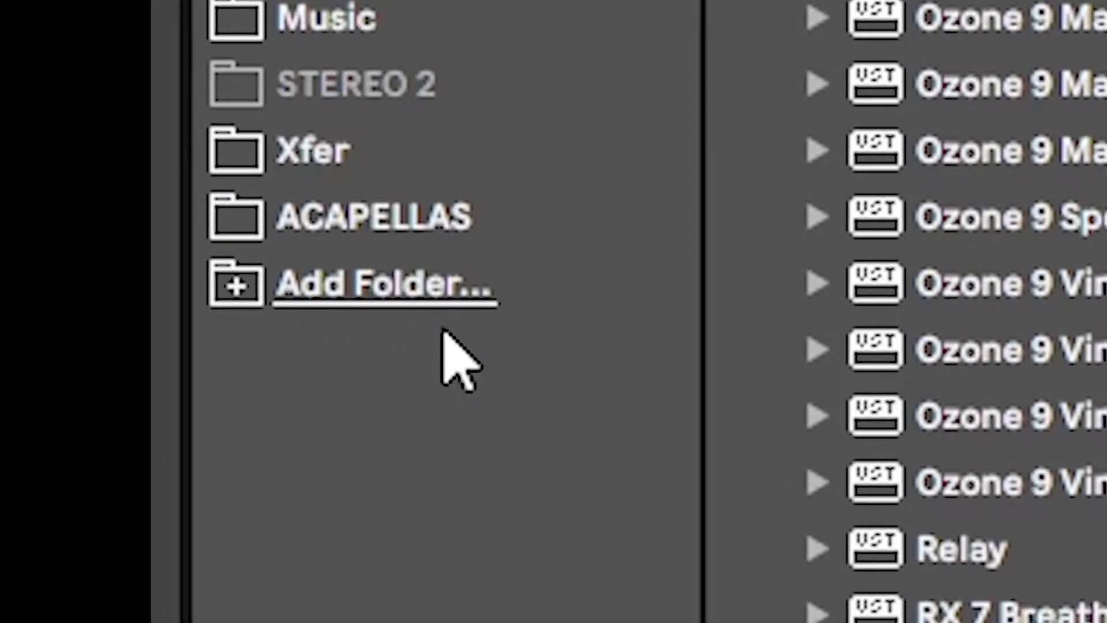
Add the ASW_SamplePack_TrapKits#001 folder from the CB Studio (J:) drive to the browser's places.
{"action": "left_click", "coordinate": [424, 297]}
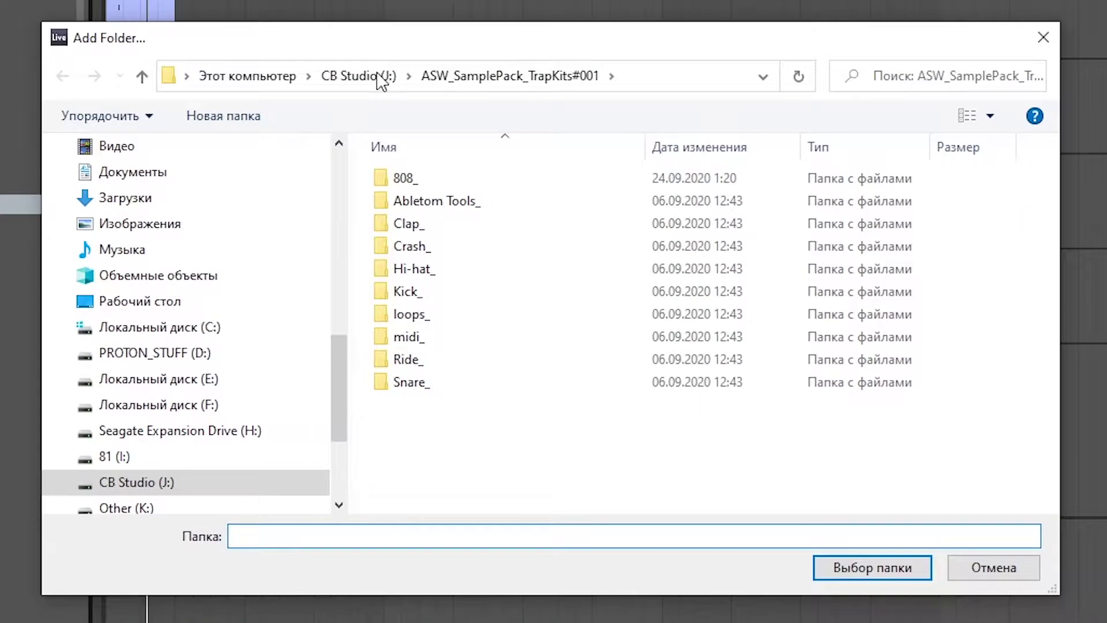
{"action": "left_click", "coordinate": [438, 188]}
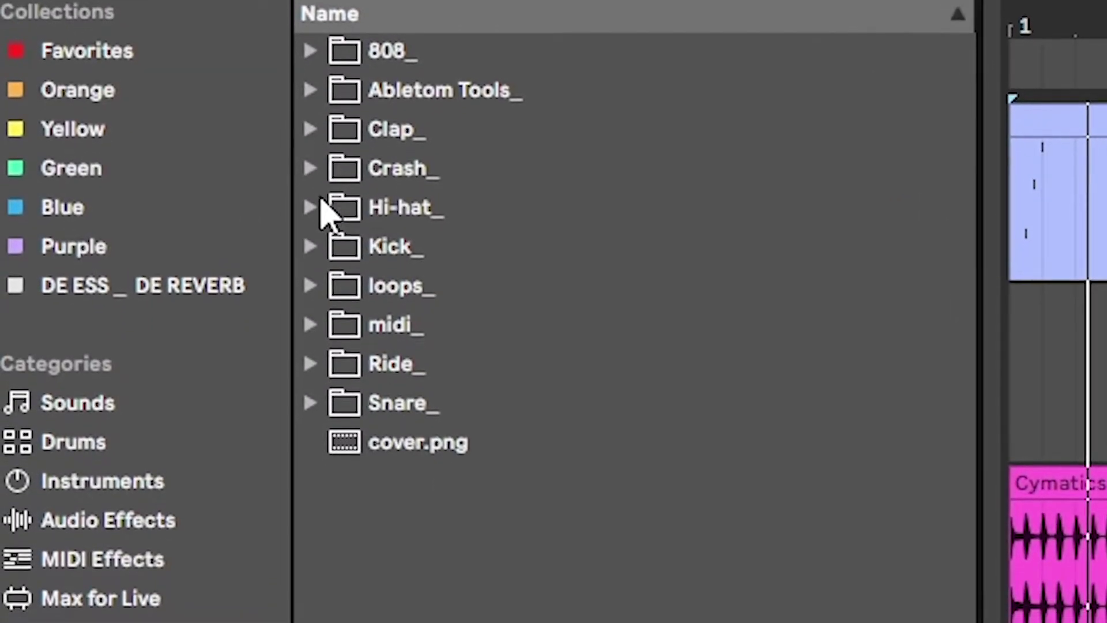
Audition samples in the Snare_ folder and place ASW_Good Sharp Classic (Snare).wav on the 4 Audio track, midway through bar 1.
{"action": "left_click", "coordinate": [311, 369]}
{"action": "left_click", "coordinate": [489, 565]}
{"action": "key", "text": "Down"}
{"action": "key", "text": "Down"}
{"action": "key", "text": "Down"}
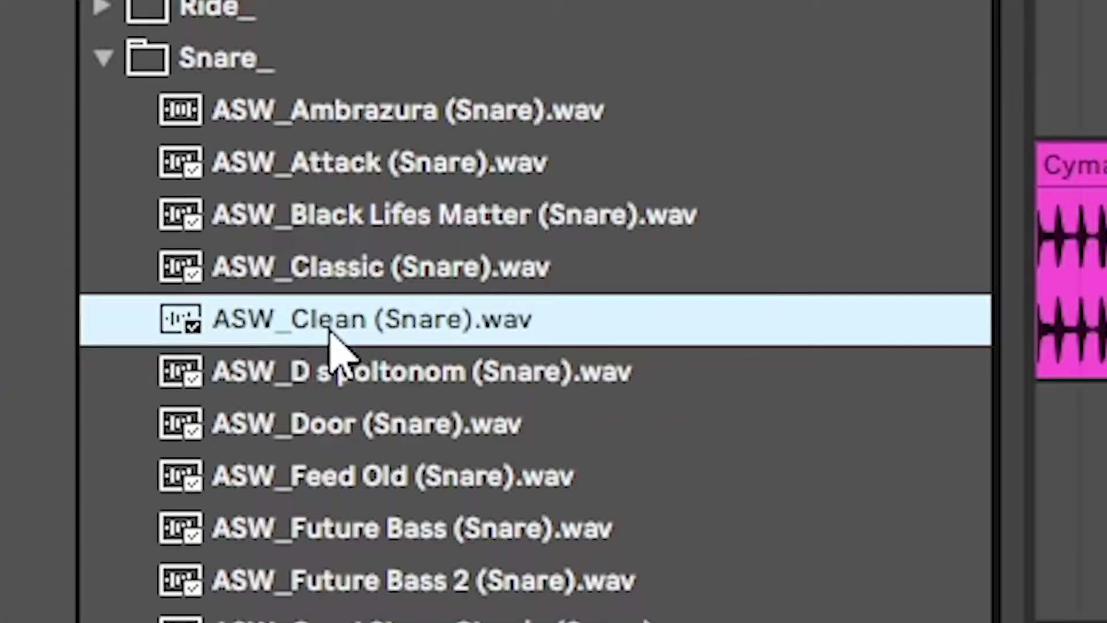
{"action": "left_click_drag", "start_coordinate": [380, 471], "coordinate": [394, 361]}
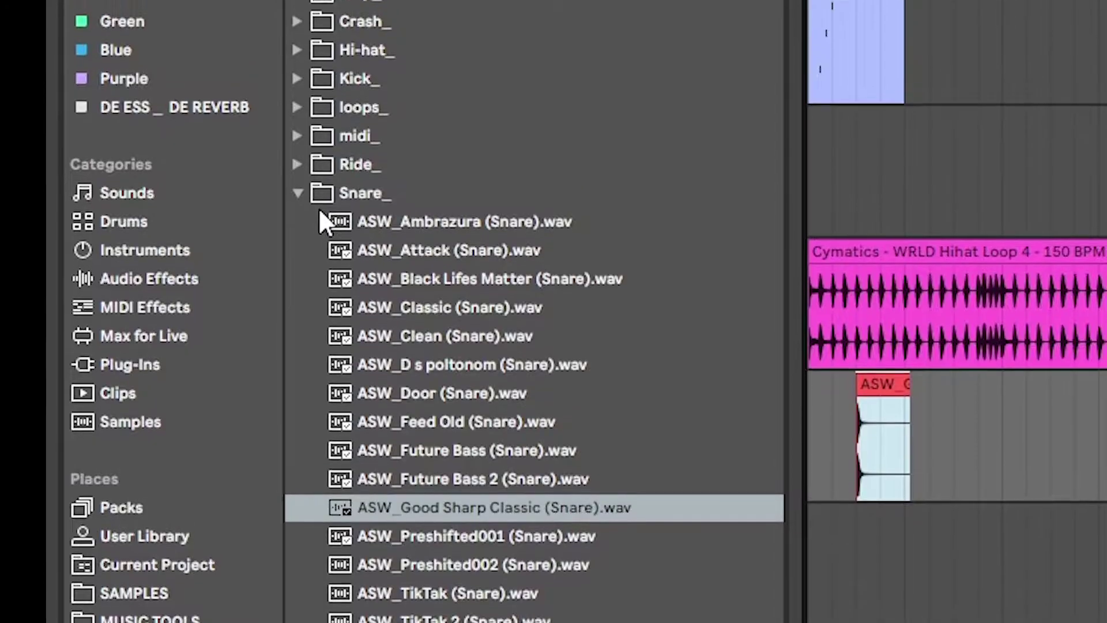
Audition samples in the Kick_ folder and place ASW_Pull Over (Kick).wav on a new track below the snare, at the start of bar 1.
{"action": "left_click", "coordinate": [297, 193]}
{"action": "left_click", "coordinate": [298, 78]}
{"action": "left_click", "coordinate": [273, 323]}
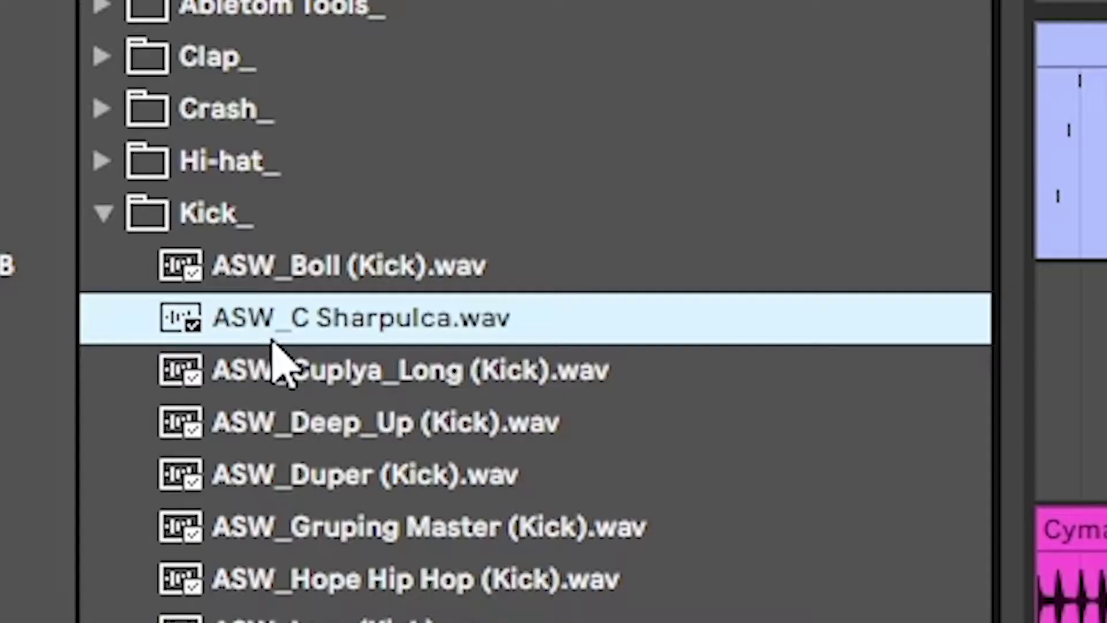
{"action": "left_click", "coordinate": [321, 321]}
{"action": "left_click_drag", "start_coordinate": [115, 233], "coordinate": [405, 241]}
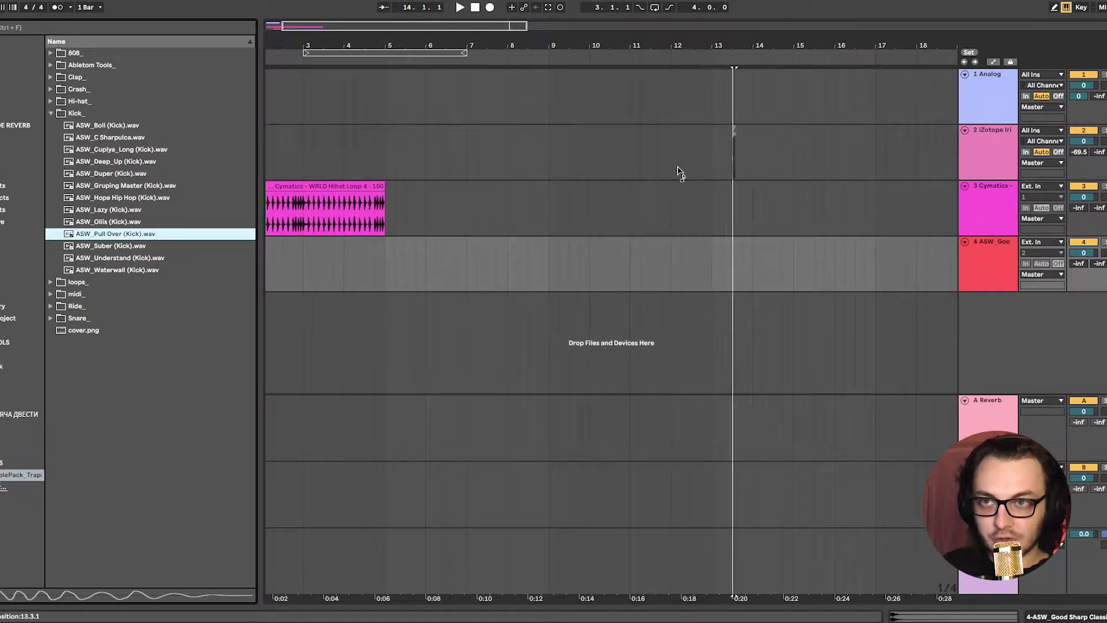
{"action": "left_click_drag", "start_coordinate": [266, 261], "coordinate": [270, 309]}
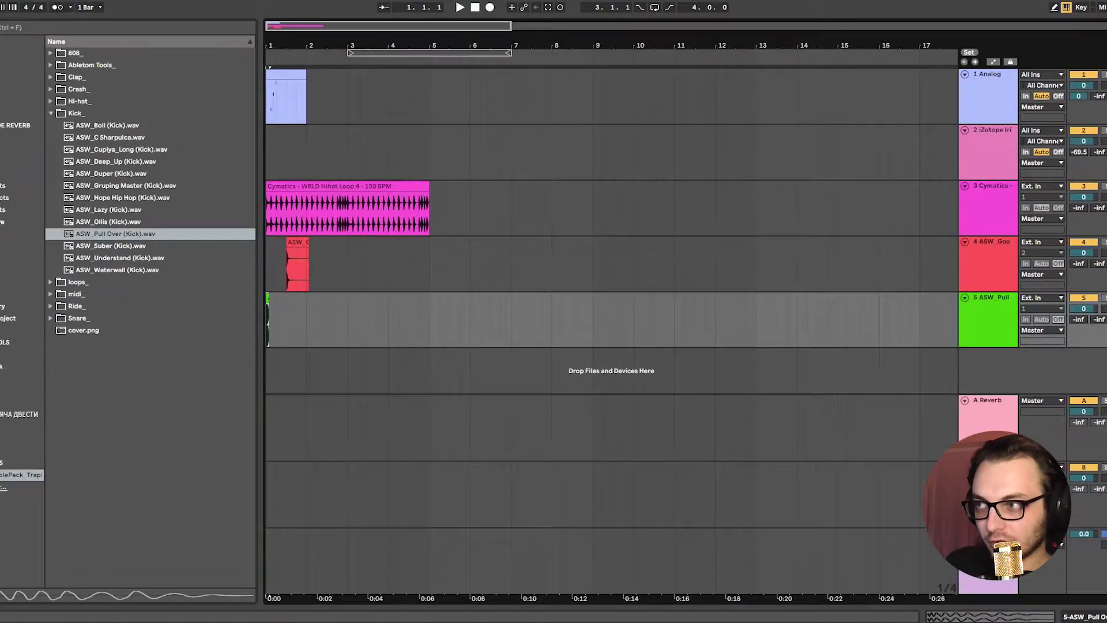
Load the Analog instrument onto a new MIDI track below the kick track and fold the track.
{"action": "left_click", "coordinate": [23, 186]}
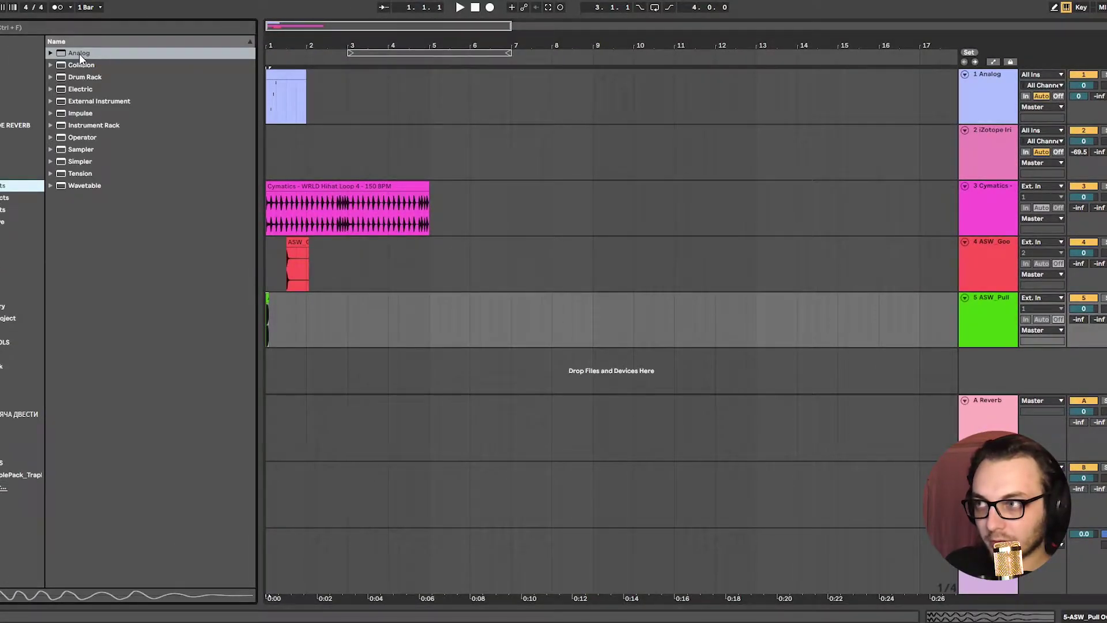
{"action": "left_click_drag", "start_coordinate": [78, 53], "coordinate": [787, 256]}
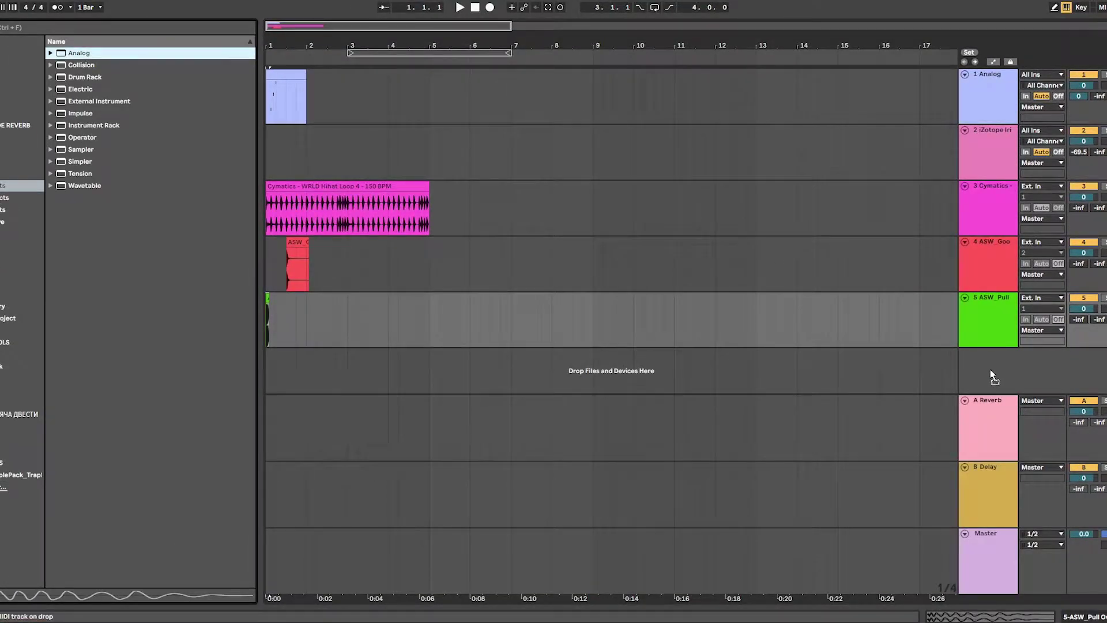
{"action": "left_click_drag", "start_coordinate": [990, 371], "coordinate": [991, 365]}
{"action": "left_click", "coordinate": [965, 269]}
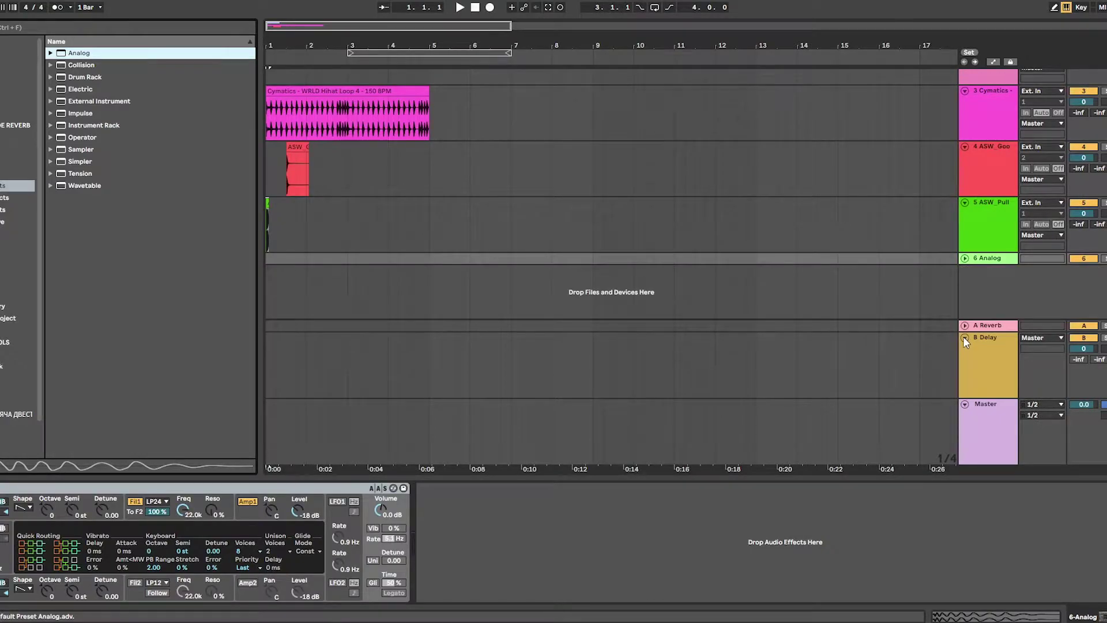
Remove the 6 Analog track below the kick and load Simpler's Grand Piano.adg preset onto track 1 in place of Analog.
{"action": "left_click", "coordinate": [964, 260]}
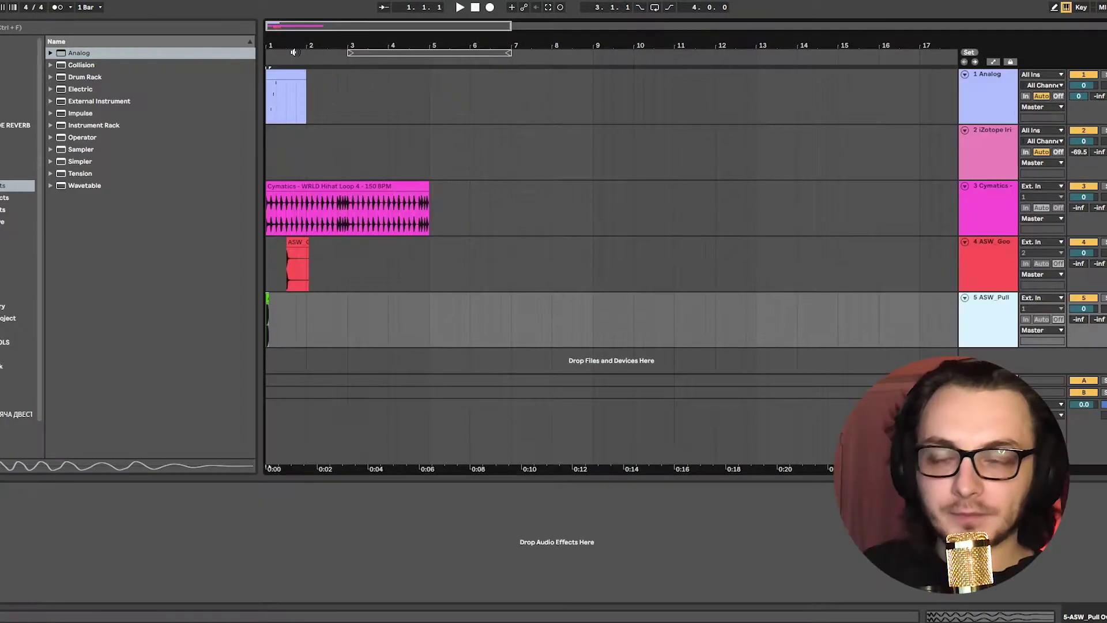
{"action": "left_click", "coordinate": [39, 266]}
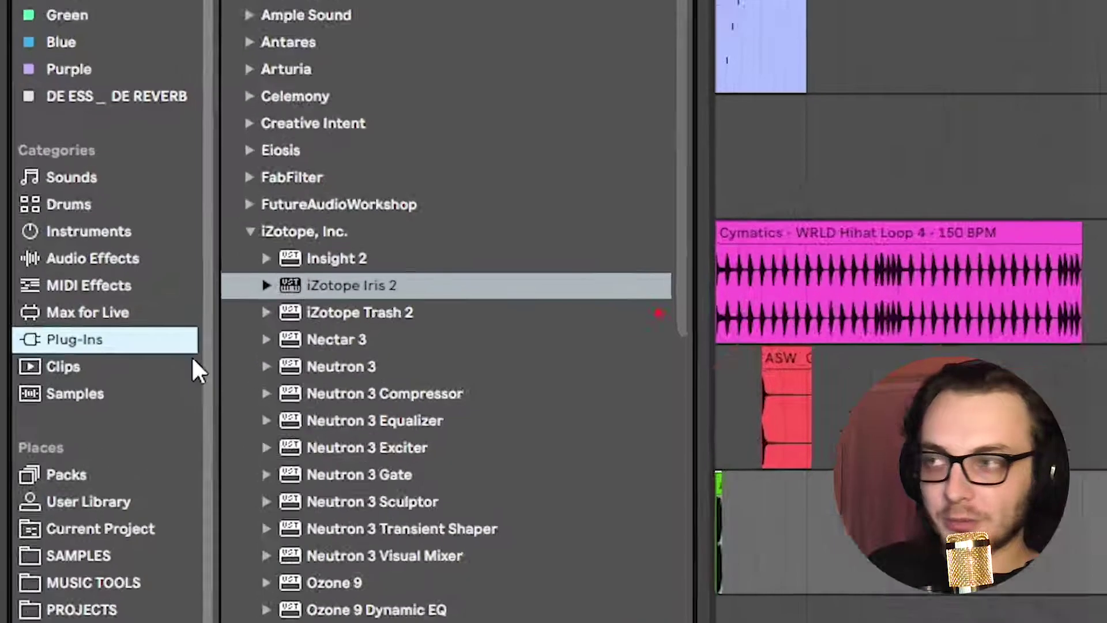
{"action": "left_click", "coordinate": [194, 230]}
{"action": "left_click", "coordinate": [237, 179]}
{"action": "left_click", "coordinate": [341, 318]}
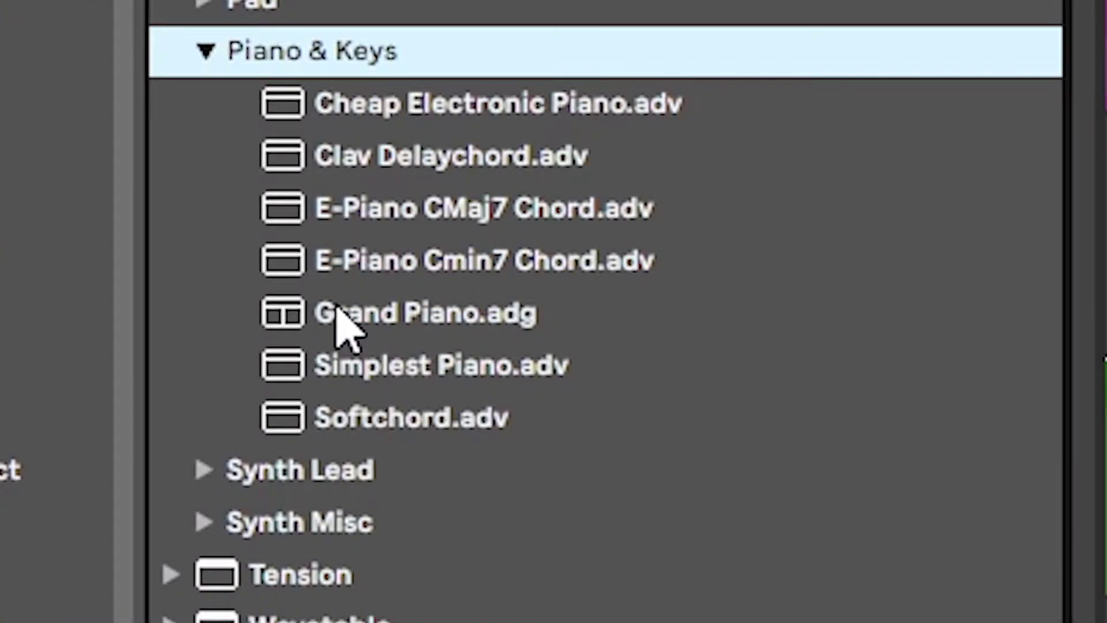
{"action": "left_click_drag", "start_coordinate": [336, 308], "coordinate": [607, 222]}
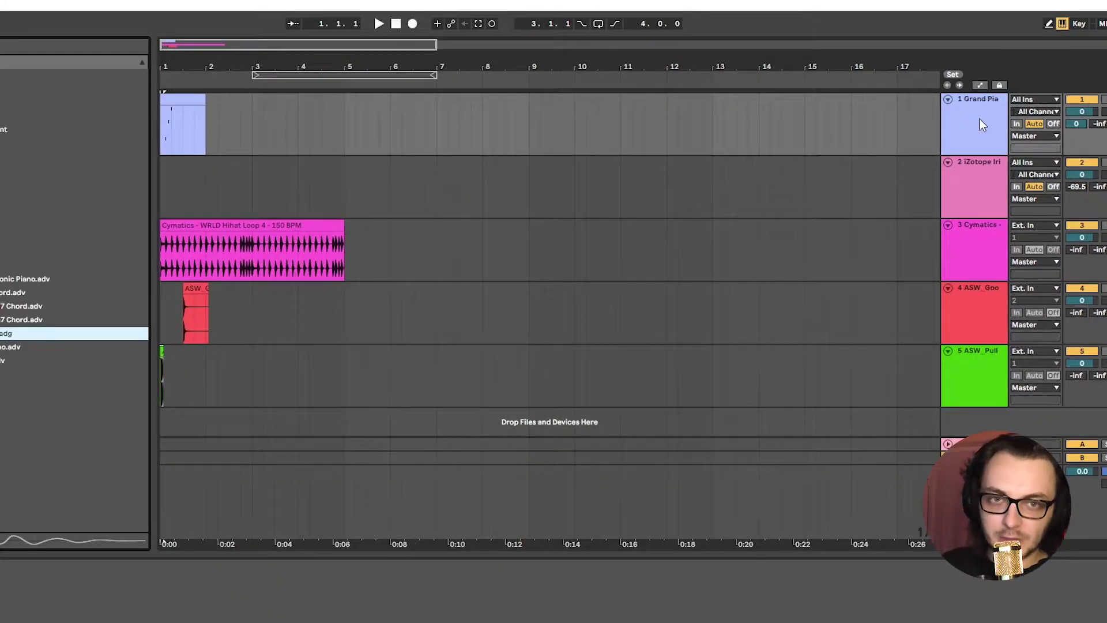
Delete the one-bar clip on the Grand Piano track and insert an empty MIDI clip spanning bars 1 to 4.
{"action": "left_click", "coordinate": [191, 102]}
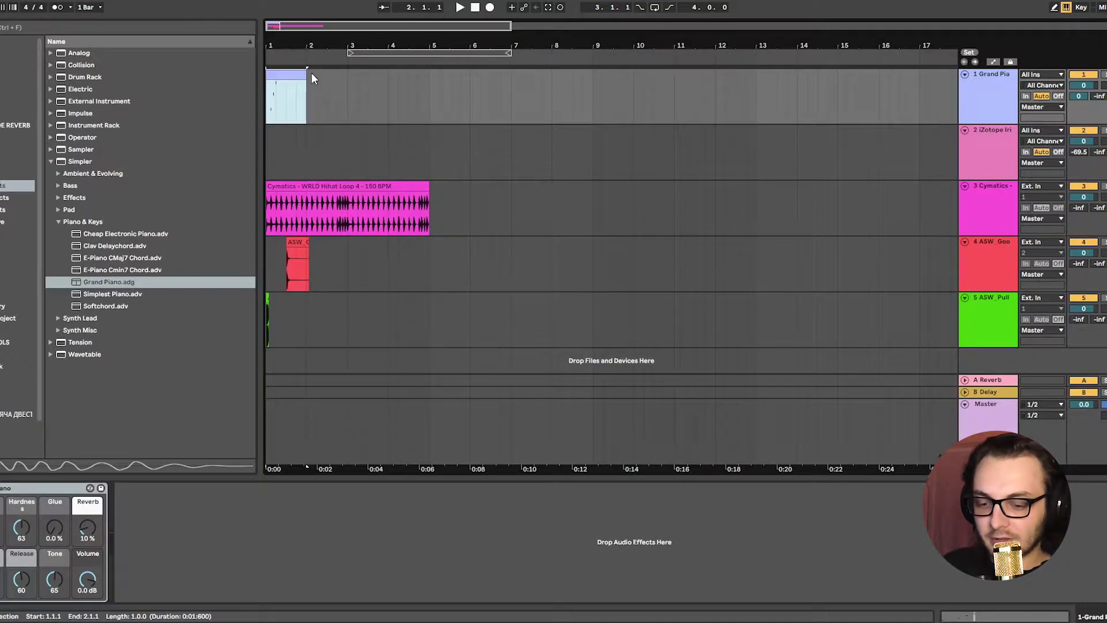
{"action": "left_click_drag", "start_coordinate": [311, 72], "coordinate": [318, 75]}
{"action": "left_click_drag", "start_coordinate": [319, 75], "coordinate": [424, 75]}
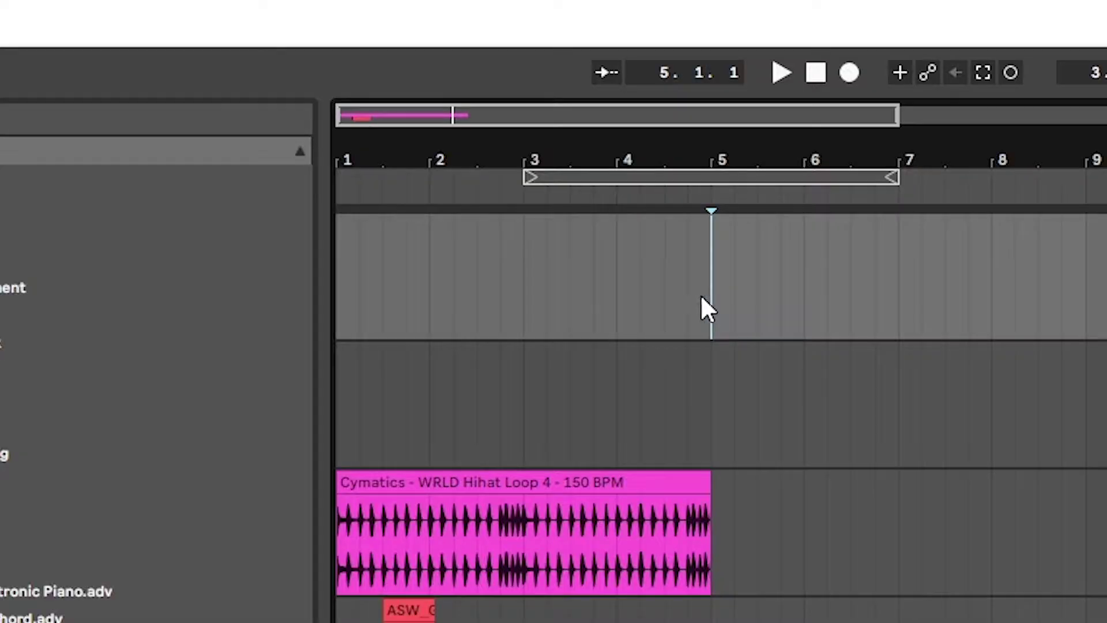
{"action": "left_click_drag", "start_coordinate": [702, 298], "coordinate": [344, 277]}
{"action": "right_click", "coordinate": [386, 244]}
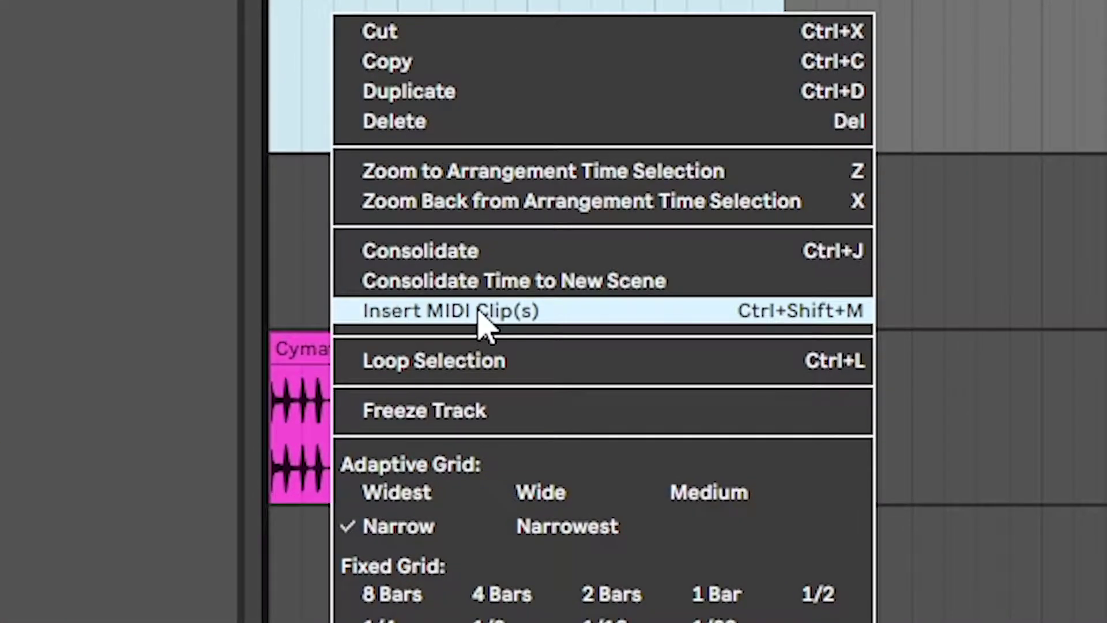
{"action": "left_click", "coordinate": [479, 314]}
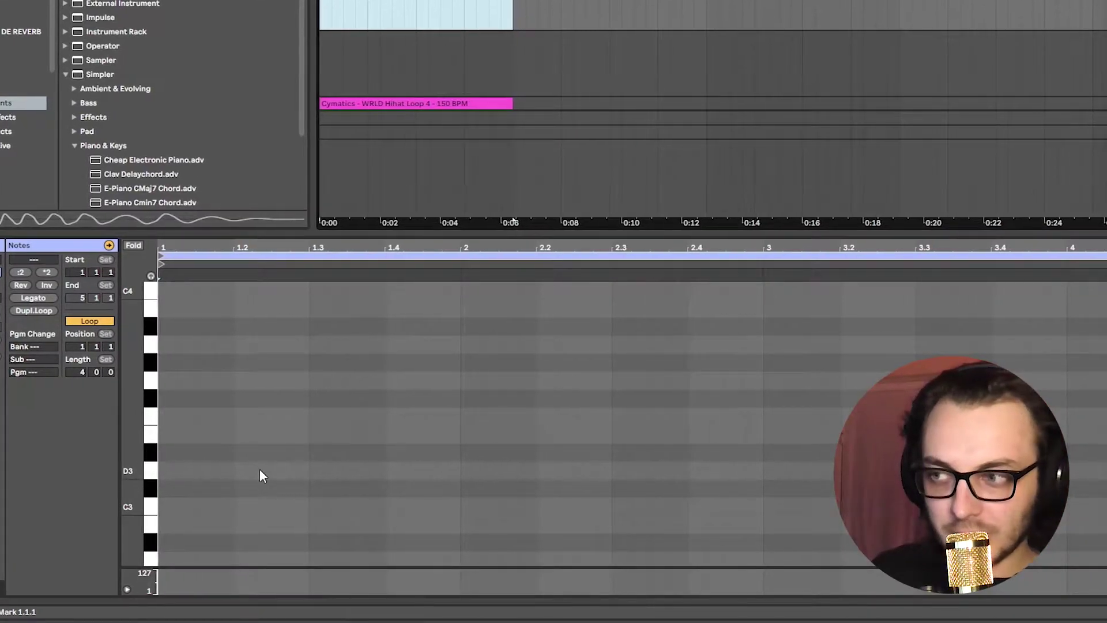
Add a one-bar C3 note at the start of the piano clip, duplicate it to fill all four bars, and play it back.
{"action": "double_click", "coordinate": [172, 506]}
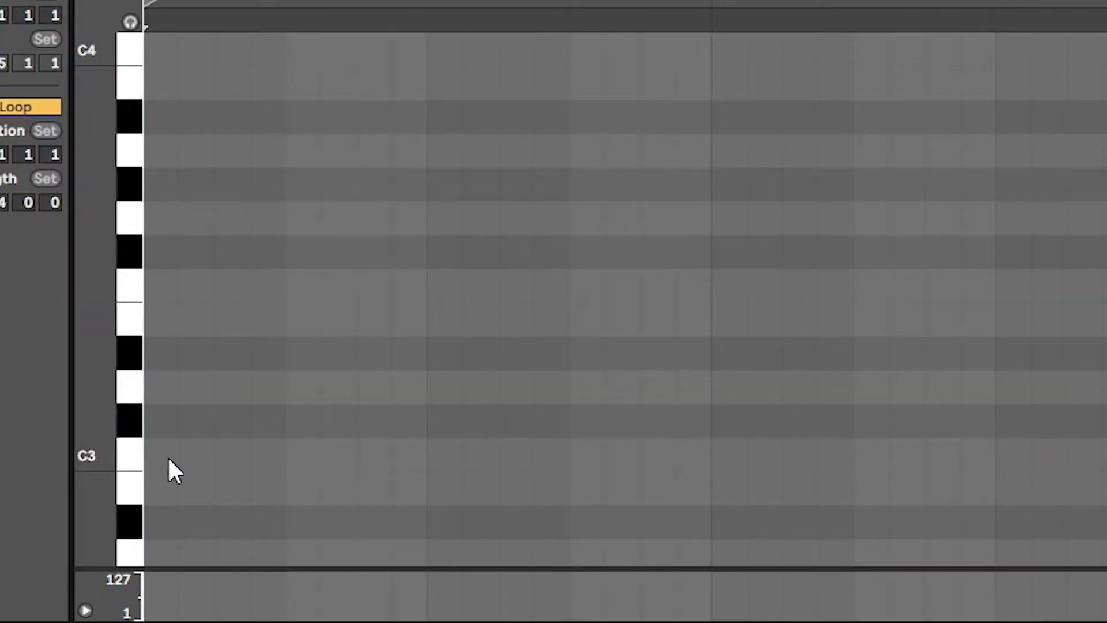
{"action": "double_click", "coordinate": [166, 456]}
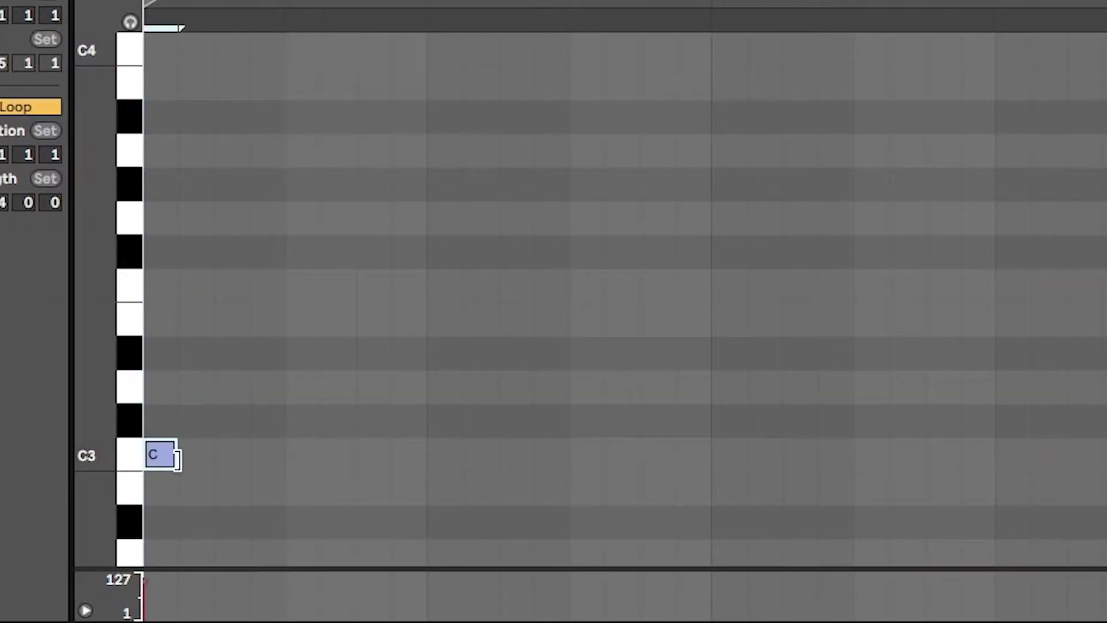
{"action": "left_click_drag", "start_coordinate": [176, 461], "coordinate": [422, 468]}
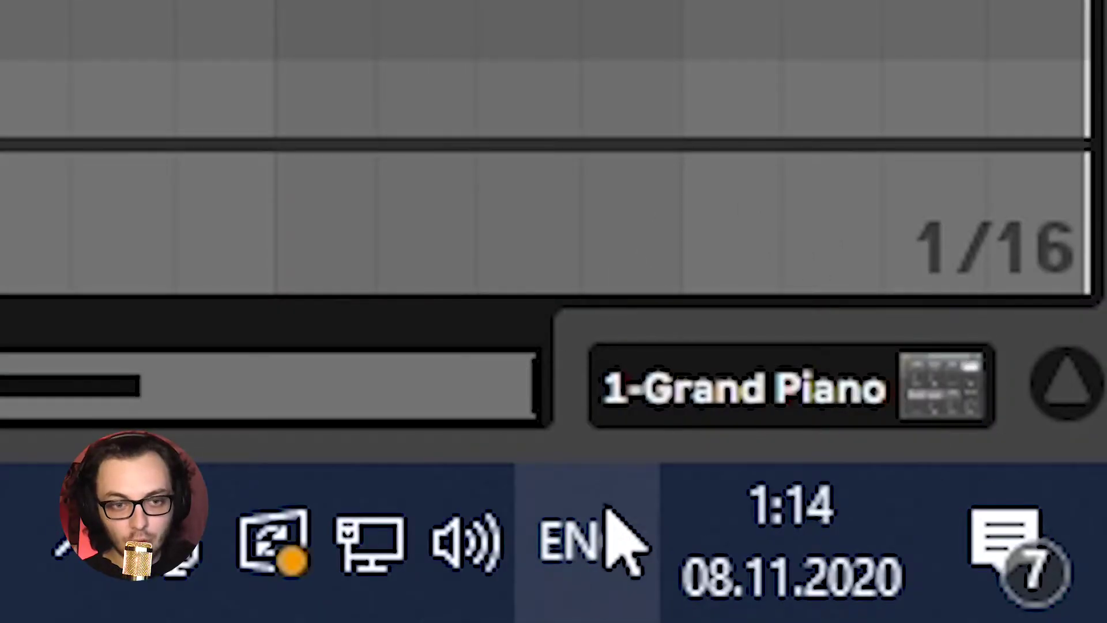
{"action": "left_click", "coordinate": [552, 536]}
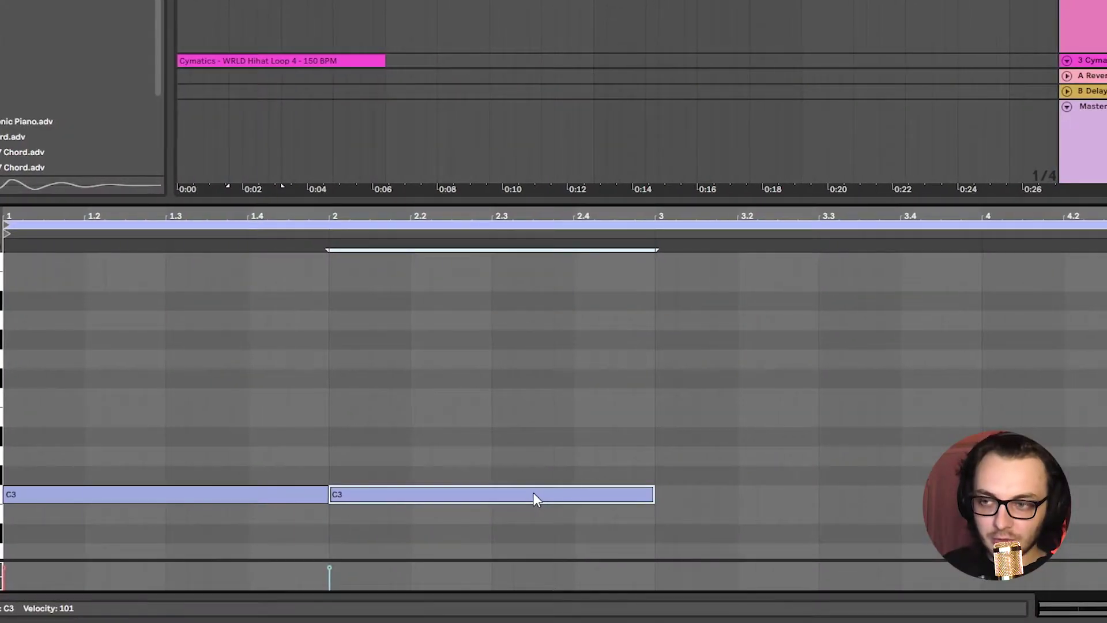
{"action": "key", "text": "ctrl+d"}
{"action": "left_click", "coordinate": [300, 426]}
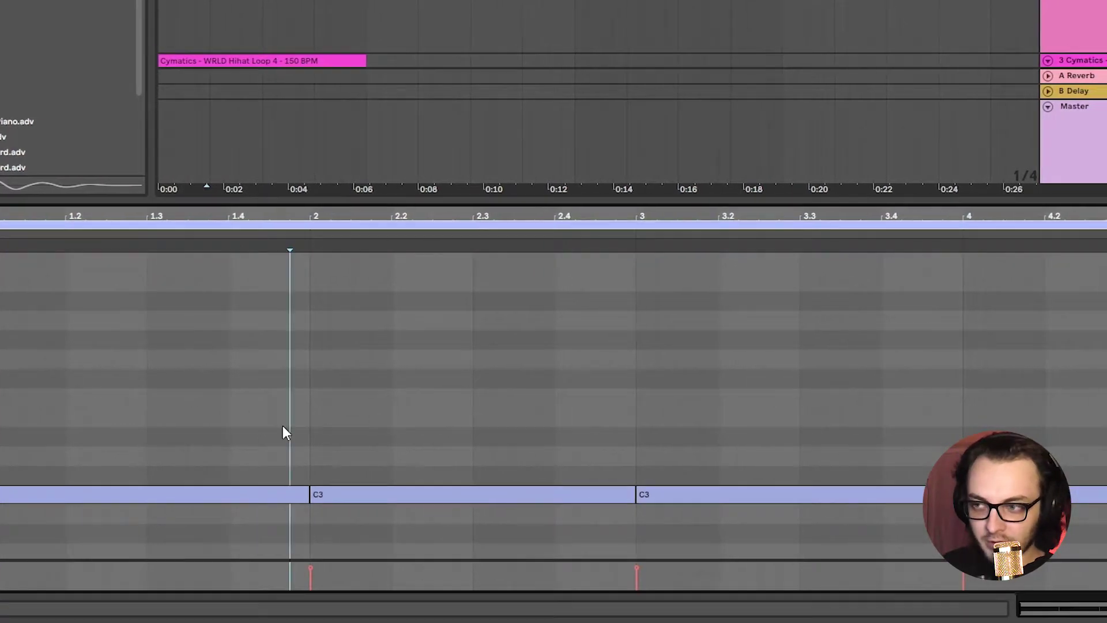
{"action": "key", "text": "space"}
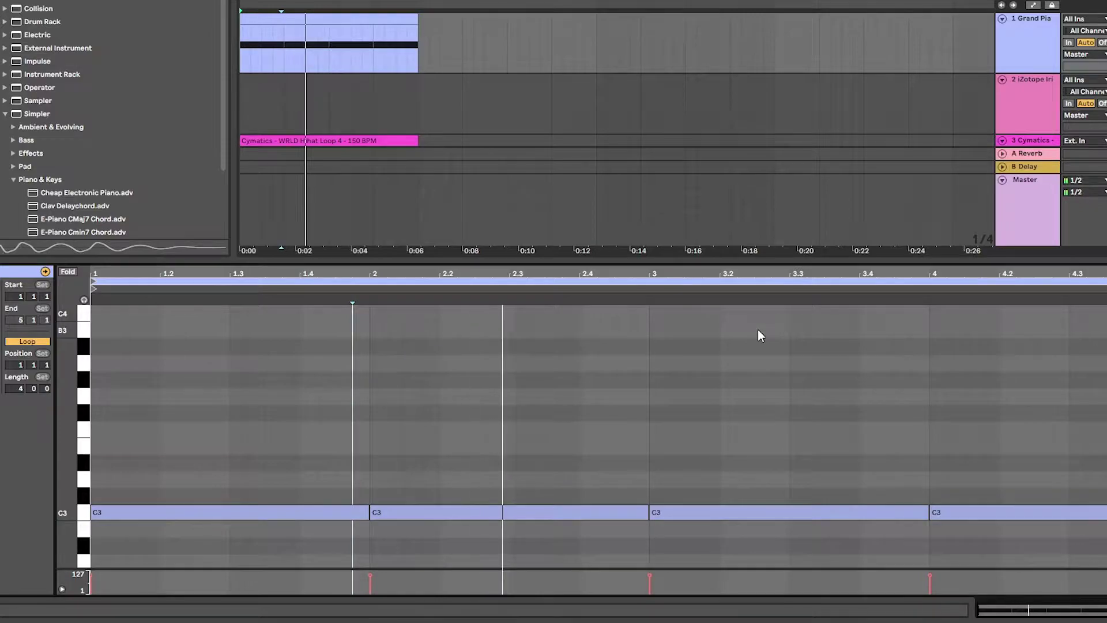
Transpose the piano clip's second-bar note to C4, the third-bar note to G3 and the fourth-bar note to D#3.
{"action": "left_click", "coordinate": [553, 512]}
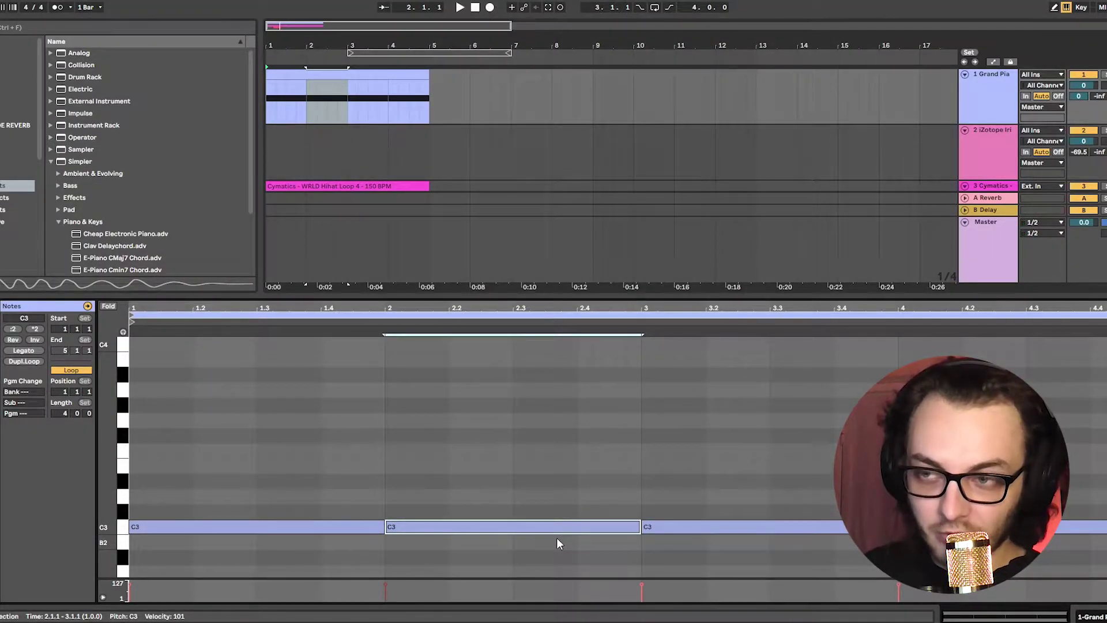
{"action": "key", "text": "shift+Up"}
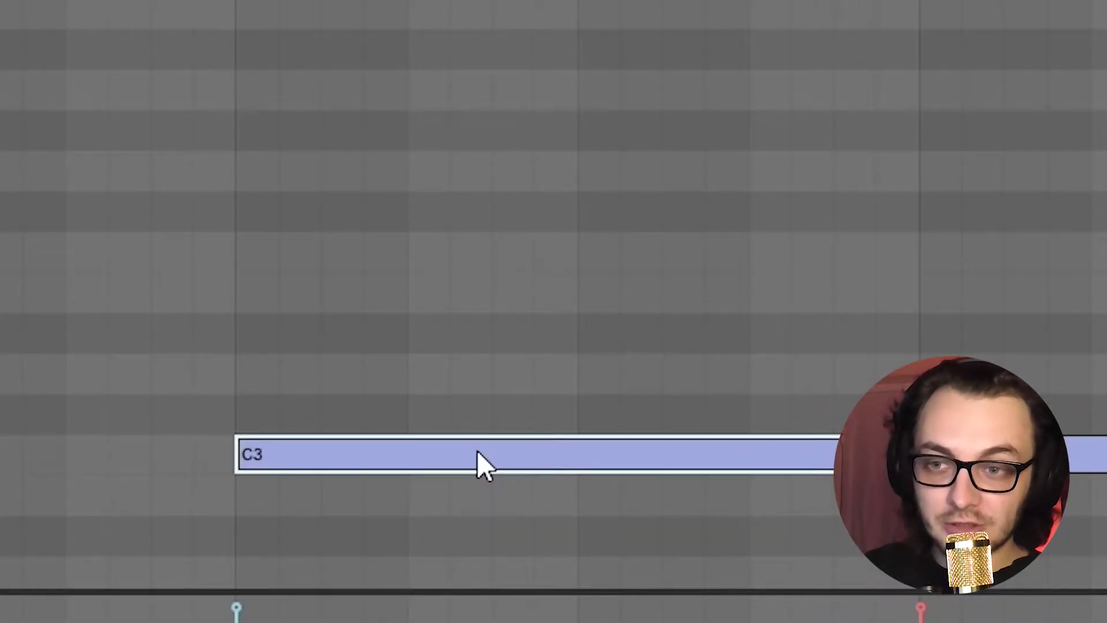
{"action": "left_click_drag", "start_coordinate": [476, 456], "coordinate": [477, 341]}
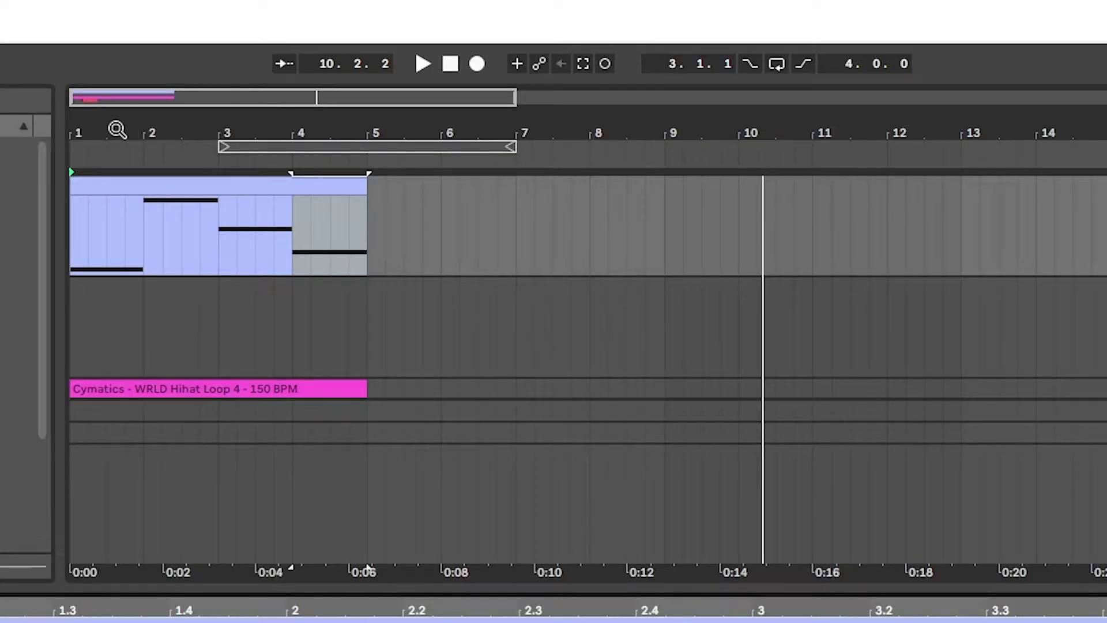
Add harmony notes to the piano clip: G4 in bar 1, G3 in bar 2, D4 in bar 3 and D#4 in bar 4.
{"action": "left_click_drag", "start_coordinate": [117, 129], "coordinate": [117, 134]}
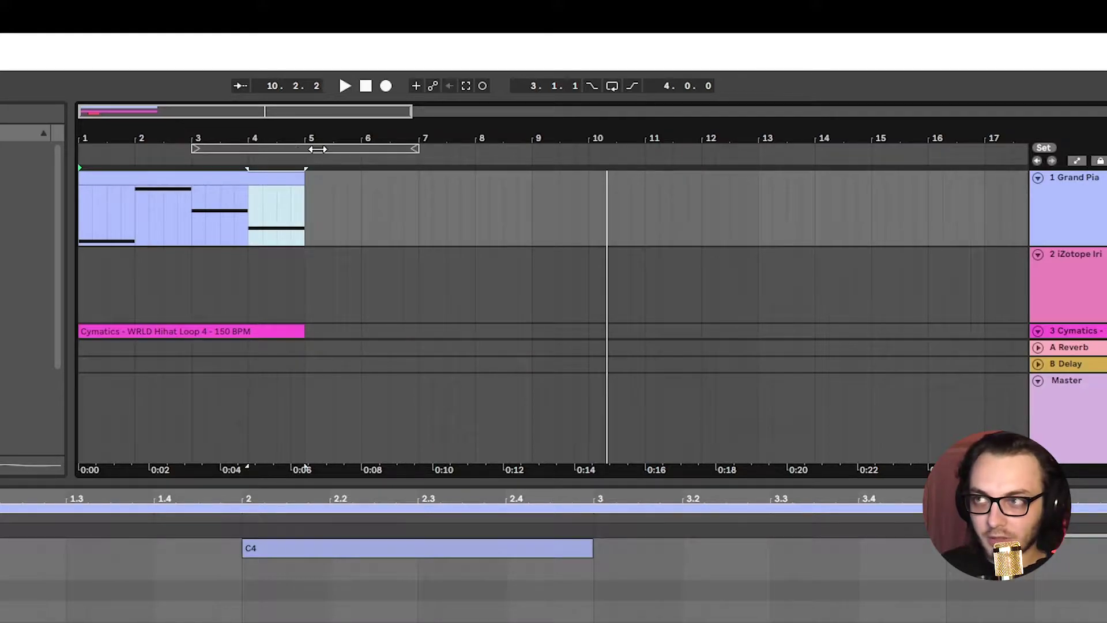
{"action": "scroll", "coordinate": [553, 317], "scroll_direction": "down", "scroll_amount": 5}
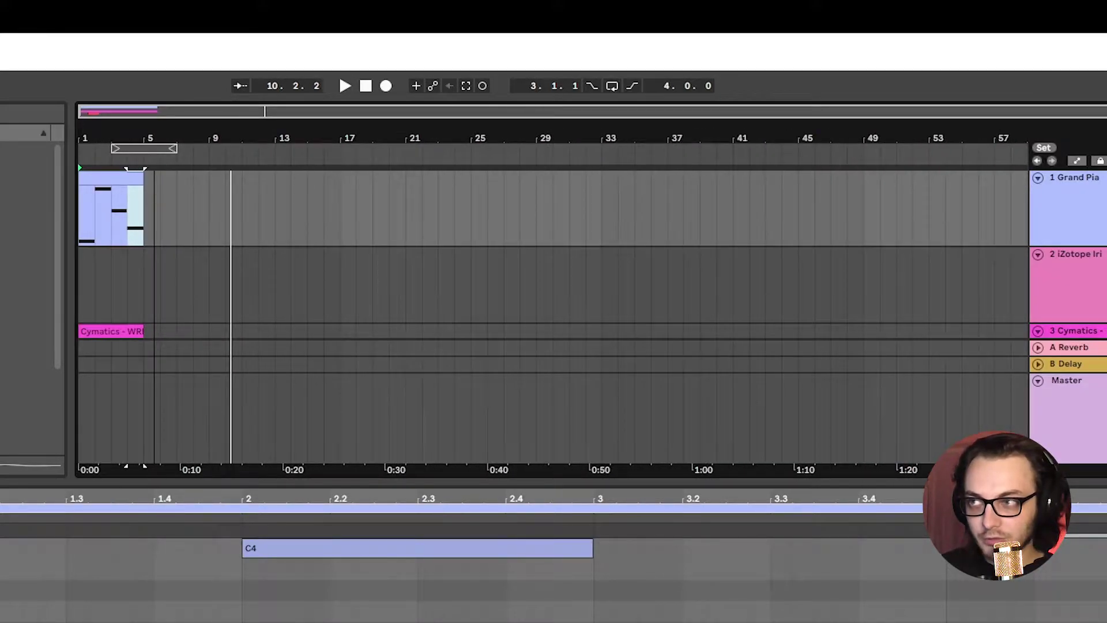
{"action": "left_click_drag", "start_coordinate": [156, 135], "coordinate": [242, 148]}
{"action": "left_click_drag", "start_coordinate": [103, 135], "coordinate": [103, 248]}
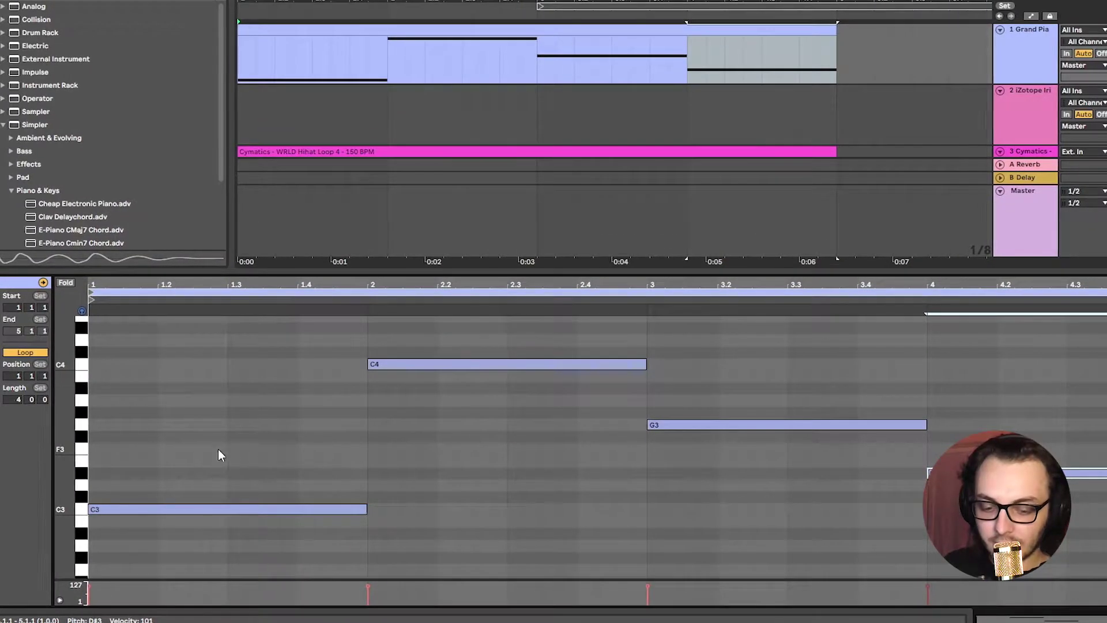
{"action": "scroll", "coordinate": [144, 469], "scroll_direction": "up", "scroll_amount": 1}
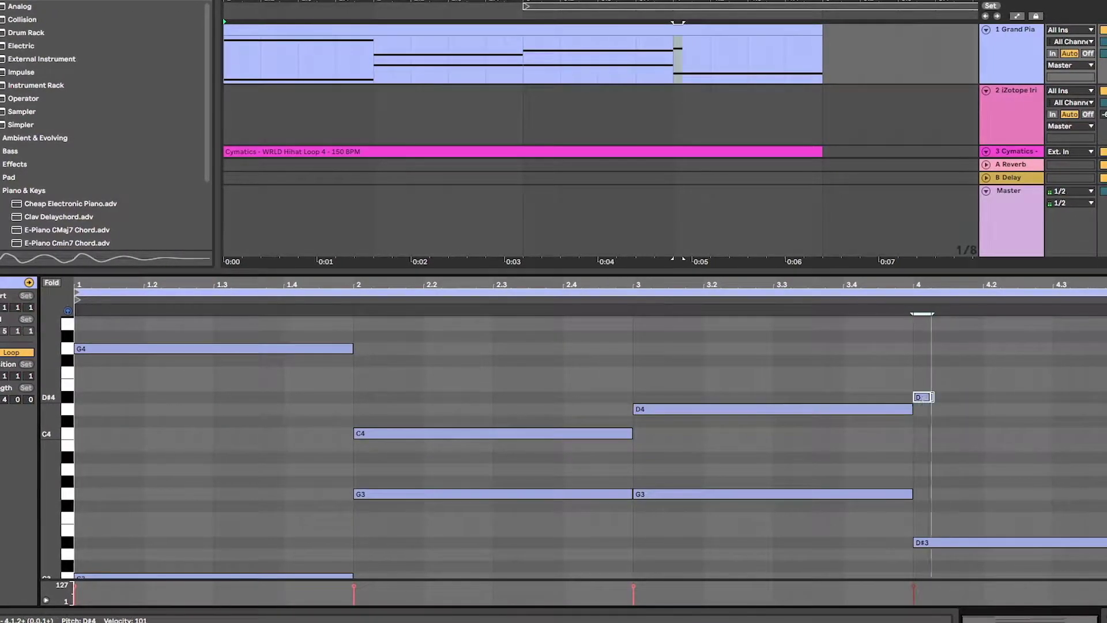
{"action": "scroll", "coordinate": [602, 329], "scroll_direction": "down", "scroll_amount": 3}
{"action": "scroll", "coordinate": [599, 340], "scroll_direction": "up", "scroll_amount": 2}
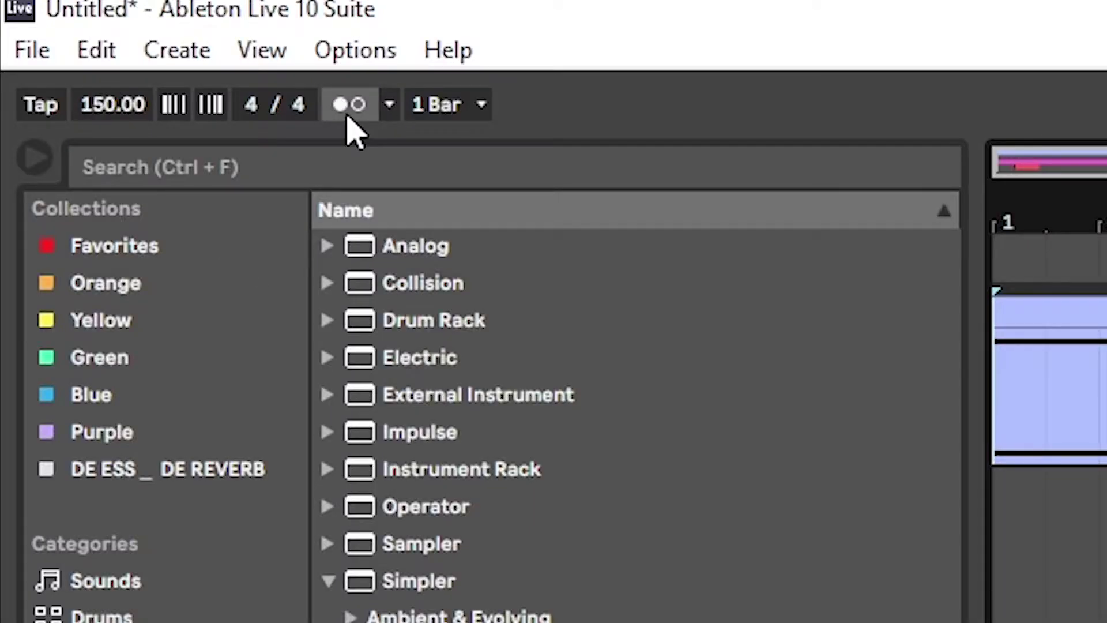
Turn on the metronome and loop the four bars starting at 1.1.1 to play the arrangement.
{"action": "left_click", "coordinate": [390, 105]}
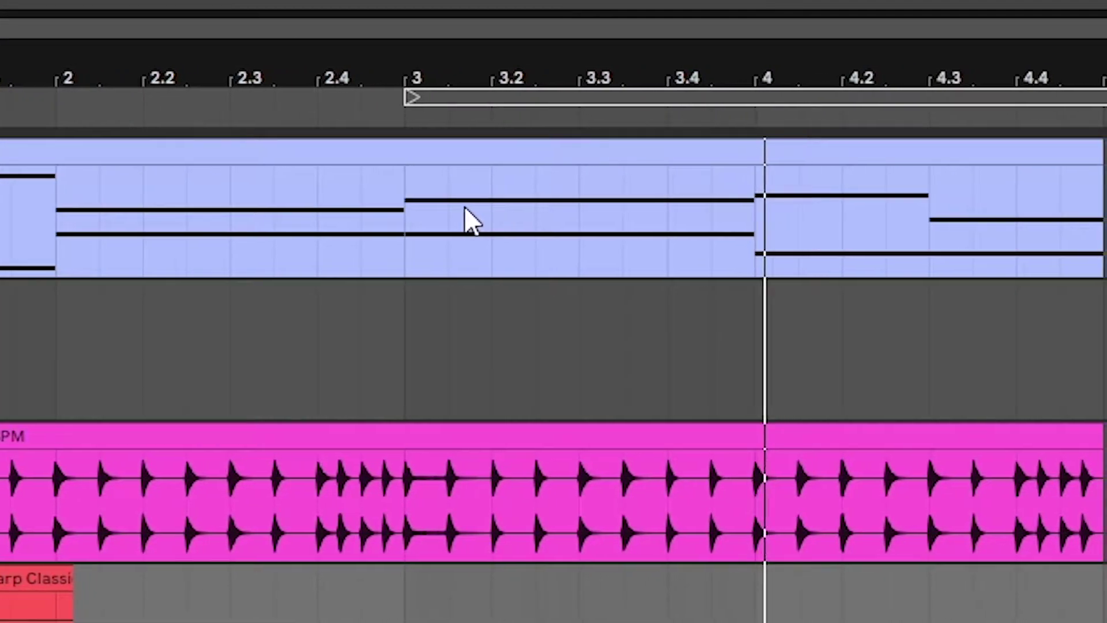
{"action": "left_click_drag", "start_coordinate": [649, 73], "coordinate": [455, 73]}
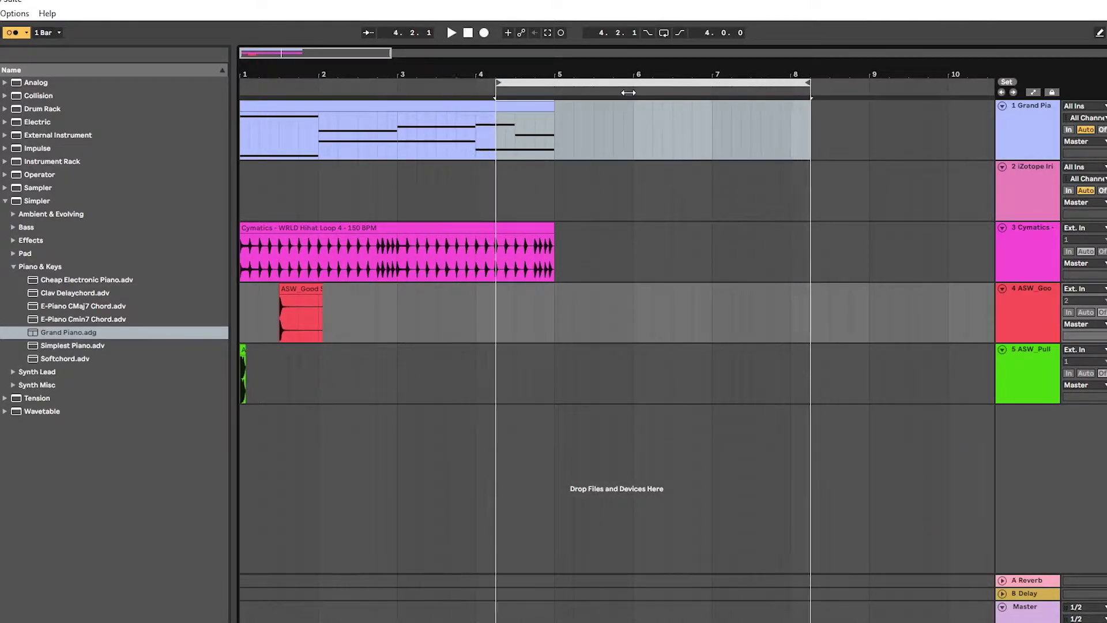
{"action": "left_click_drag", "start_coordinate": [630, 91], "coordinate": [353, 84]}
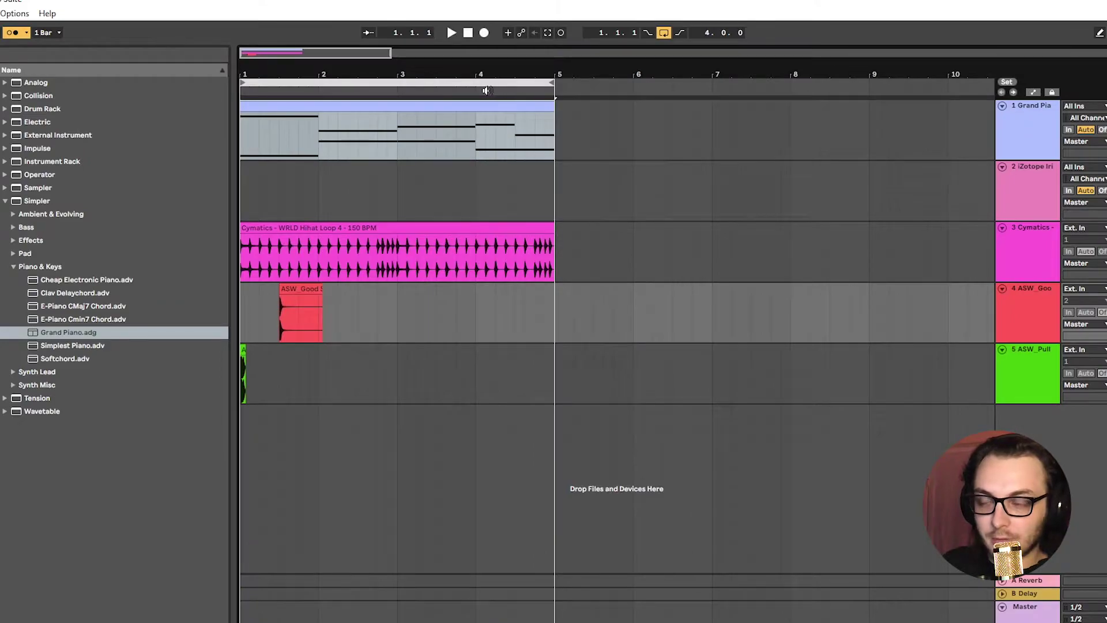
{"action": "left_click", "coordinate": [487, 91]}
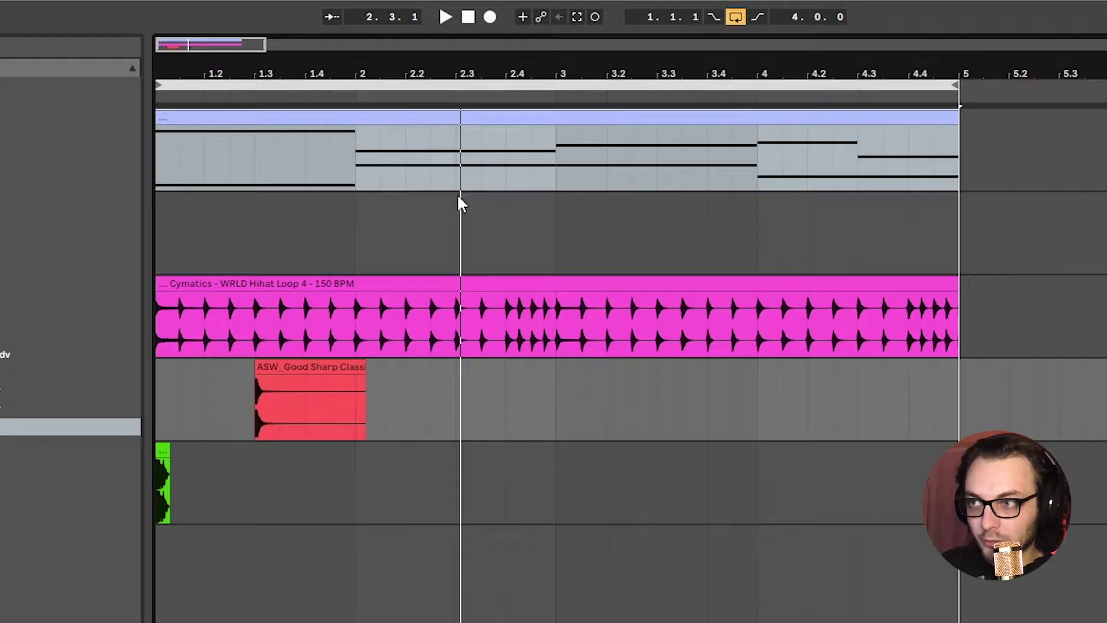
Try selecting different time ranges on the empty iZotope Iris 2 track.
{"action": "left_click_drag", "start_coordinate": [362, 243], "coordinate": [158, 235]}
{"action": "left_click", "coordinate": [371, 251]}
{"action": "left_click_drag", "start_coordinate": [370, 252], "coordinate": [552, 239]}
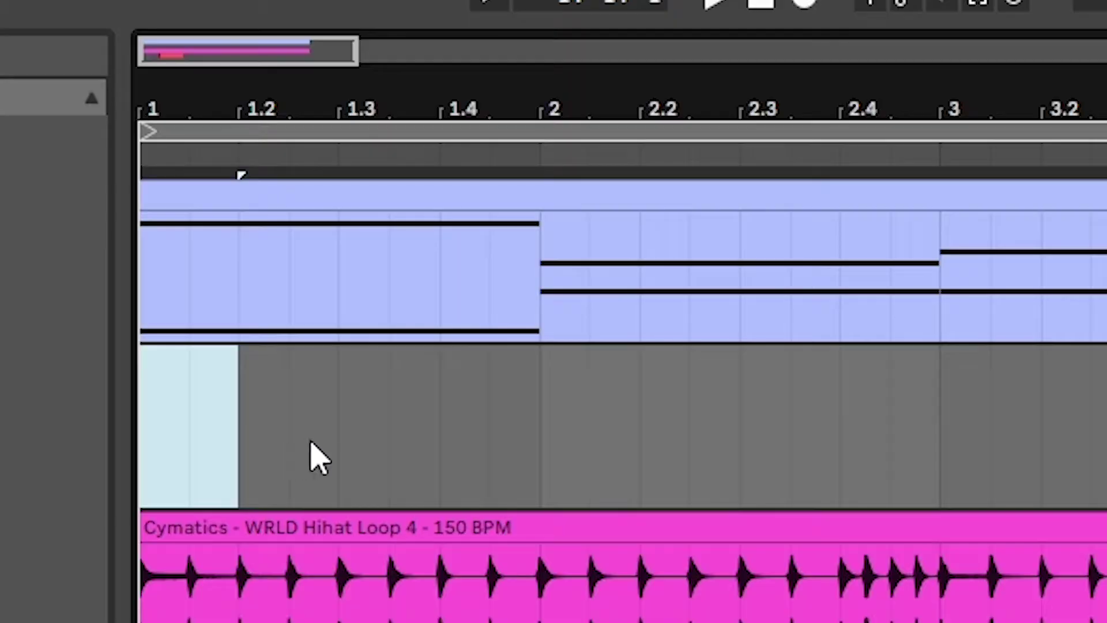
{"action": "left_click", "coordinate": [291, 452]}
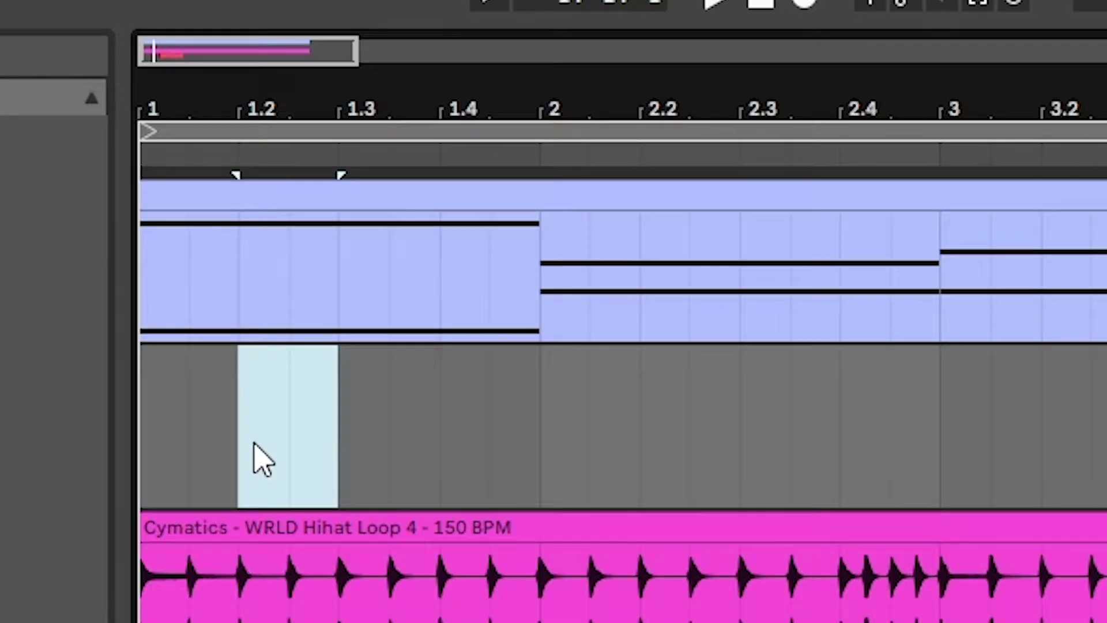
{"action": "left_click_drag", "start_coordinate": [350, 451], "coordinate": [486, 447]}
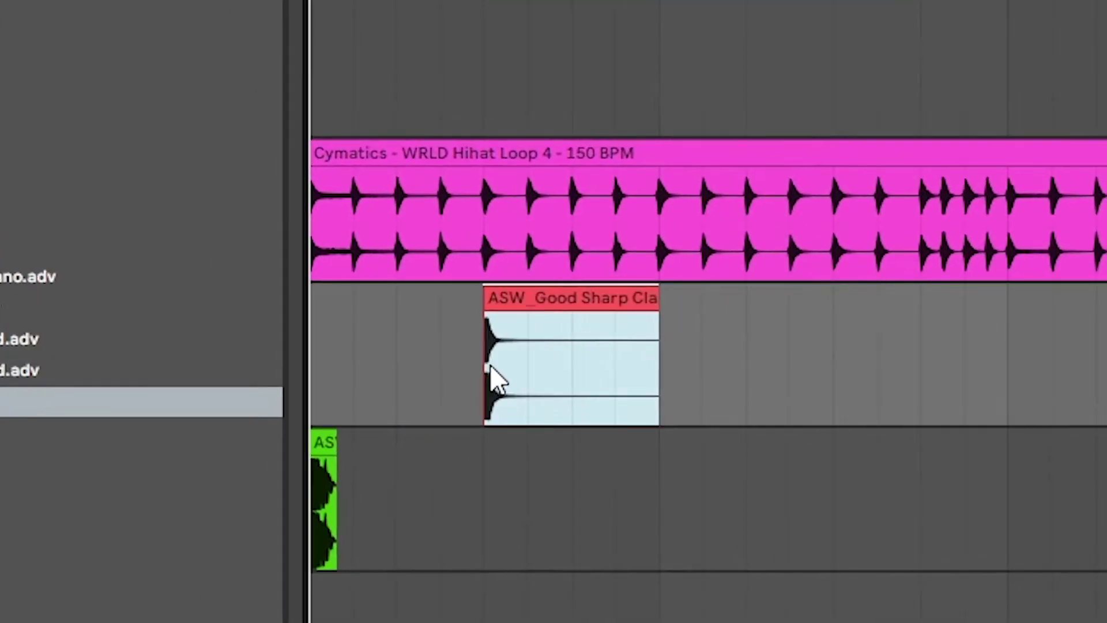
Select the snare track's full first bar, including the empty half before the hit, and duplicate it into bars 2 to 4.
{"action": "left_click_drag", "start_coordinate": [294, 344], "coordinate": [222, 341]}
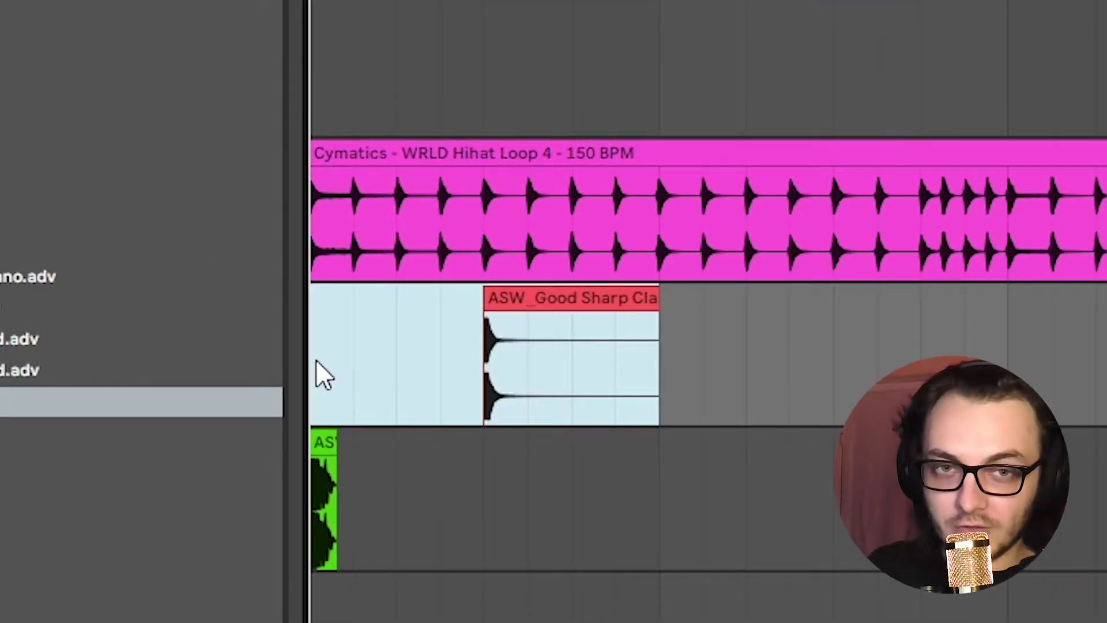
{"action": "left_click", "coordinate": [611, 395]}
{"action": "left_click_drag", "start_coordinate": [625, 386], "coordinate": [482, 383]}
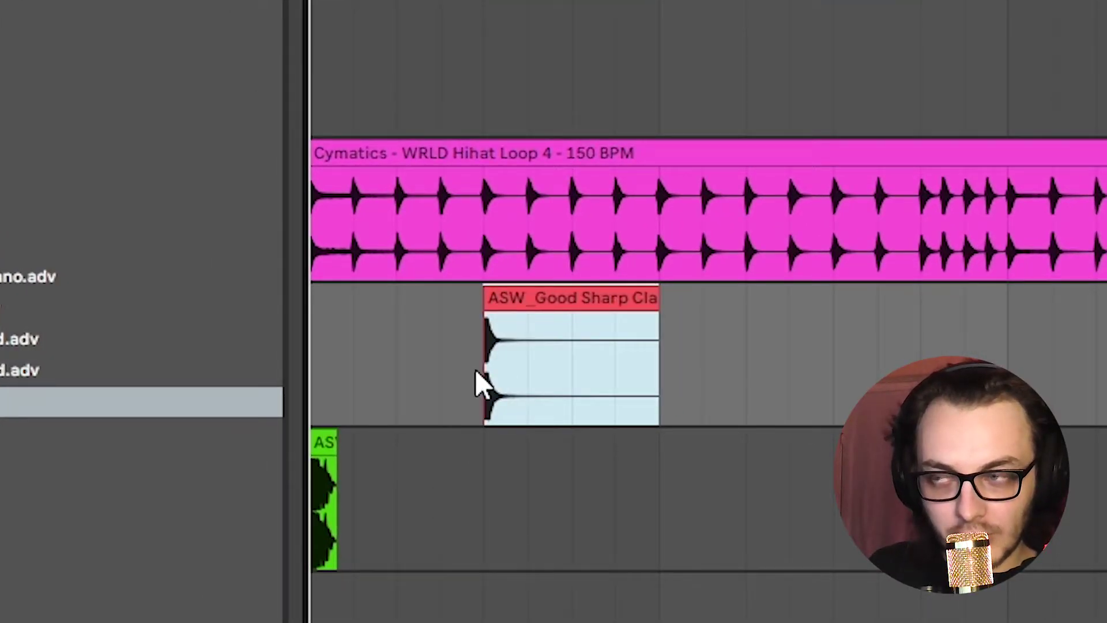
{"action": "left_click", "coordinate": [668, 403]}
{"action": "left_click_drag", "start_coordinate": [668, 403], "coordinate": [385, 361]}
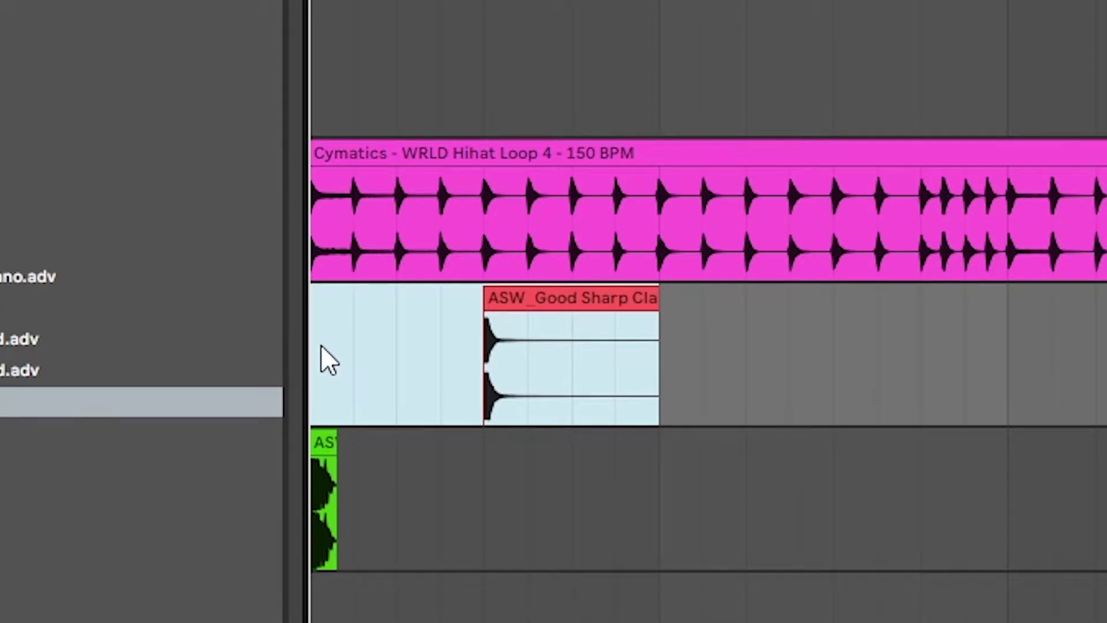
{"action": "key", "text": "ctrl+d"}
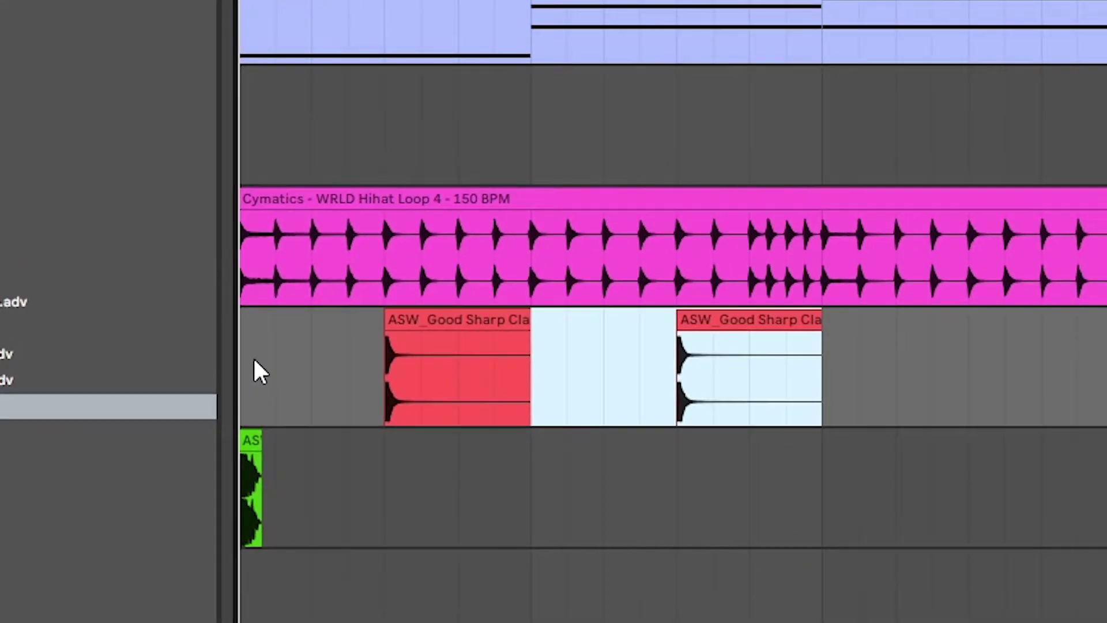
{"action": "key", "text": "ctrl+d"}
{"action": "key", "text": "ctrl+d"}
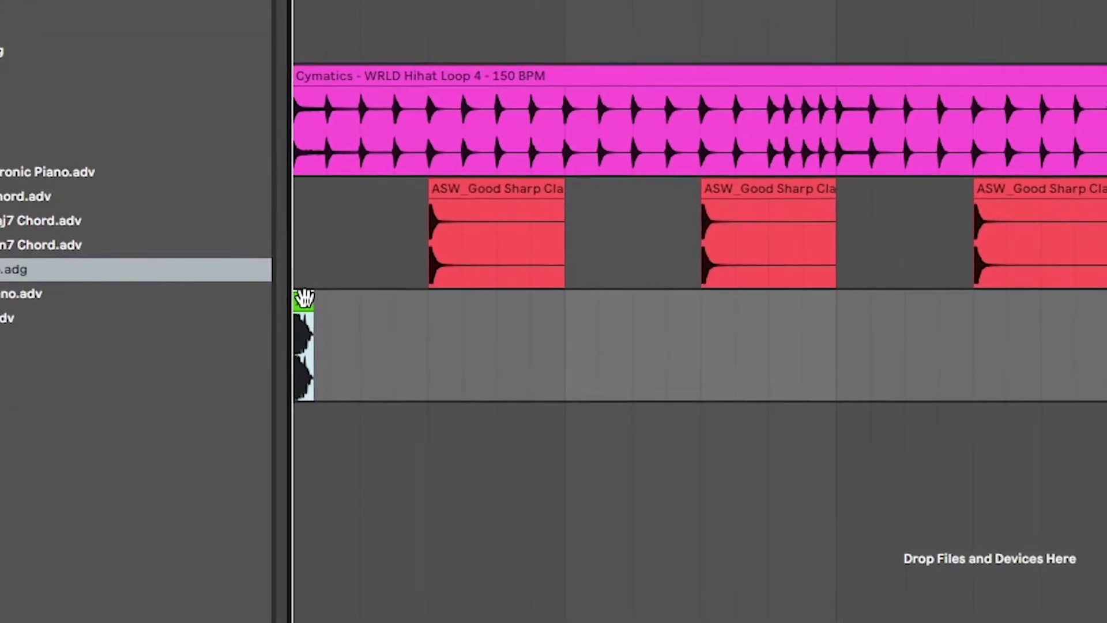
Copy the kick sample along its track so further hits fall on 1.4, 2.2, 3, 3.1.3, 3.4, 4.2 and 4.3.3.
{"action": "left_click_drag", "start_coordinate": [304, 298], "coordinate": [574, 305]}
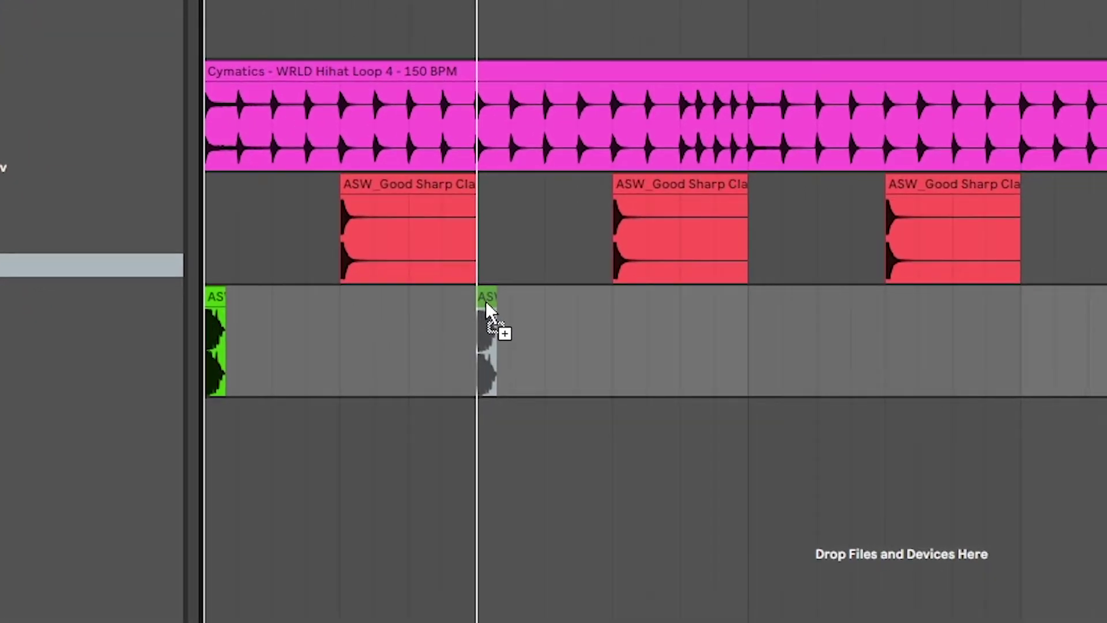
{"action": "left_click_drag", "start_coordinate": [486, 301], "coordinate": [757, 305]}
{"action": "left_click_drag", "start_coordinate": [515, 285], "coordinate": [987, 324]}
{"action": "left_click_drag", "start_coordinate": [995, 274], "coordinate": [820, 283]}
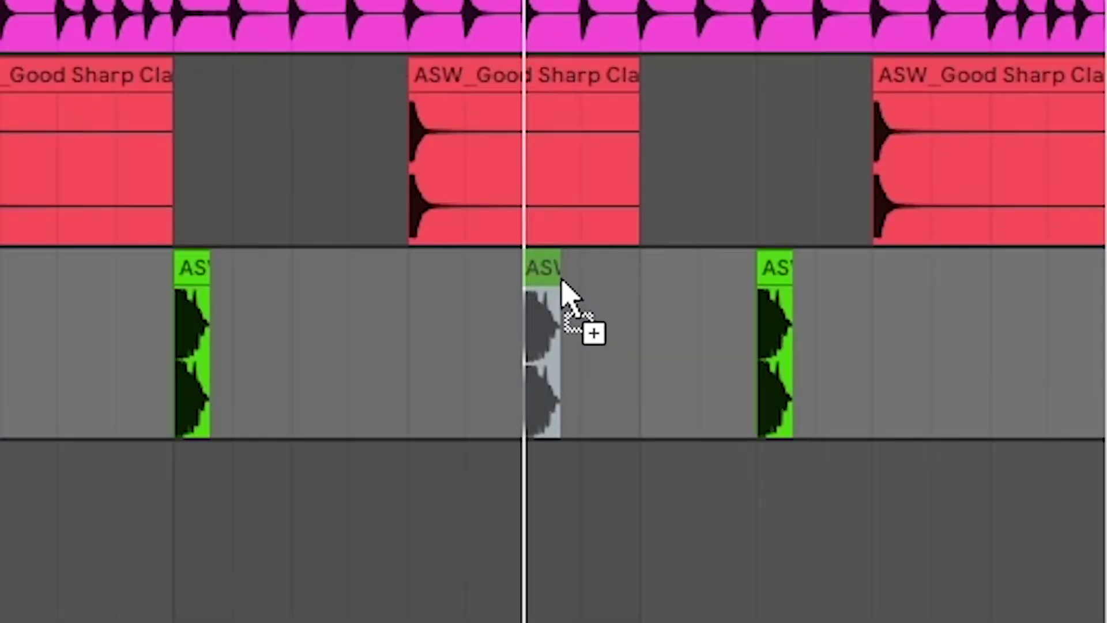
{"action": "left_click_drag", "start_coordinate": [562, 282], "coordinate": [526, 304]}
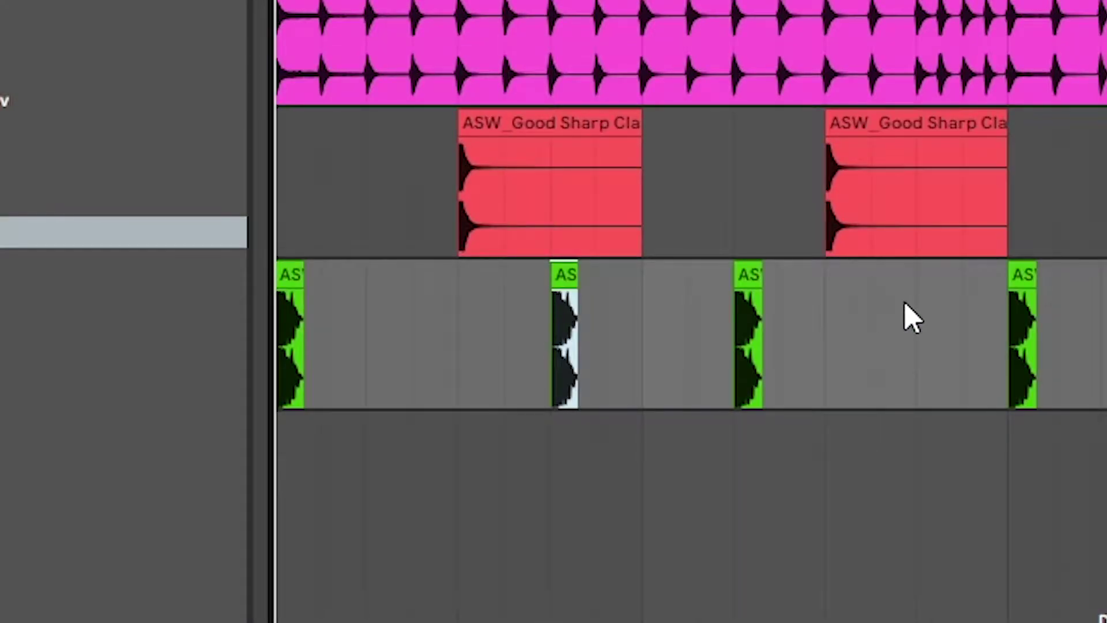
{"action": "left_click", "coordinate": [1024, 278]}
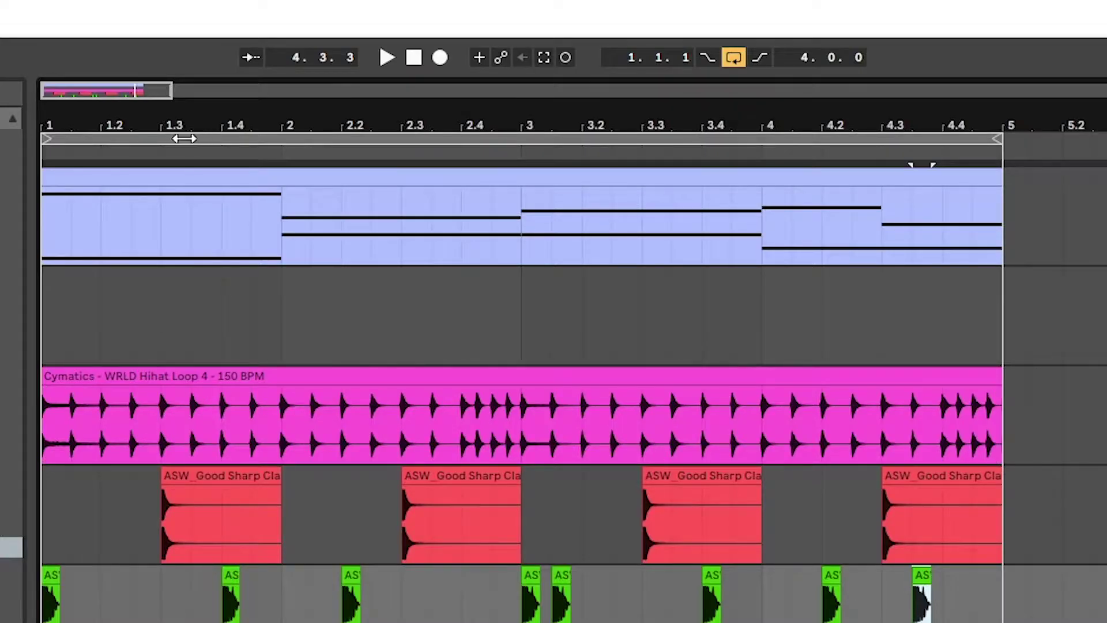
Try duplicating the four-bar piano clip, and copy it to paste at bar 9 on the same track.
{"action": "left_click", "coordinate": [139, 169]}
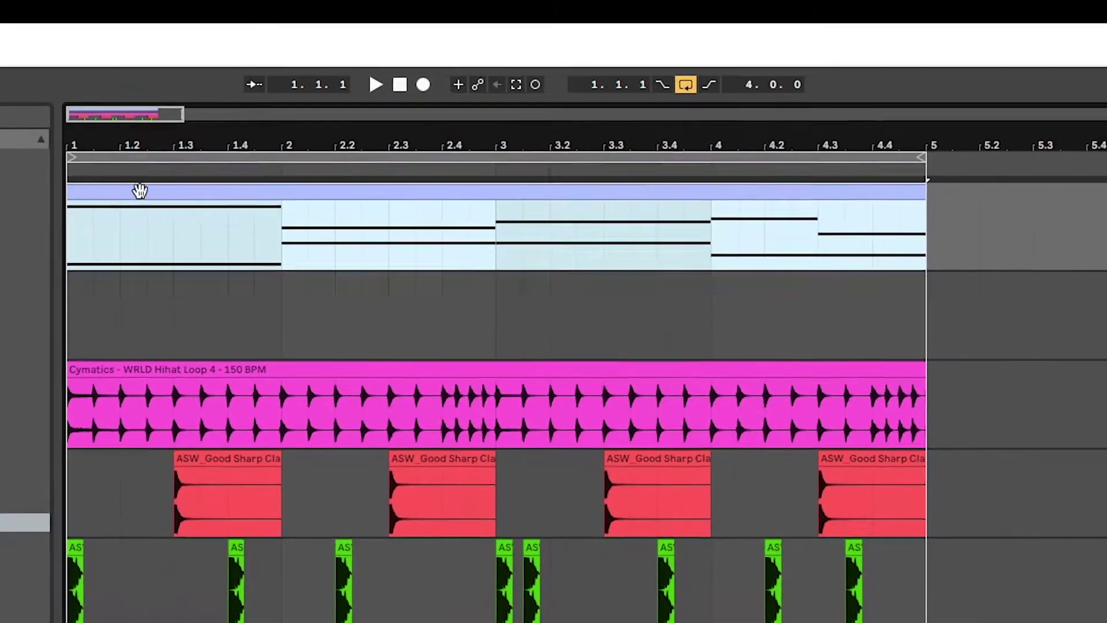
{"action": "key", "text": "ctrl+d"}
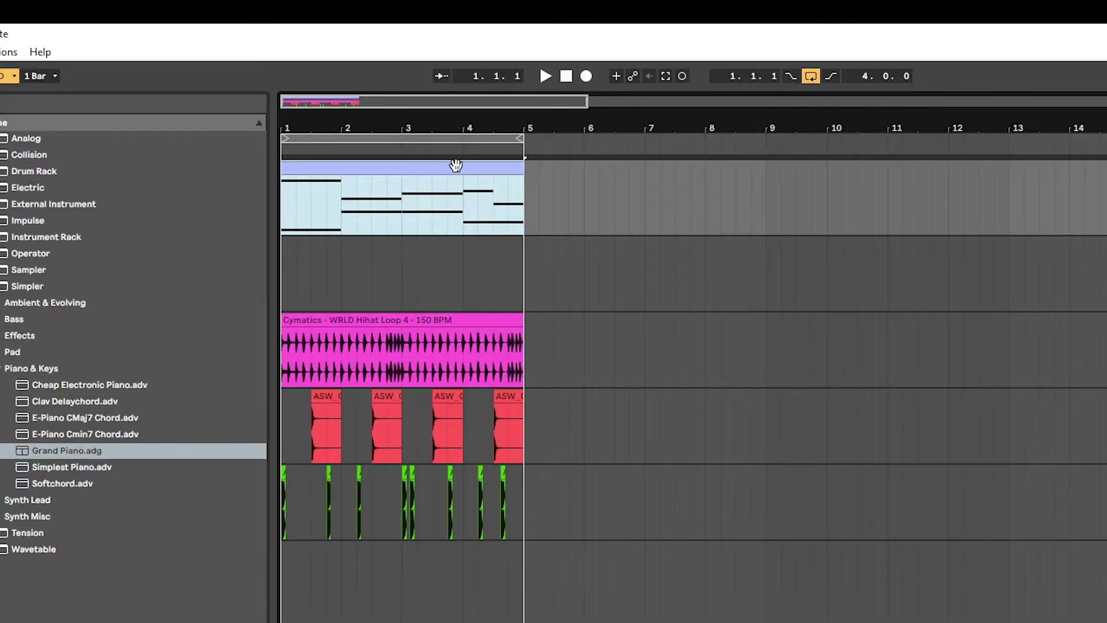
{"action": "right_click", "coordinate": [455, 165]}
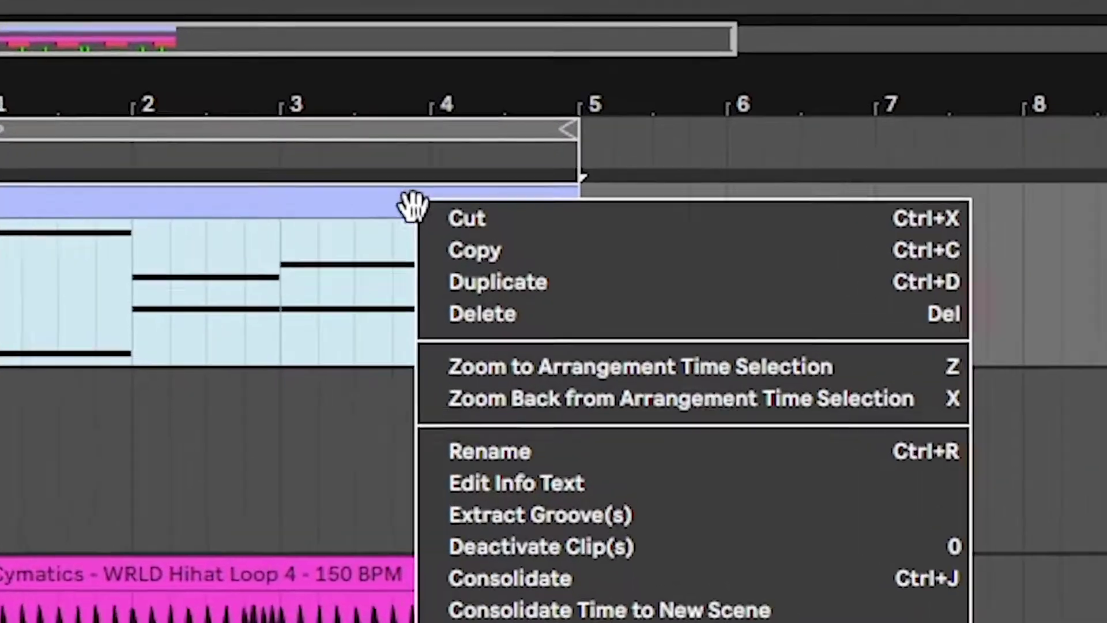
{"action": "left_click", "coordinate": [485, 192]}
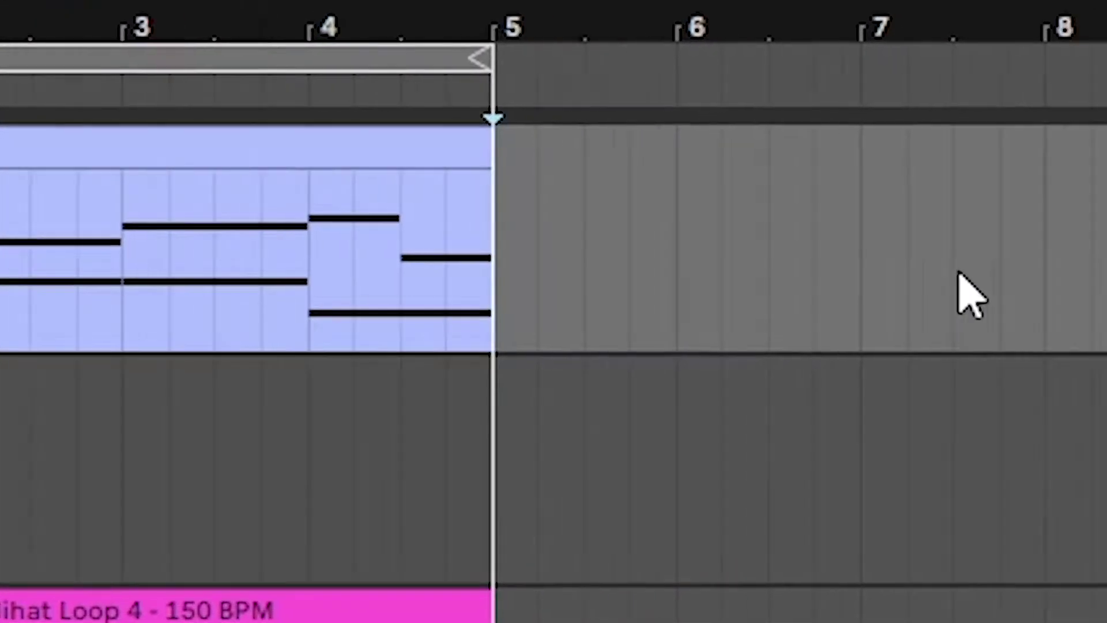
{"action": "scroll", "coordinate": [750, 289], "scroll_direction": "right", "scroll_amount": 10}
{"action": "left_click", "coordinate": [584, 270]}
{"action": "right_click", "coordinate": [594, 232]}
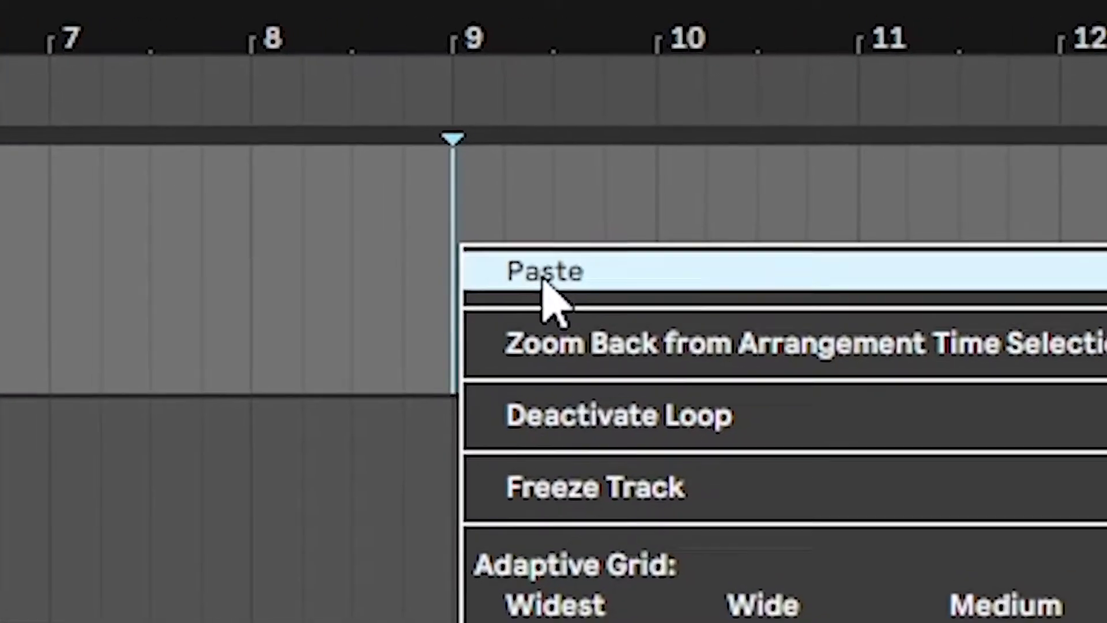
{"action": "left_click", "coordinate": [543, 281]}
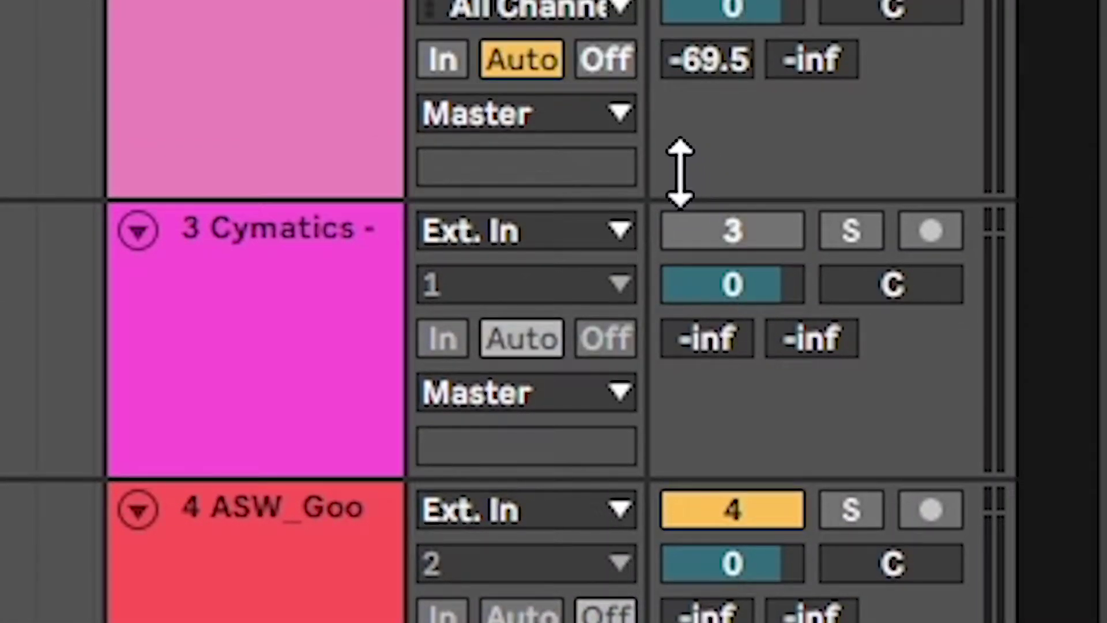
Reactivate the Cymatics hi-hat track and freeze the Grand Piano track.
{"action": "left_click", "coordinate": [744, 237]}
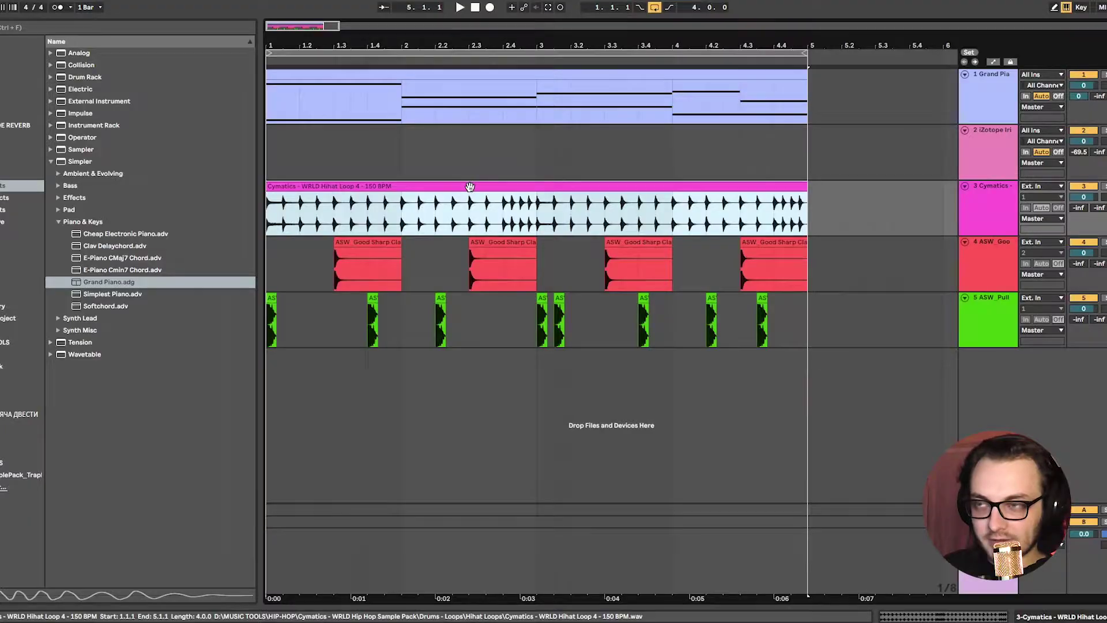
{"action": "left_click", "coordinate": [629, 75]}
{"action": "left_click", "coordinate": [990, 95]}
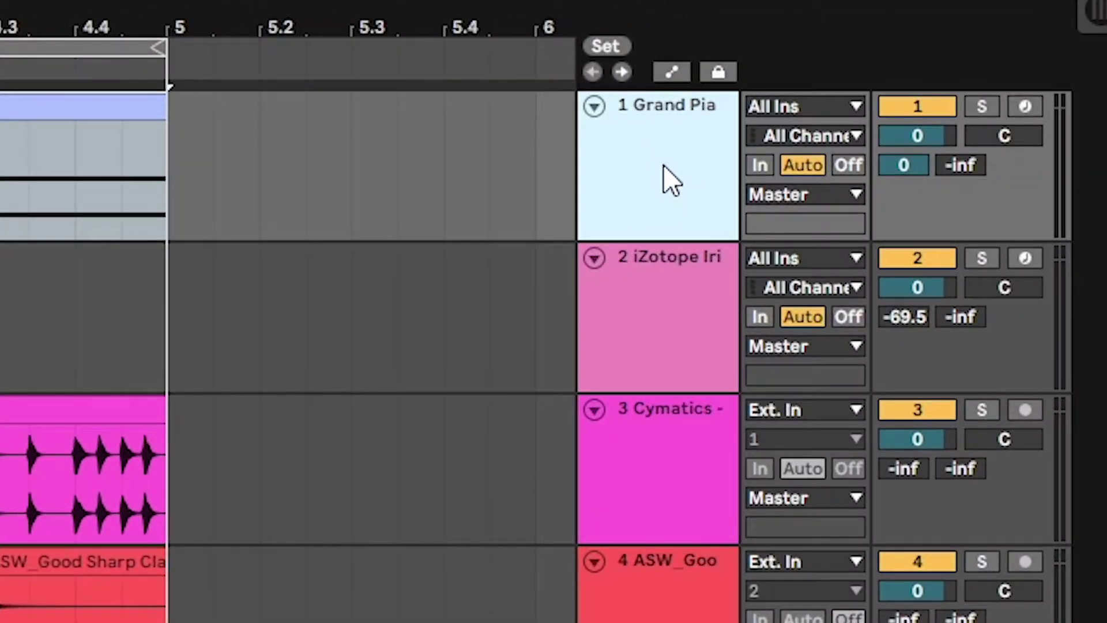
{"action": "right_click", "coordinate": [668, 179]}
{"action": "left_click", "coordinate": [756, 387]}
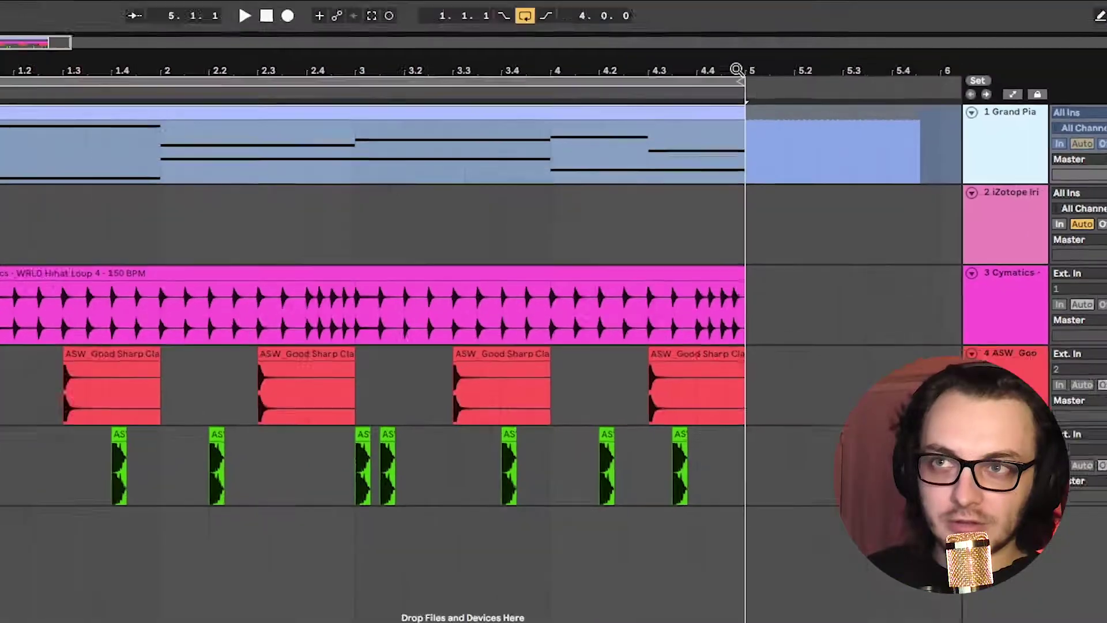
Insert an audio track directly below Grand Piano and try copying the frozen piano clip onto it.
{"action": "left_click_drag", "start_coordinate": [736, 68], "coordinate": [436, 78]}
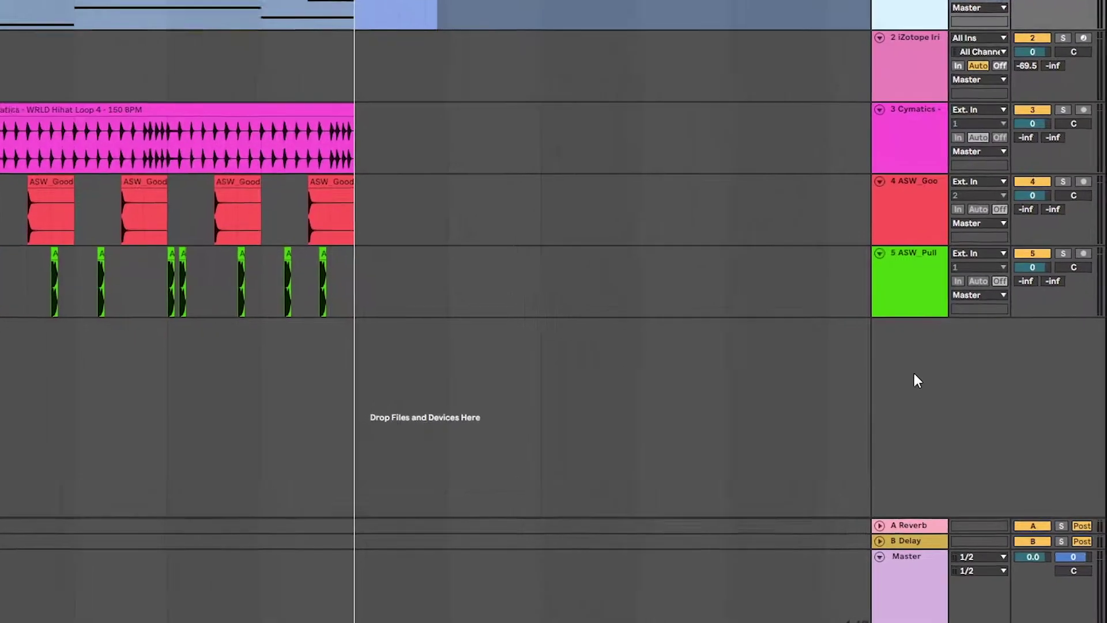
{"action": "right_click", "coordinate": [989, 389]}
{"action": "left_click", "coordinate": [1008, 394]}
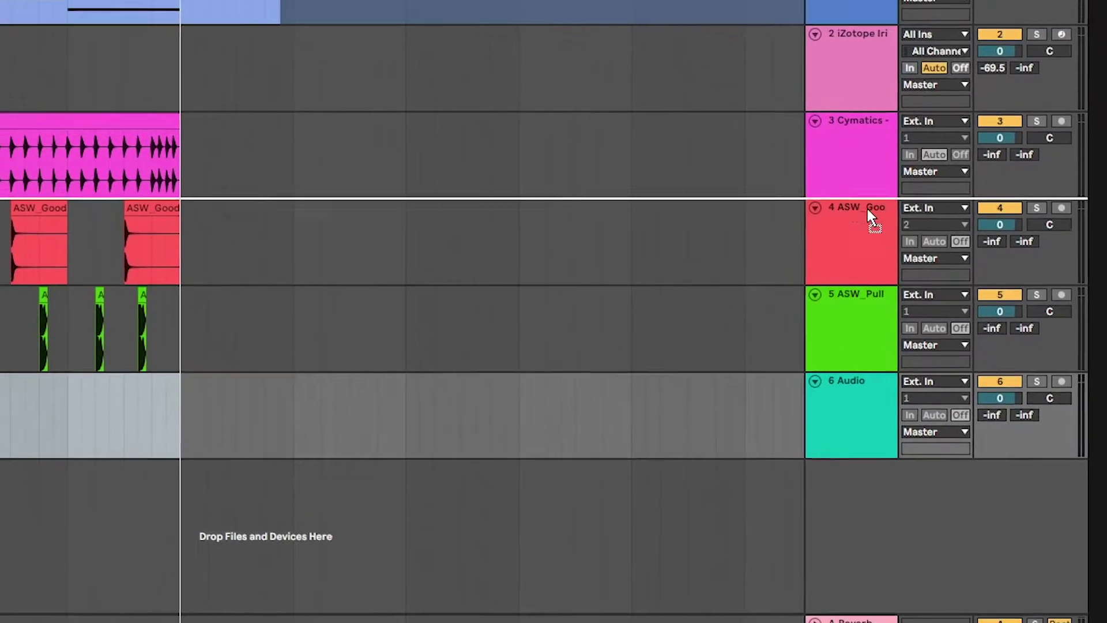
{"action": "left_click_drag", "start_coordinate": [867, 209], "coordinate": [855, 61]}
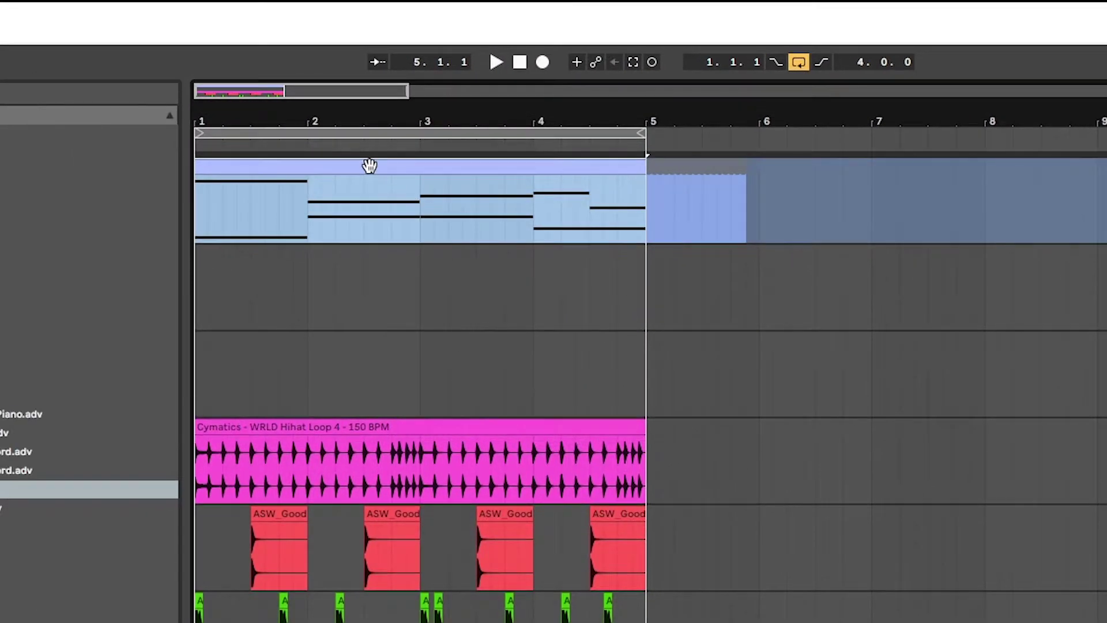
{"action": "left_click_drag", "start_coordinate": [369, 165], "coordinate": [344, 245]}
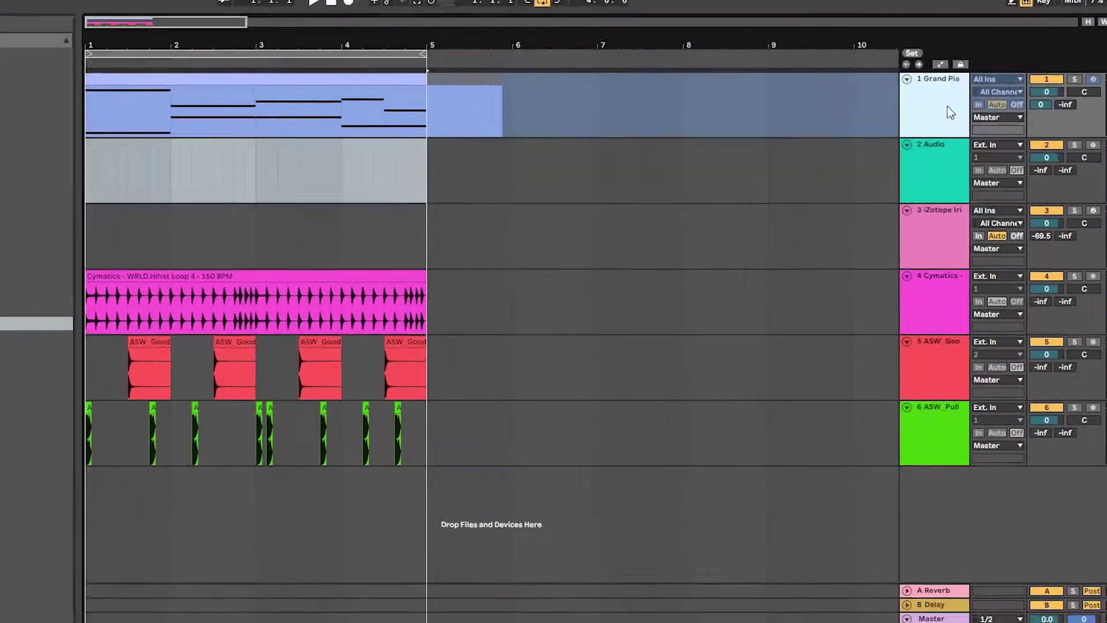
Try flattening the frozen Grand Piano track to audio and select its freeze tail clip.
{"action": "right_click", "coordinate": [984, 99]}
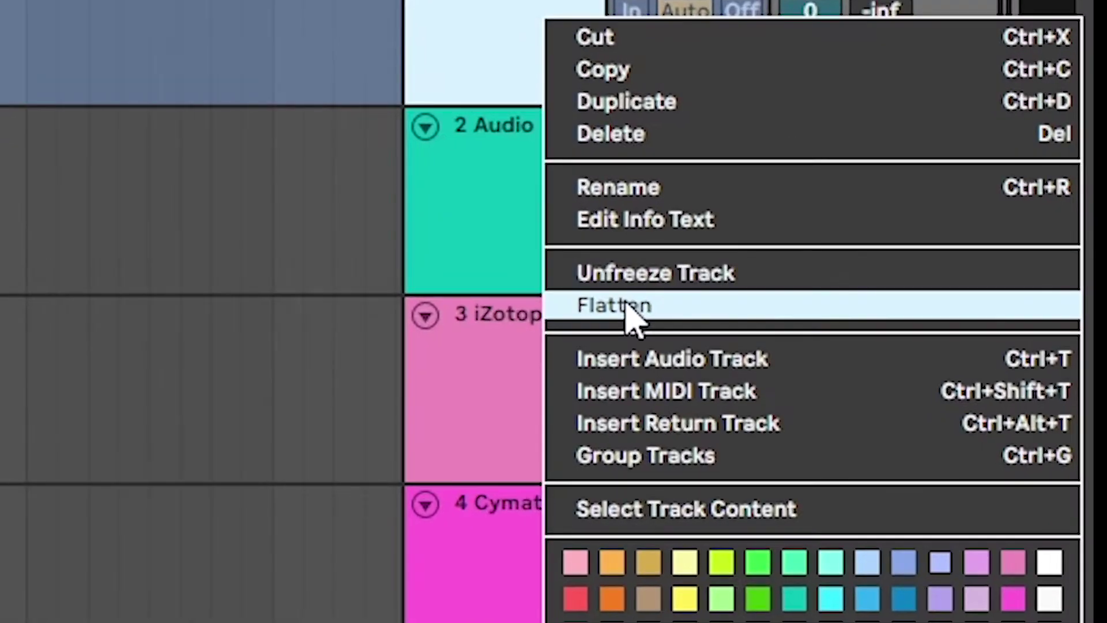
{"action": "left_click", "coordinate": [661, 361]}
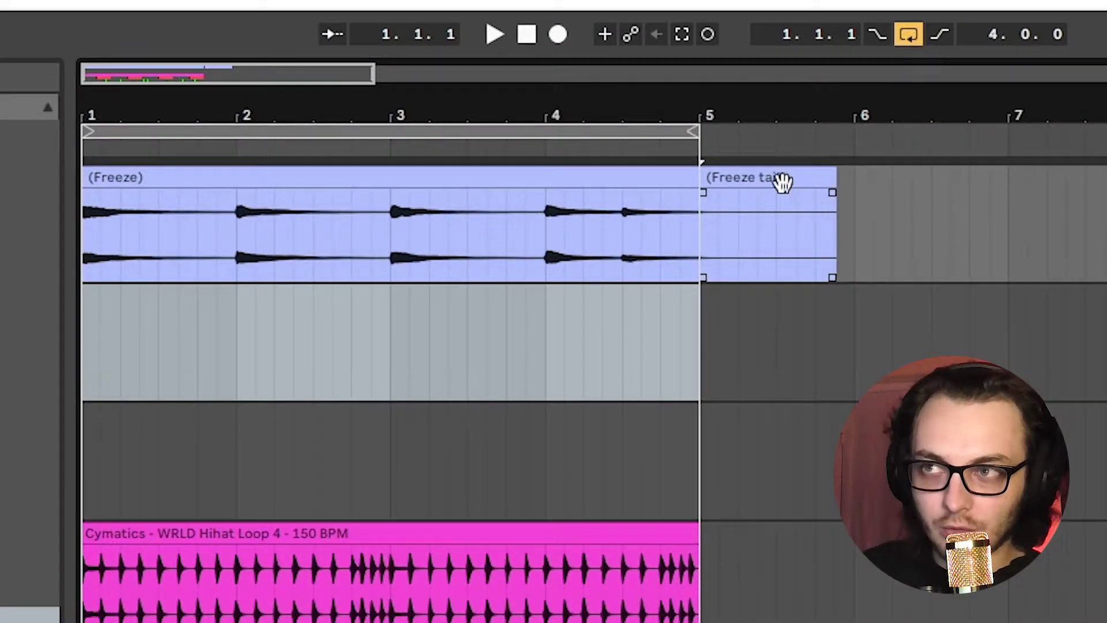
{"action": "left_click", "coordinate": [781, 182]}
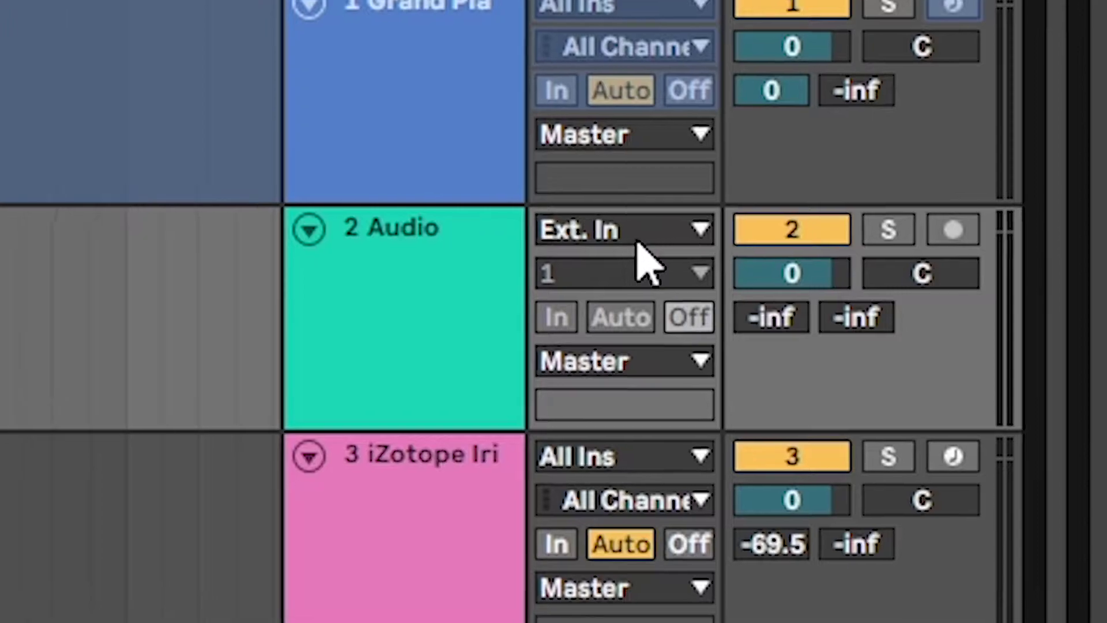
Record the soloed Grand Piano onto the audio track with Resampling as its input, and delete that audio track.
{"action": "left_click", "coordinate": [611, 241]}
{"action": "left_click", "coordinate": [390, 329]}
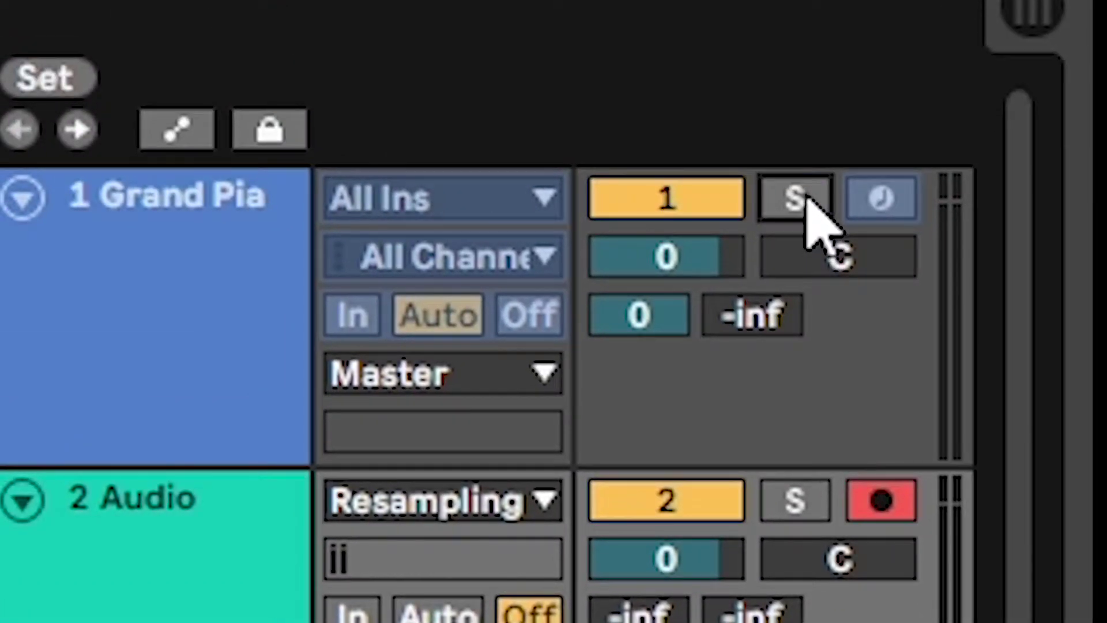
{"action": "left_click", "coordinate": [804, 198]}
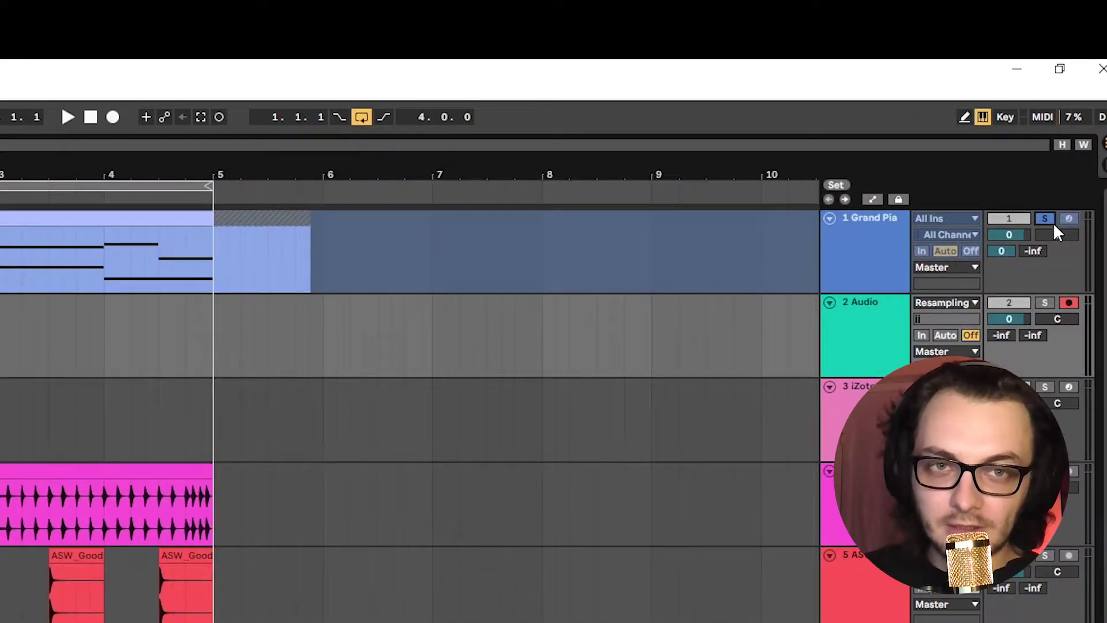
{"action": "left_click", "coordinate": [113, 117]}
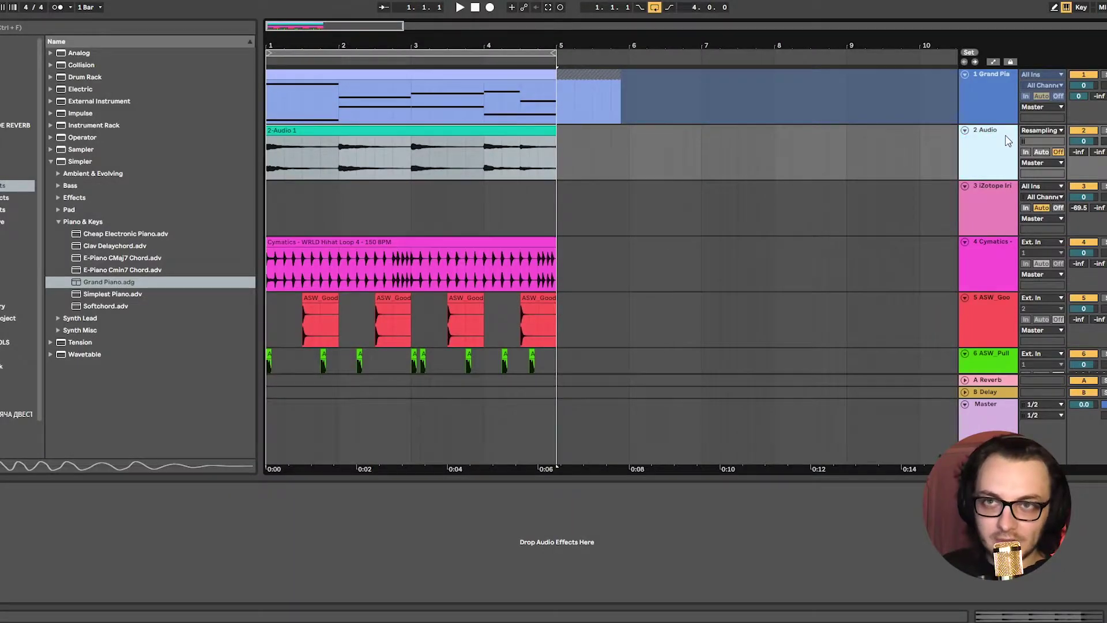
{"action": "key", "text": "Delete"}
Flatten the frozen Grand Piano track to audio and delete the iZotope Iris and Cymatics hi-hat loop tracks.
{"action": "right_click", "coordinate": [987, 90]}
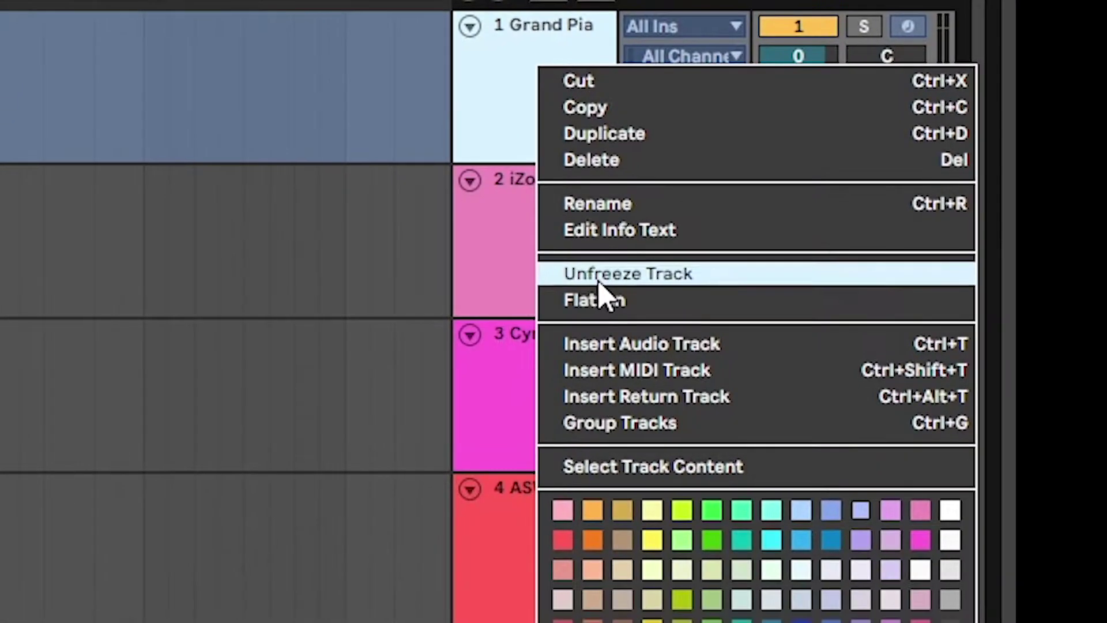
{"action": "left_click", "coordinate": [1012, 177]}
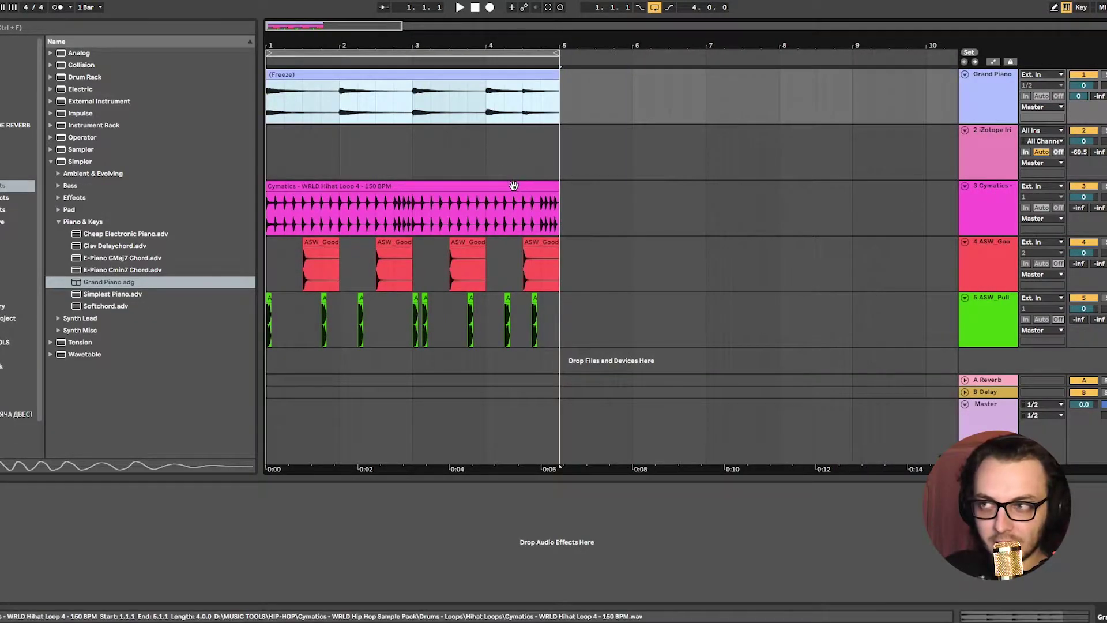
{"action": "left_click", "coordinate": [513, 186]}
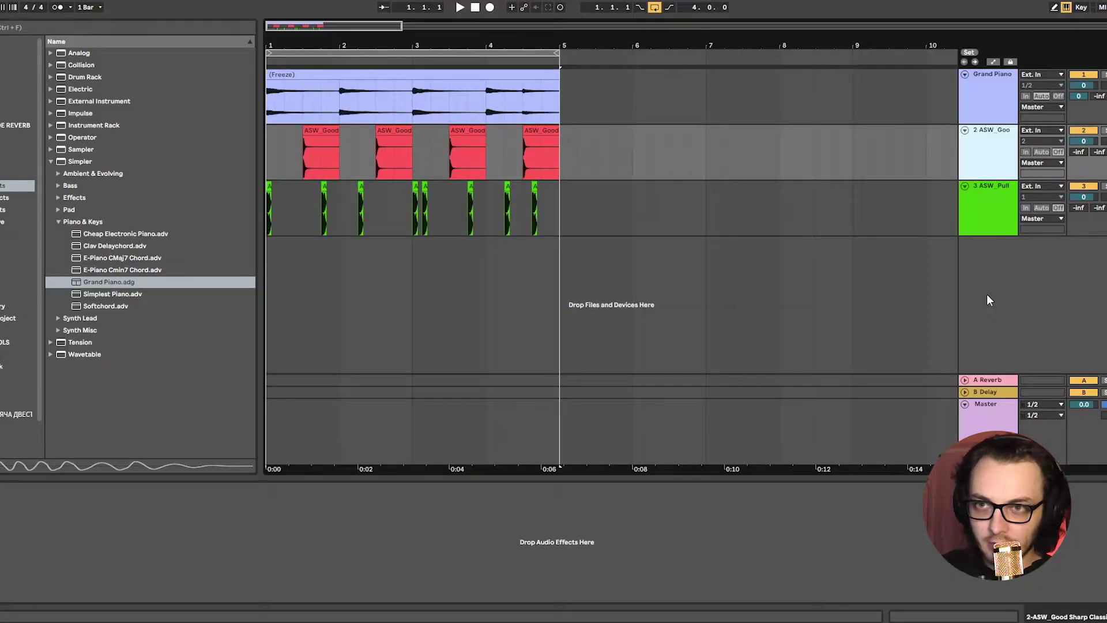
Insert a new audio track and place ASW_Phoria (Hat).wav from the ASW sample pack's Hi-hat folder at bar 1.
{"action": "right_click", "coordinate": [986, 294]}
{"action": "left_click", "coordinate": [1005, 275]}
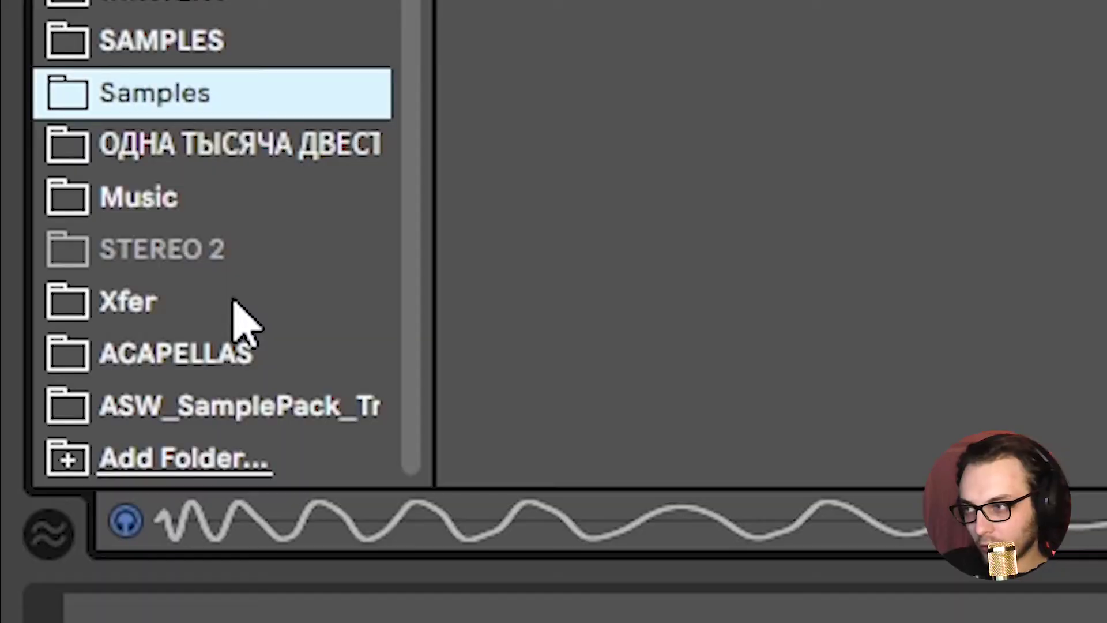
{"action": "left_click", "coordinate": [228, 411]}
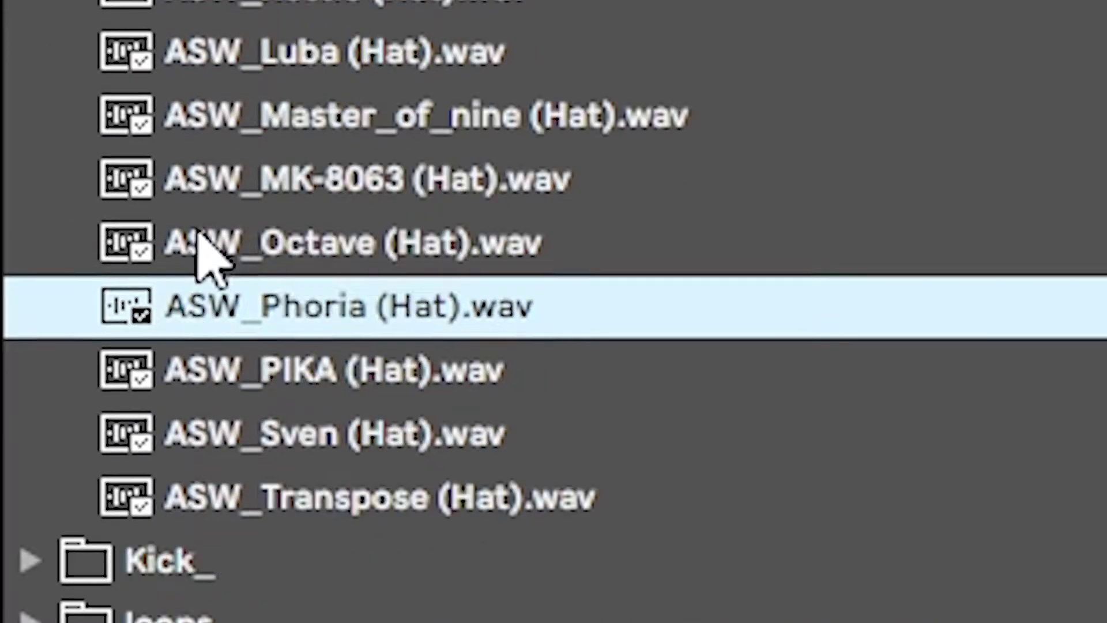
{"action": "left_click_drag", "start_coordinate": [198, 247], "coordinate": [327, 250]}
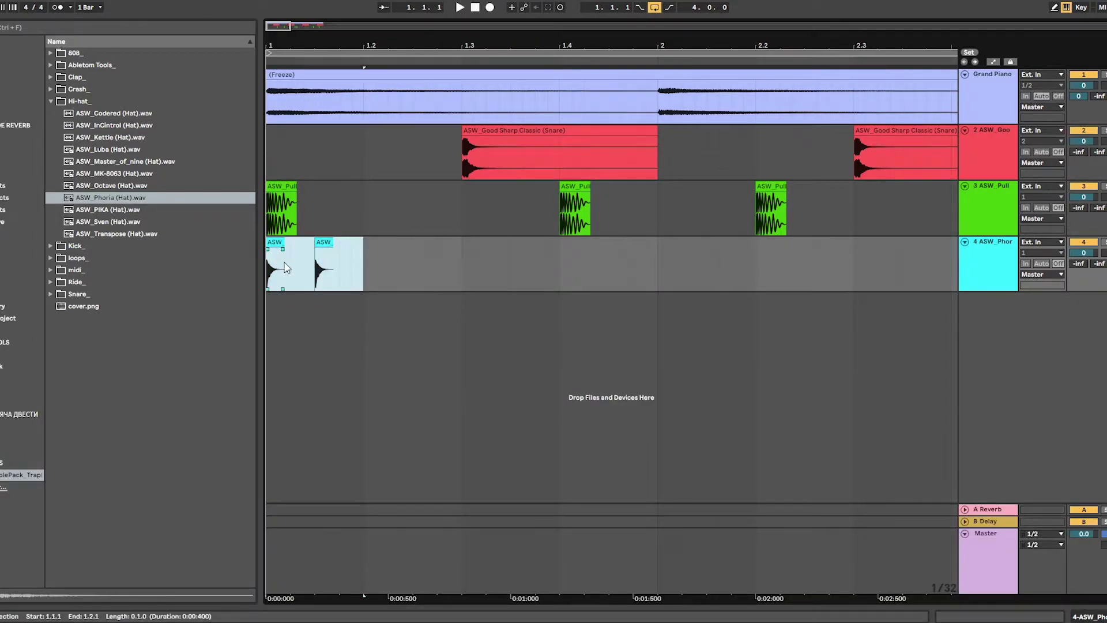
Duplicate the one-beat pair of hat hits repeatedly to fill the hat track with eighth notes through bar 4.
{"action": "key", "text": "ctrl+d"}
{"action": "key", "text": "ctrl+d"}
{"action": "key", "text": "ctrl+d"}
{"action": "key", "text": "ctrl+d"}
{"action": "key", "text": "ctrl+d"}
{"action": "key", "text": "ctrl+d"}
{"action": "key", "text": "ctrl+d"}
{"action": "key", "text": "ctrl+d"}
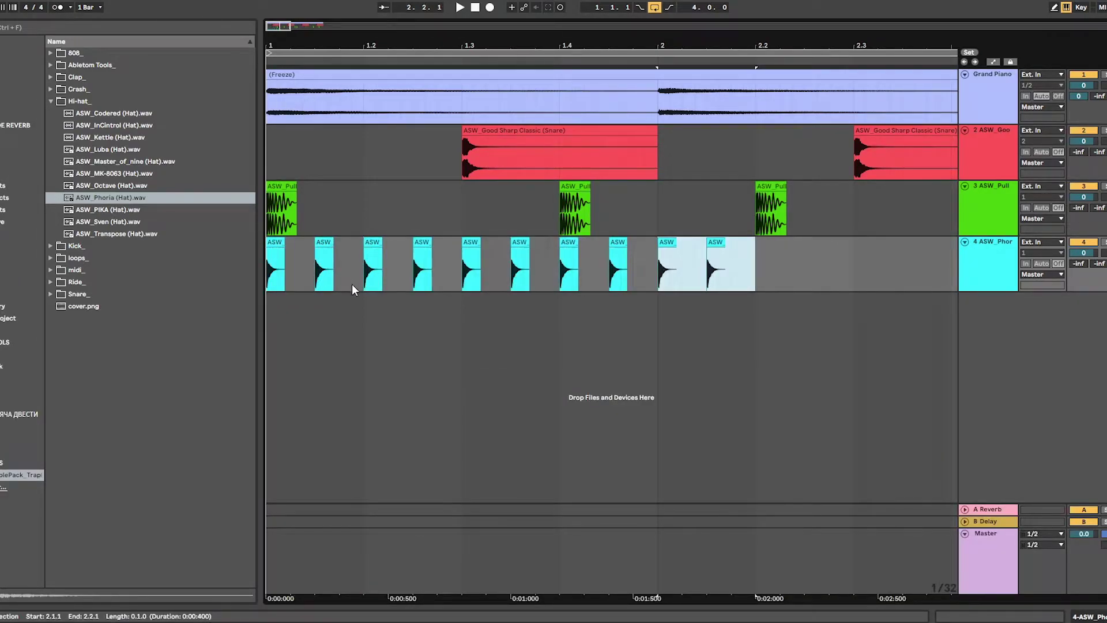
{"action": "left_click_drag", "start_coordinate": [693, 42], "coordinate": [693, 11]}
{"action": "key", "text": "ctrl+d"}
{"action": "key", "text": "ctrl+d"}
{"action": "key", "text": "ctrl+d"}
{"action": "key", "text": "ctrl+d"}
{"action": "key", "text": "ctrl+d"}
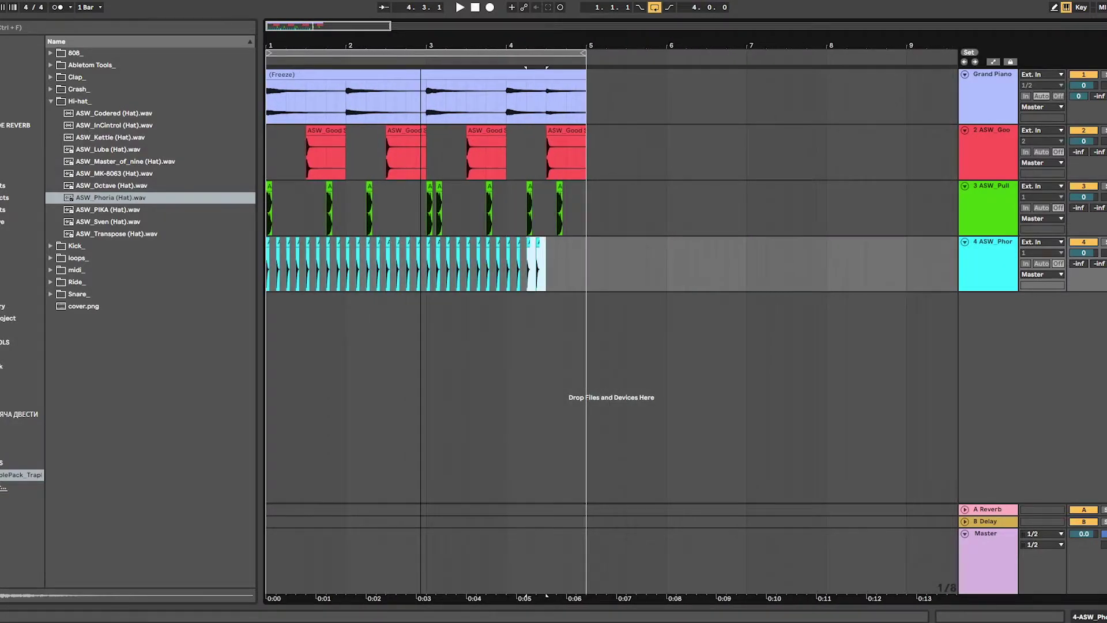
Play back the loop and copy the hat at 1.4.3 to 1.4.4 to add an extra hit before bar 2.
{"action": "key", "text": "space"}
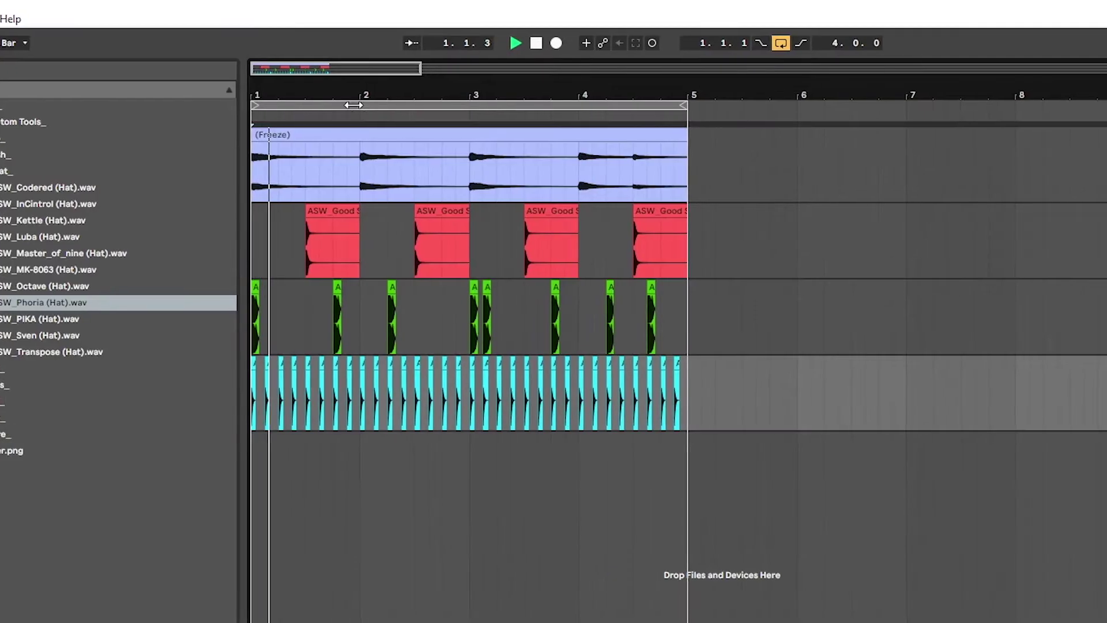
{"action": "left_click_drag", "start_coordinate": [353, 102], "coordinate": [473, 141]}
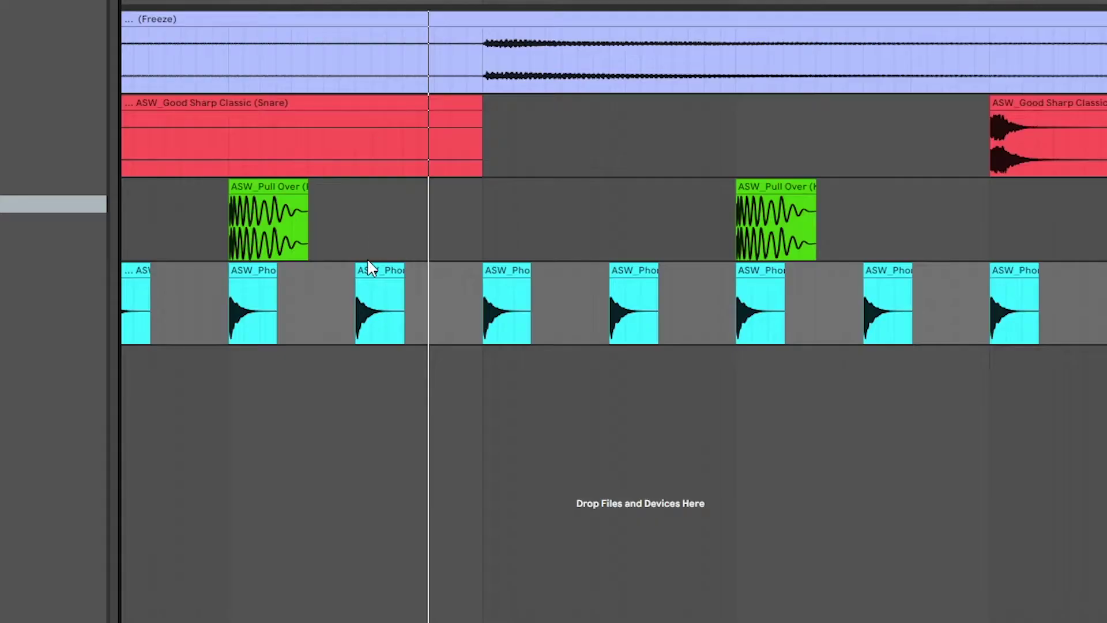
{"action": "left_click_drag", "start_coordinate": [368, 261], "coordinate": [440, 277]}
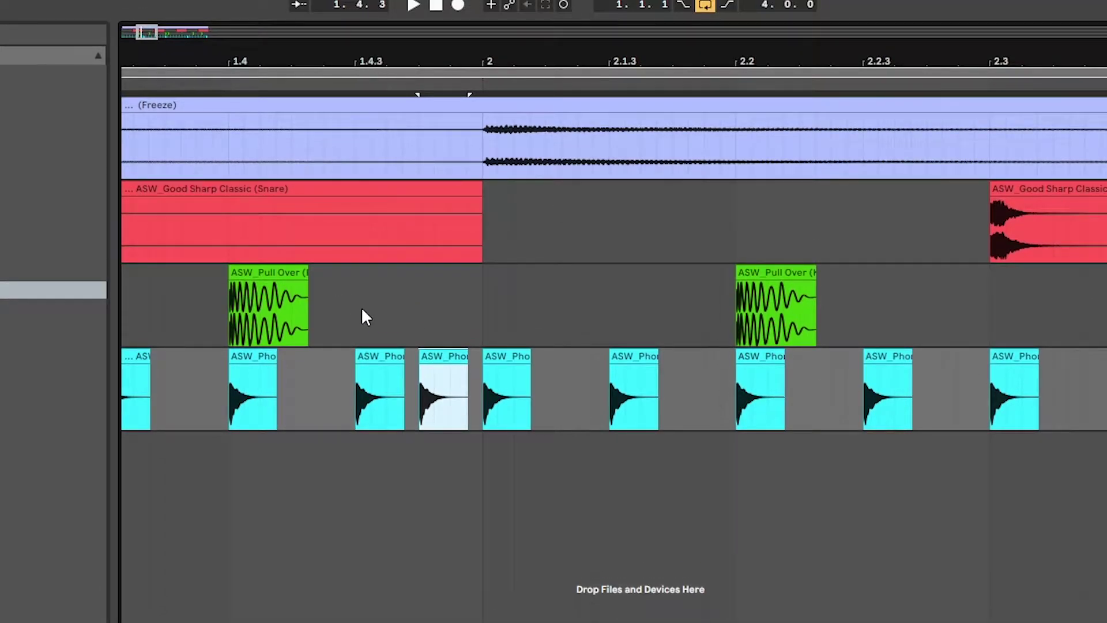
{"action": "left_click", "coordinate": [216, 320]}
{"action": "key", "text": "space"}
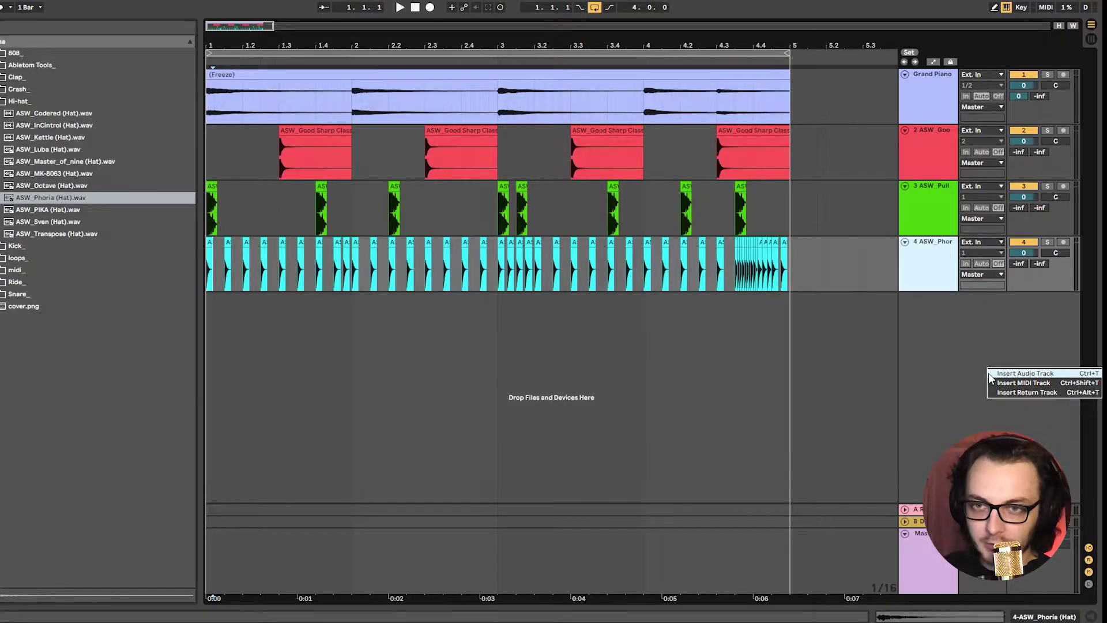
Insert a new MIDI track with a Sampler instrument and load ASW_Phoria (Hat).wav into it.
{"action": "left_click", "coordinate": [1003, 383]}
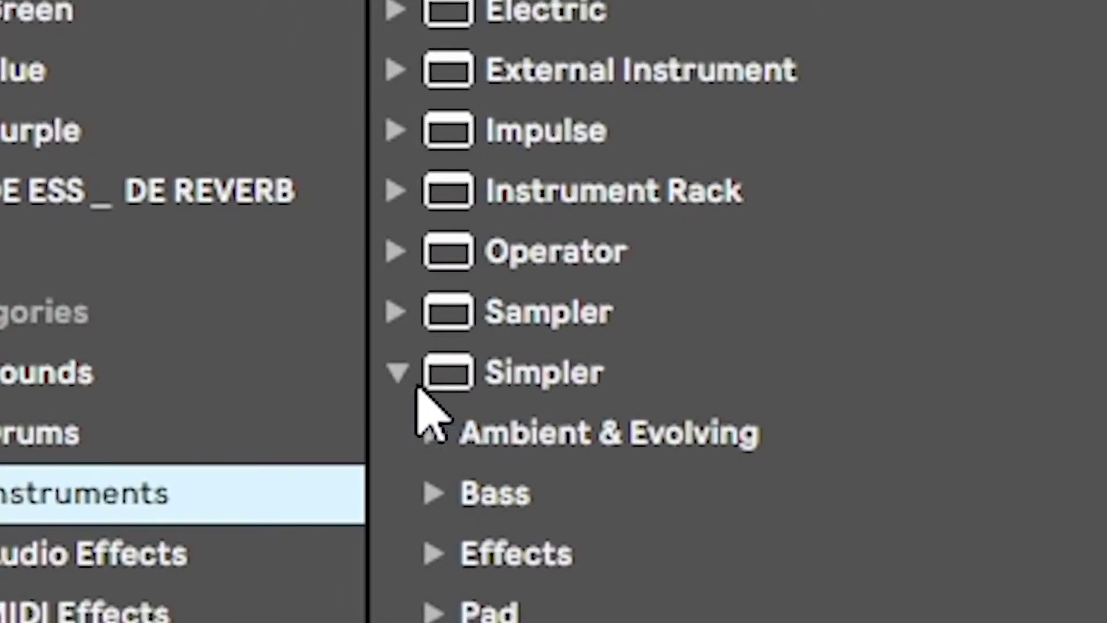
{"action": "left_click", "coordinate": [404, 374]}
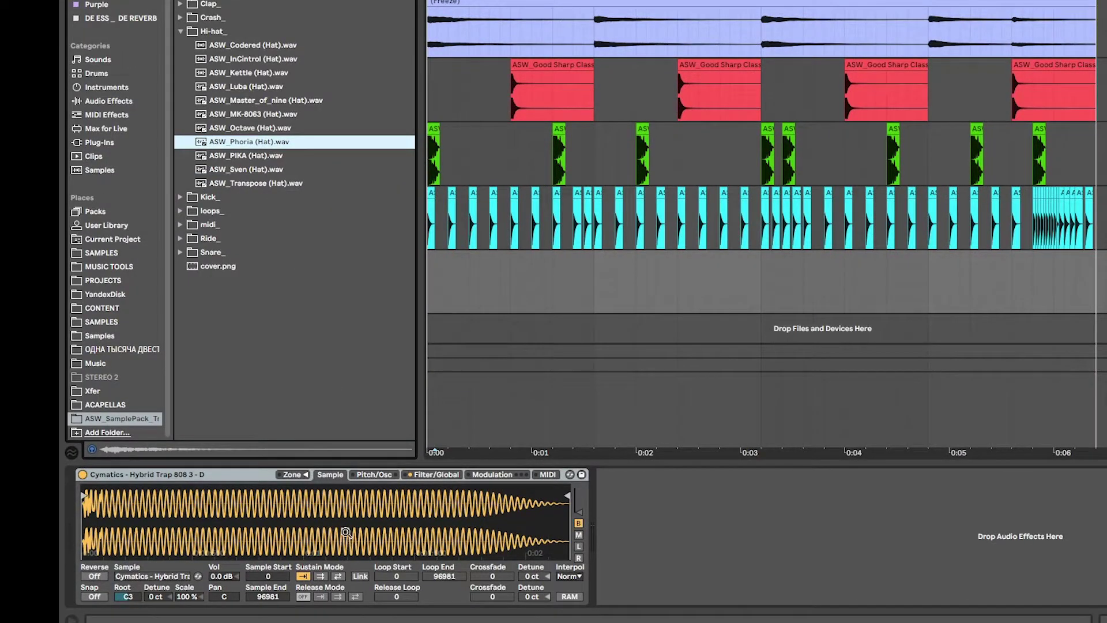
{"action": "left_click_drag", "start_coordinate": [249, 142], "coordinate": [346, 533]}
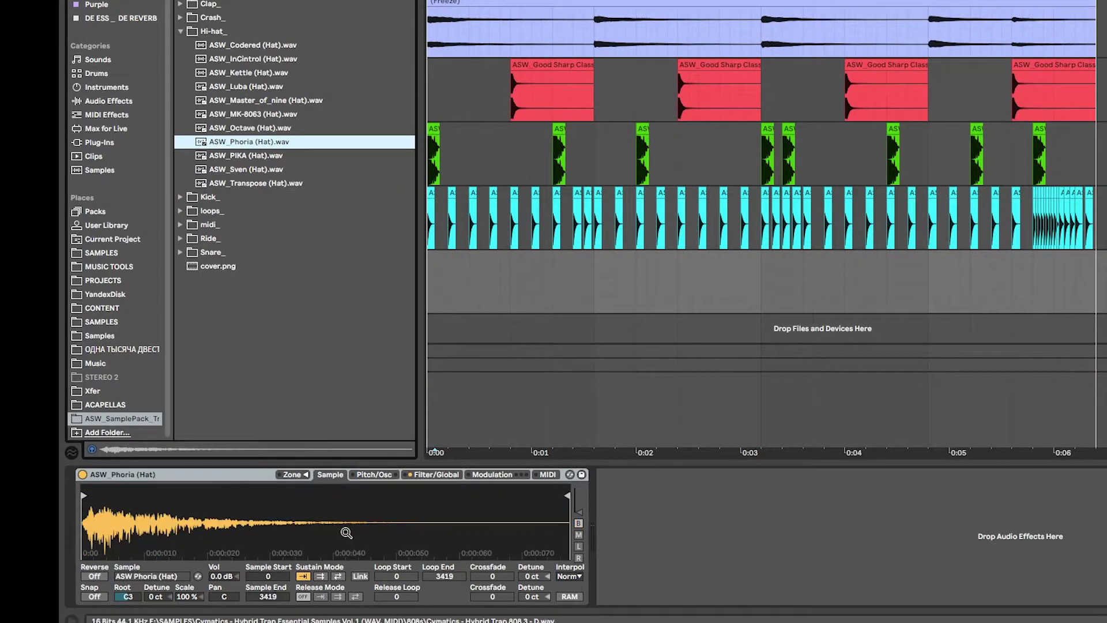
Insert an empty two-bar MIDI clip over bars 1 and 2 of the new Sampler track.
{"action": "left_click_drag", "start_coordinate": [430, 274], "coordinate": [759, 273]}
{"action": "right_click", "coordinate": [729, 272]}
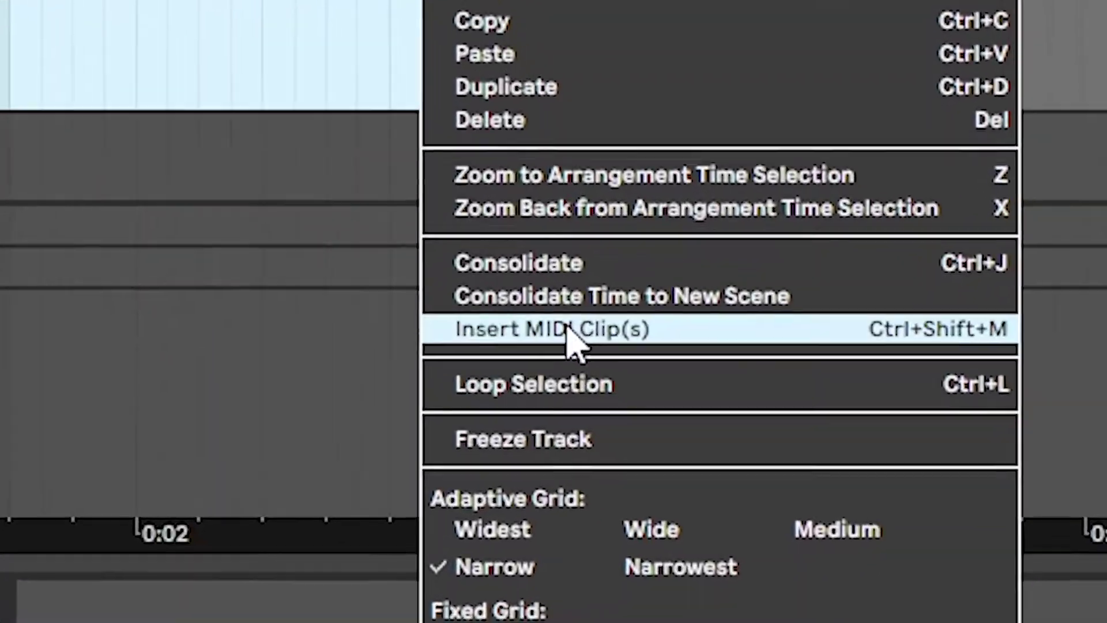
{"action": "left_click", "coordinate": [665, 441]}
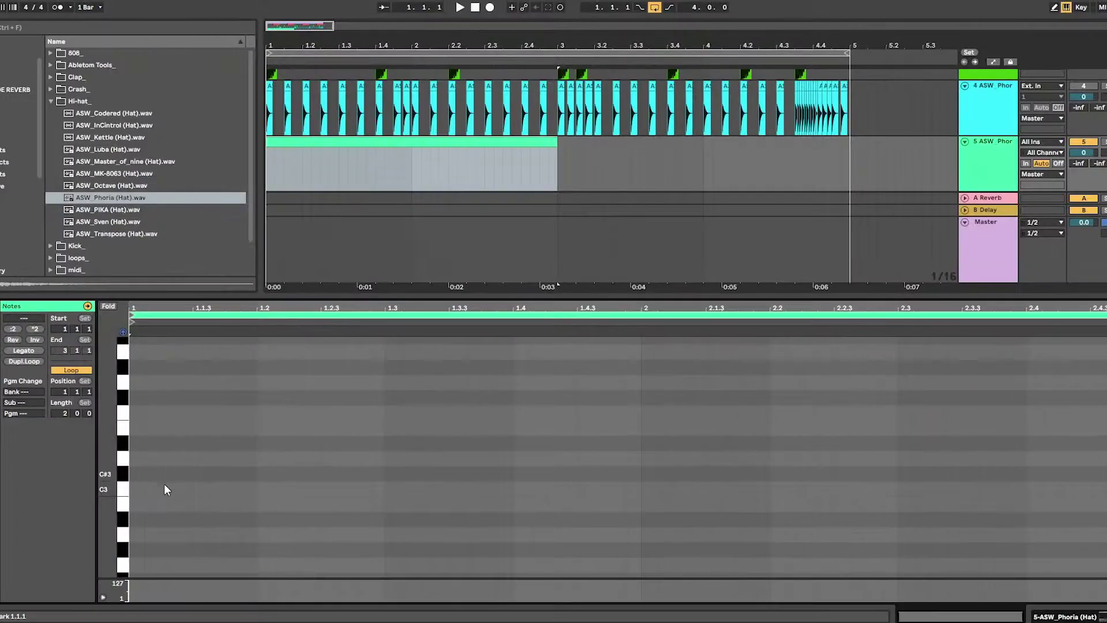
Write C3 hat notes as 1/32 notes on beat 1 followed by 1/16 notes, and raise all their velocities to 127.
{"action": "left_click_drag", "start_coordinate": [137, 490], "coordinate": [232, 489]}
{"action": "left_click_drag", "start_coordinate": [625, 410], "coordinate": [165, 381]}
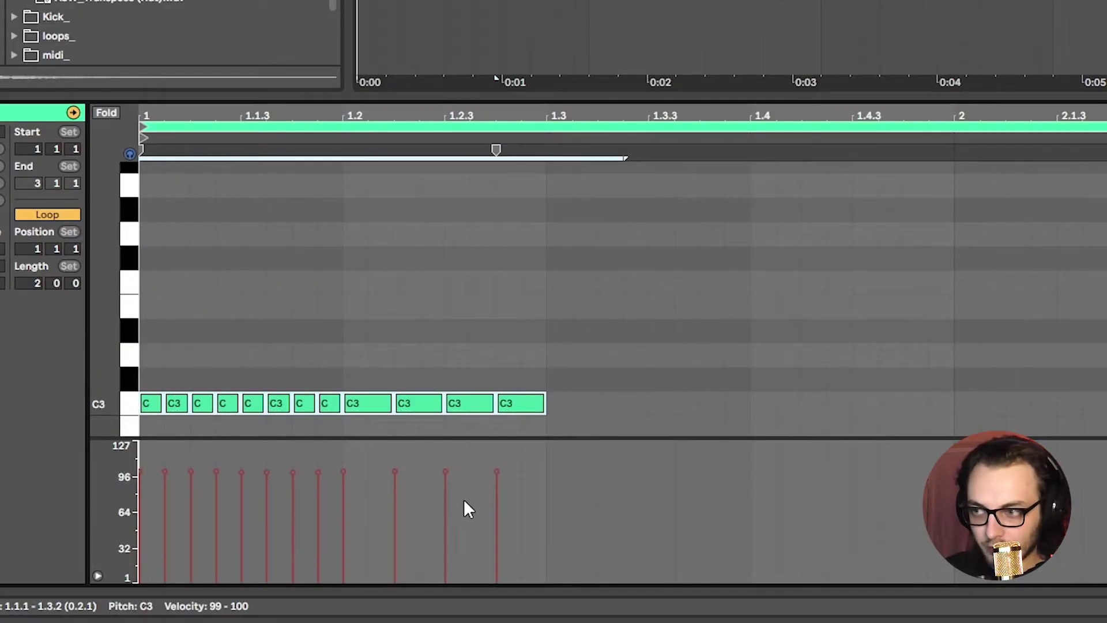
{"action": "left_click_drag", "start_coordinate": [498, 472], "coordinate": [498, 445]}
Transpose the opening 1/32 hat notes up in steps to form a chromatic run descending from G3 to C3.
{"action": "left_click", "coordinate": [150, 402]}
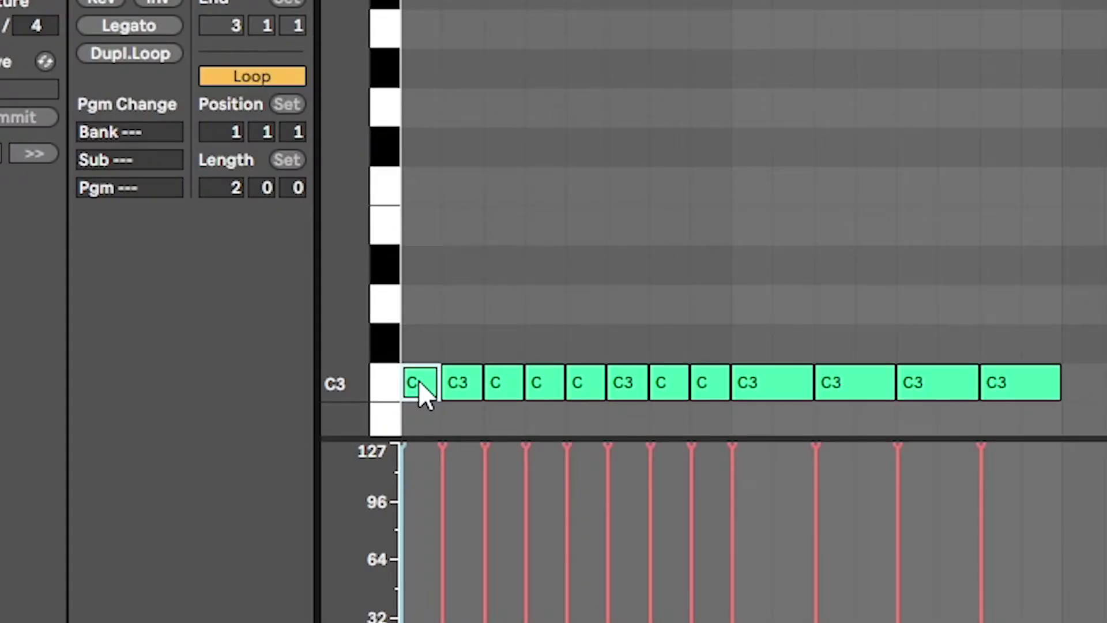
{"action": "key", "text": "Up"}
{"action": "left_click", "coordinate": [173, 404]}
{"action": "left_click_drag", "start_coordinate": [456, 385], "coordinate": [460, 348]}
{"action": "left_click", "coordinate": [421, 339]}
{"action": "key", "text": "Up"}
{"action": "left_click_drag", "start_coordinate": [427, 223], "coordinate": [509, 399]}
{"action": "key", "text": "Up"}
{"action": "left_click_drag", "start_coordinate": [421, 184], "coordinate": [551, 393]}
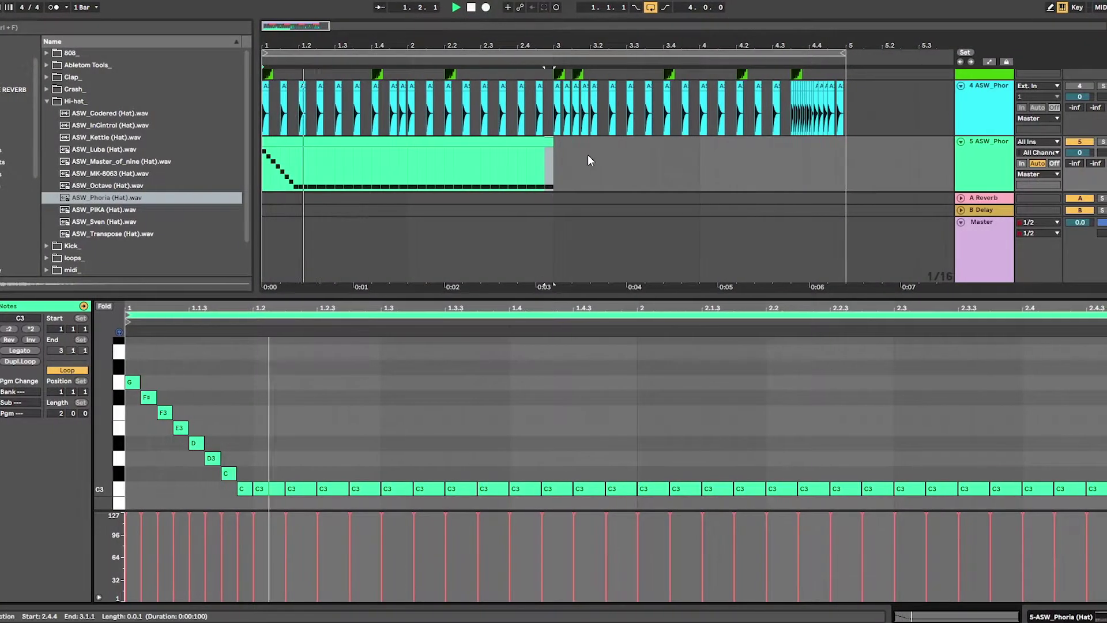
Extend the MIDI hat clip through bar 4 and place loop140hat_FutureBass.wav from the loops folder on a new audio track at bar 1.
{"action": "left_click_drag", "start_coordinate": [552, 142], "coordinate": [845, 164]}
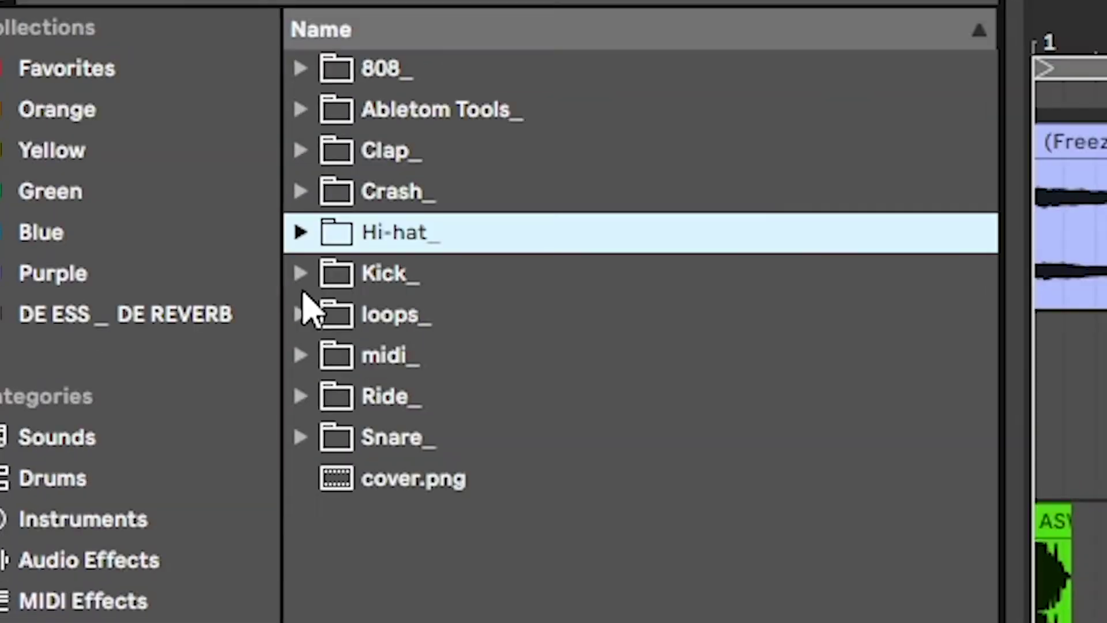
{"action": "left_click", "coordinate": [302, 314]}
{"action": "left_click", "coordinate": [535, 519]}
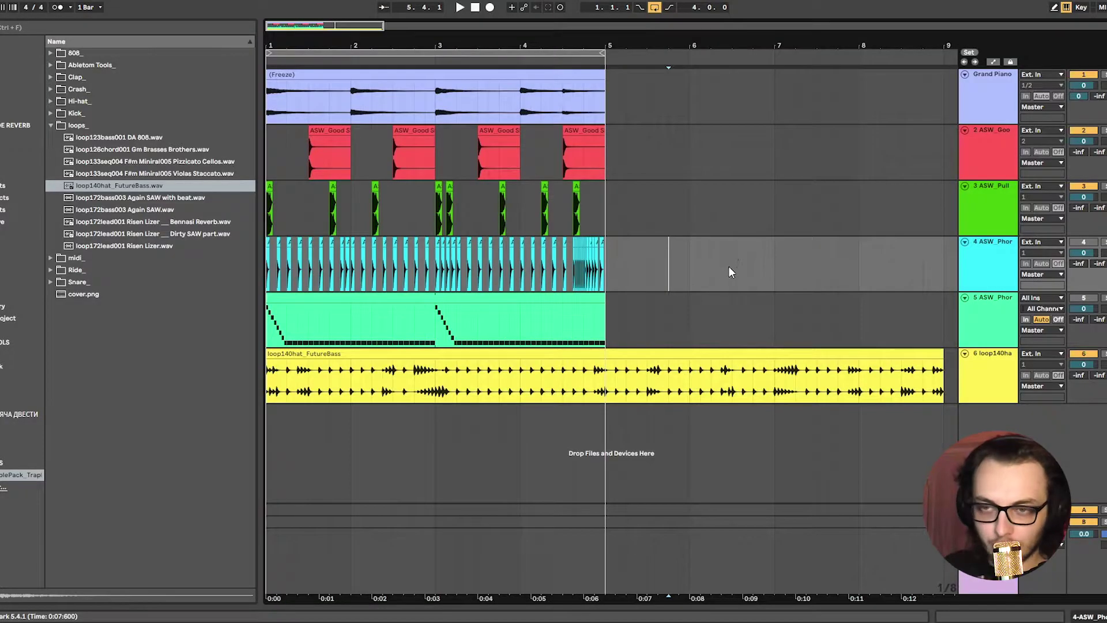
Duplicate bars 1–4 of the piano, snare, kick and audio hat tracks into bars 5–8 and extend the loop to eight bars.
{"action": "left_click_drag", "start_coordinate": [609, 277], "coordinate": [241, 80]}
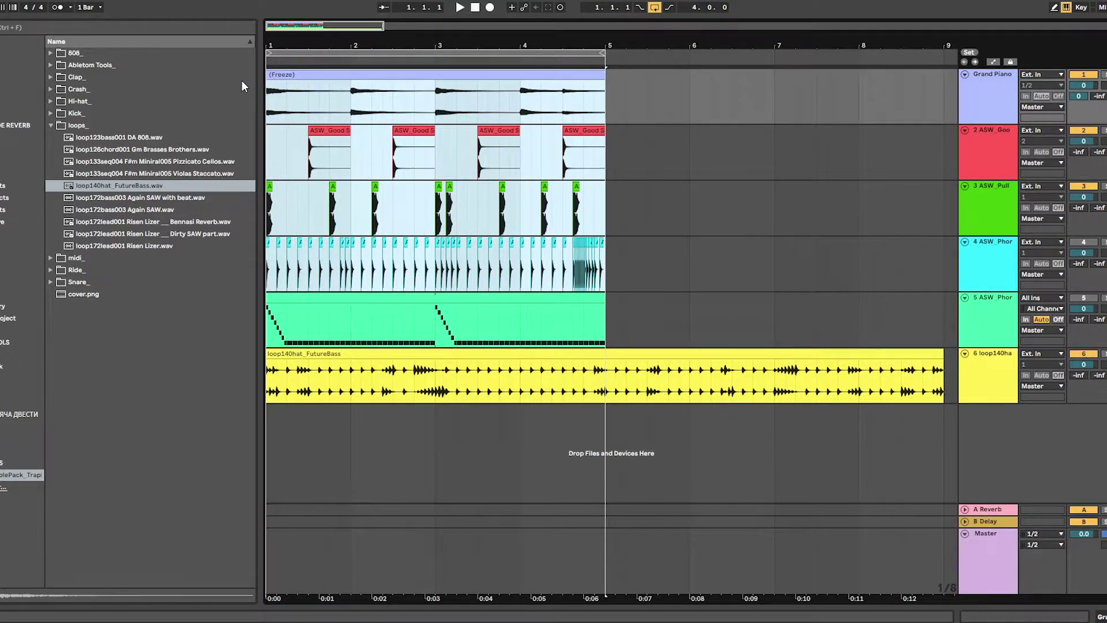
{"action": "key", "text": "ctrl+d"}
{"action": "left_click_drag", "start_coordinate": [611, 38], "coordinate": [587, 53]}
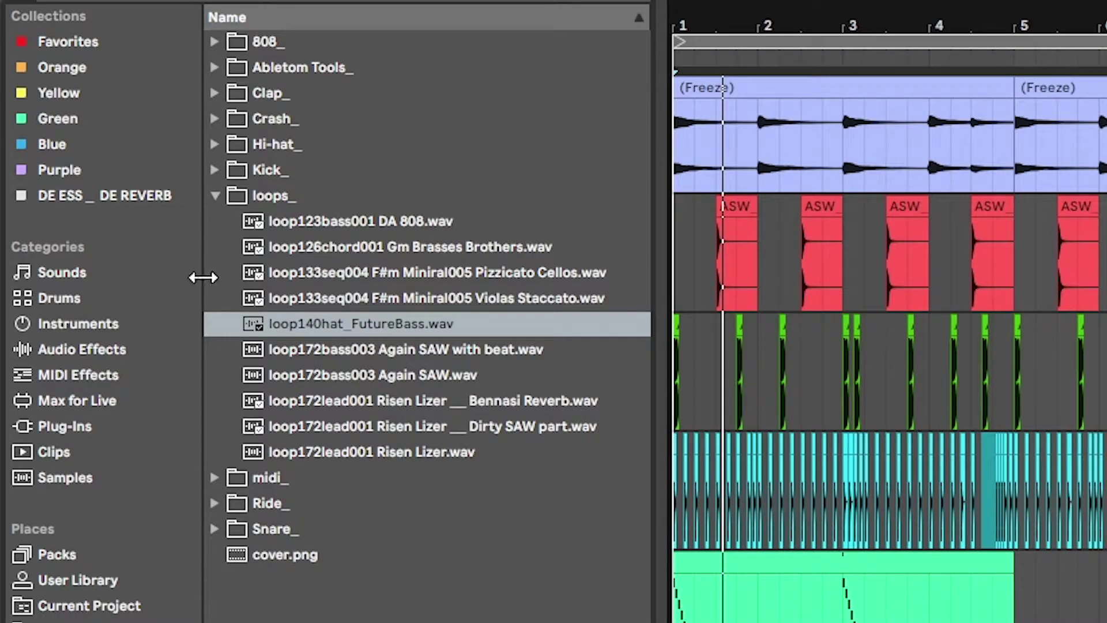
Add a Wavetable instrument on a new track and insert a four-bar MIDI clip at bar 1.
{"action": "left_click", "coordinate": [80, 323]}
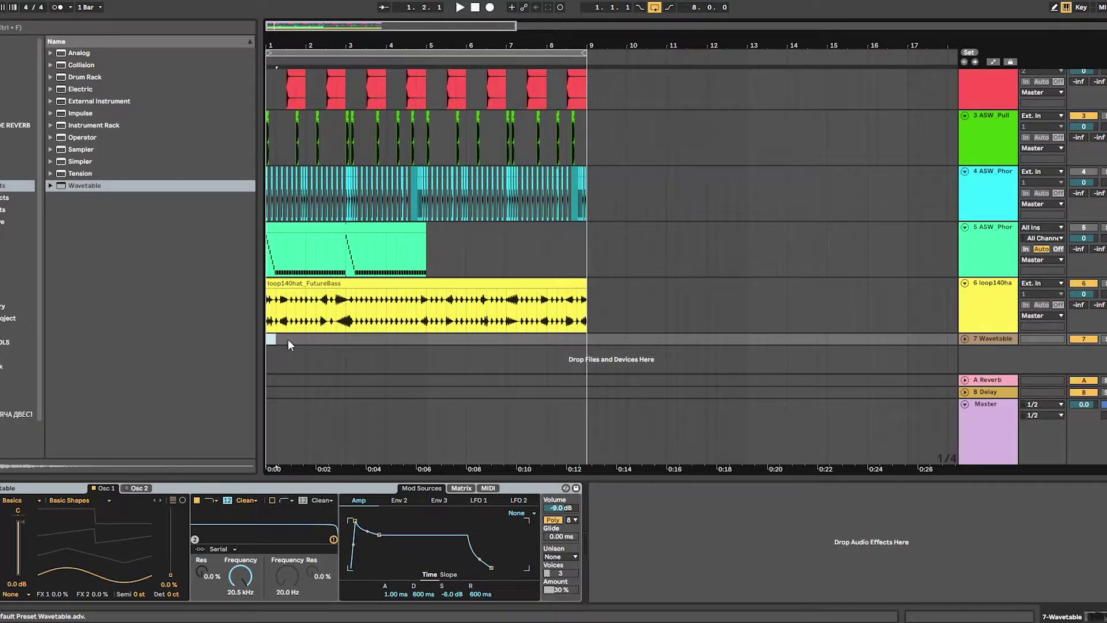
{"action": "right_click", "coordinate": [424, 340]}
{"action": "left_click", "coordinate": [461, 435]}
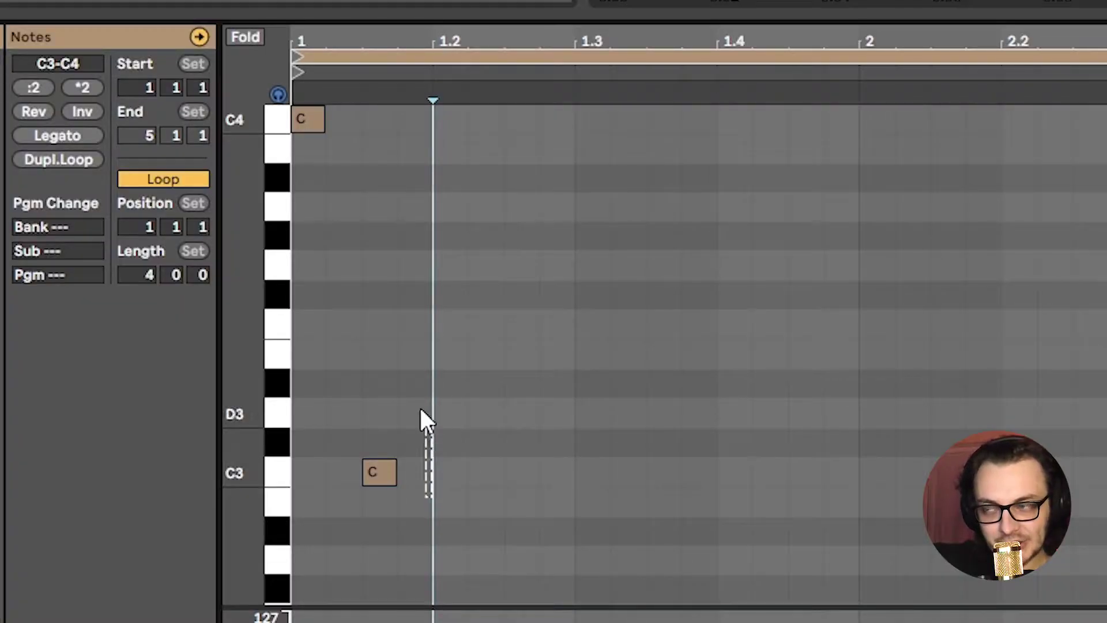
Duplicate the one-beat C4 and C3 note pair repeatedly to fill the four-bar Wavetable clip.
{"action": "left_click_drag", "start_coordinate": [420, 409], "coordinate": [311, 107]}
{"action": "key", "text": "ctrl+d"}
{"action": "key", "text": "ctrl+d"}
{"action": "key", "text": "ctrl+d"}
{"action": "key", "text": "ctrl+d"}
{"action": "key", "text": "ctrl+d"}
{"action": "key", "text": "ctrl+d"}
{"action": "key", "text": "ctrl+d"}
{"action": "key", "text": "ctrl+d"}
{"action": "key", "text": "ctrl+d"}
{"action": "key", "text": "ctrl+d"}
{"action": "key", "text": "ctrl+d"}
{"action": "key", "text": "ctrl+d"}
{"action": "key", "text": "ctrl+d"}
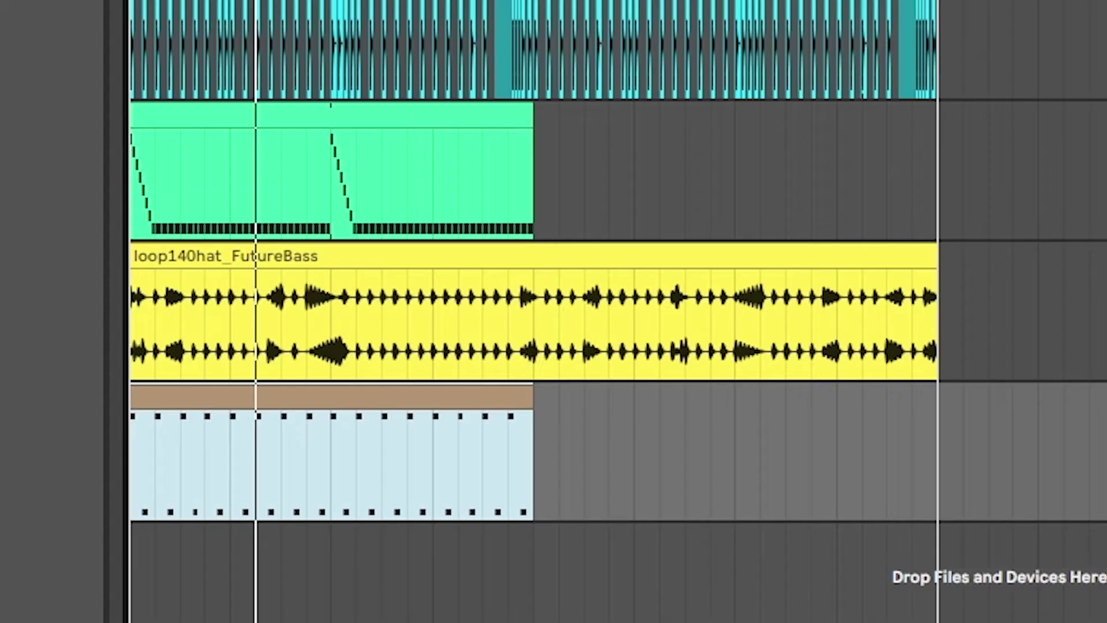
Extend the Wavetable MIDI clip from the end of bar 4 through bar 8.
{"action": "left_click_drag", "start_coordinate": [810, 190], "coordinate": [1066, 209]}
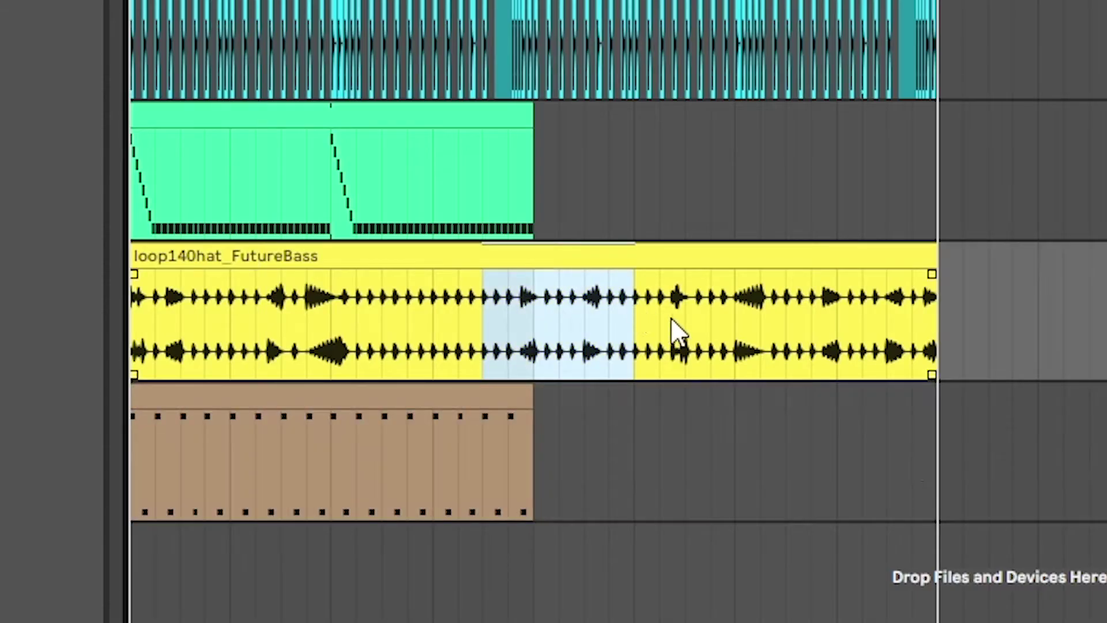
{"action": "left_click_drag", "start_coordinate": [461, 453], "coordinate": [355, 404]}
{"action": "left_click", "coordinate": [421, 403]}
{"action": "double_click", "coordinate": [455, 476]}
{"action": "left_click", "coordinate": [482, 405]}
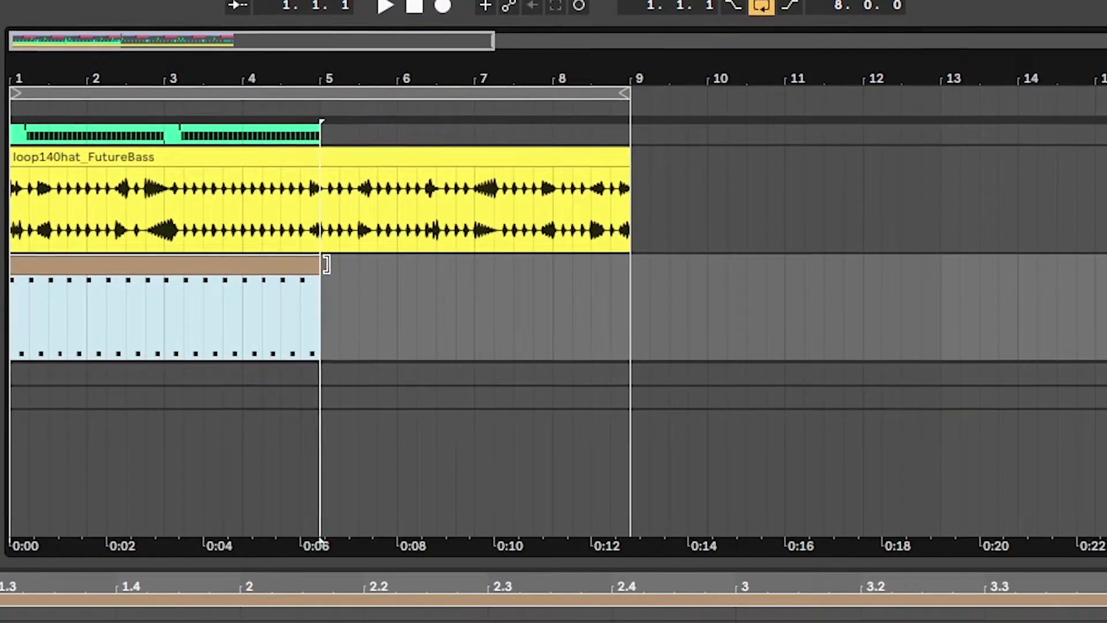
{"action": "left_click_drag", "start_coordinate": [323, 265], "coordinate": [631, 264]}
{"action": "left_click_drag", "start_coordinate": [697, 79], "coordinate": [697, 28]}
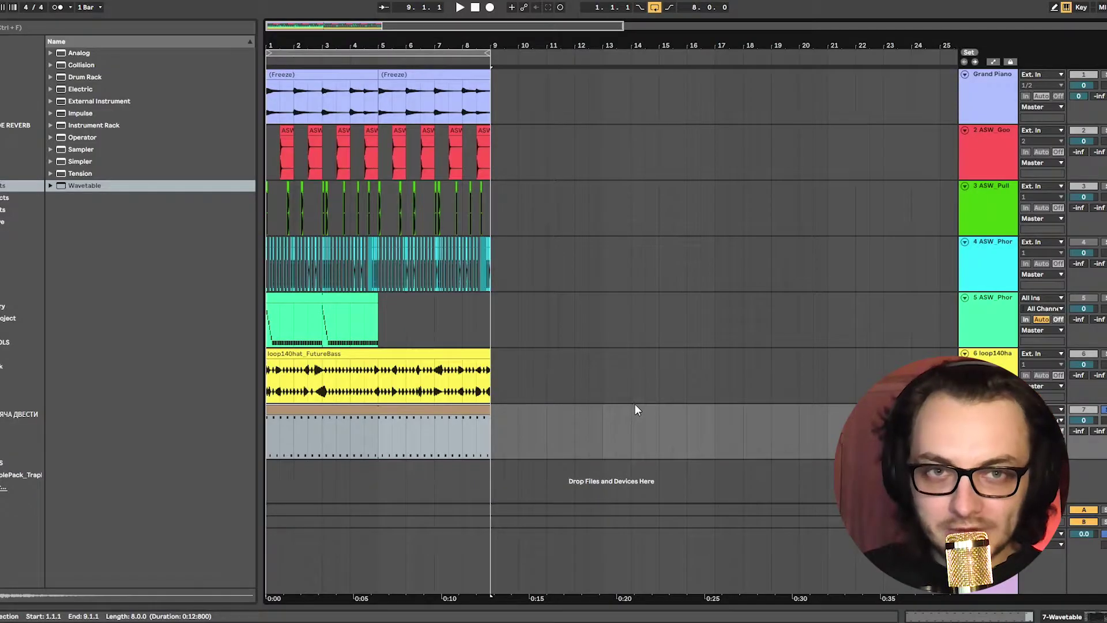
Show the automation lane for the Wavetable's Filter 1 Frequency in the arrangement.
{"action": "left_click", "coordinate": [1048, 612]}
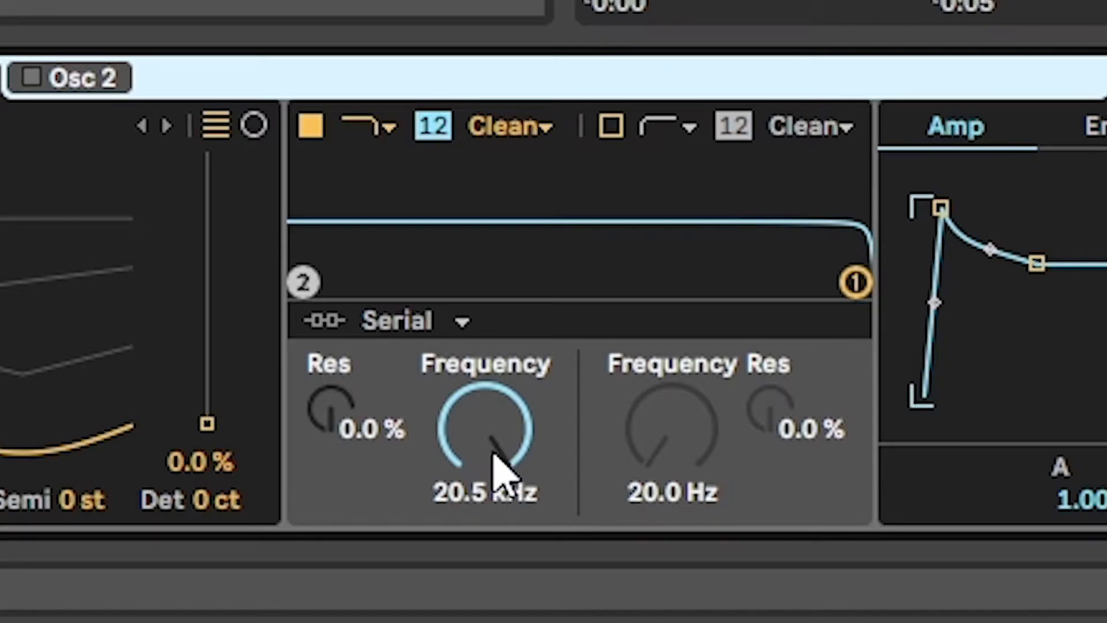
{"action": "right_click", "coordinate": [507, 461]}
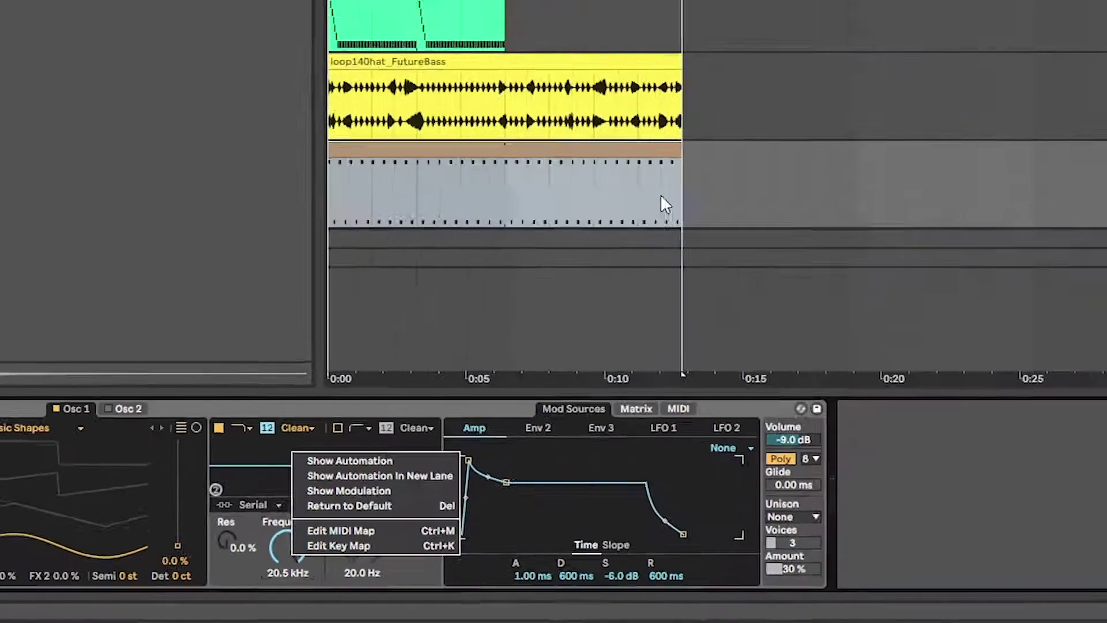
{"action": "left_click", "coordinate": [542, 322]}
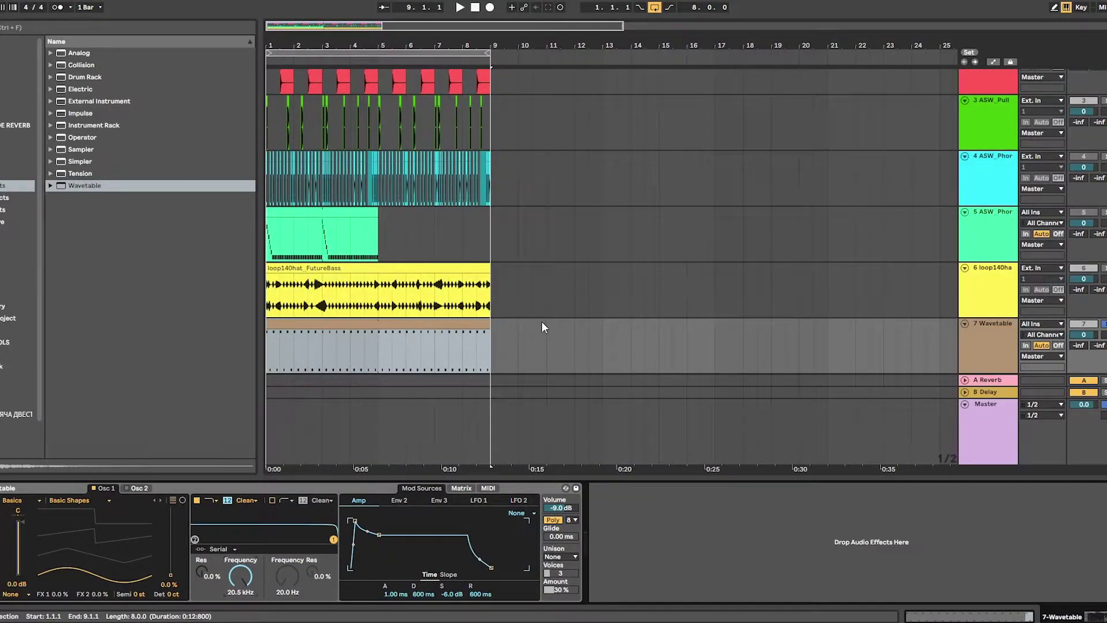
{"action": "scroll", "coordinate": [542, 323], "scroll_direction": "down", "scroll_amount": 2}
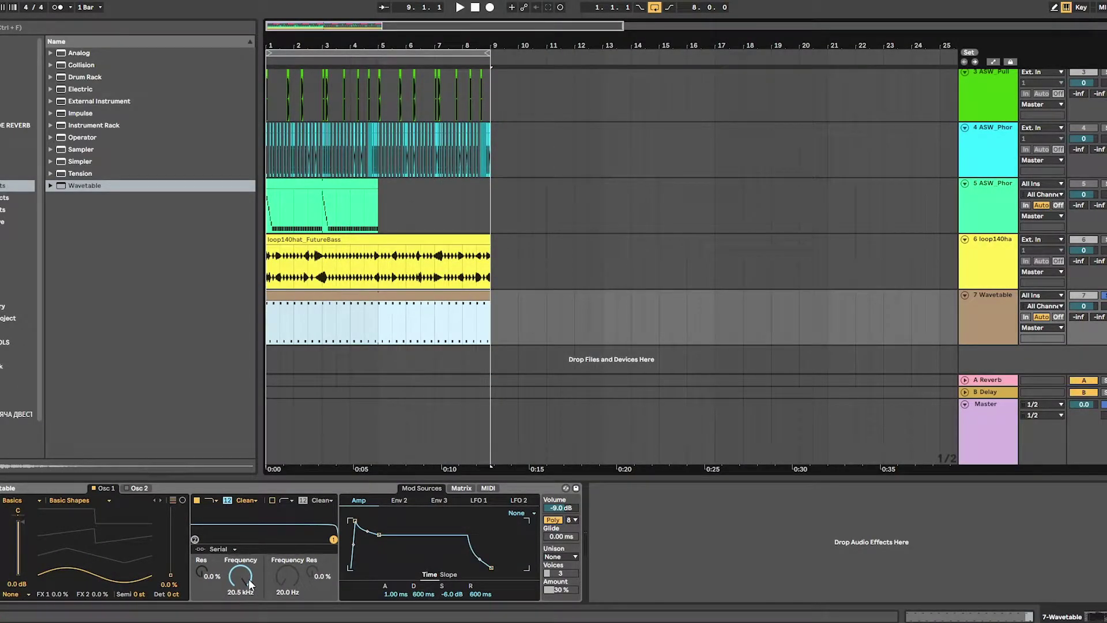
{"action": "right_click", "coordinate": [245, 579]}
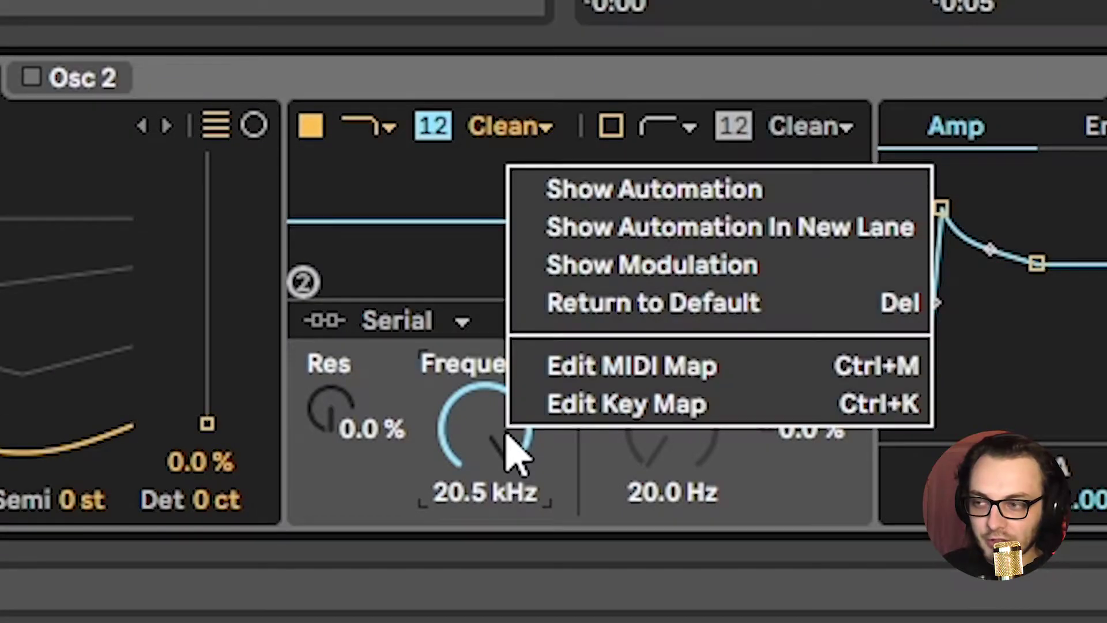
{"action": "left_click", "coordinate": [728, 190]}
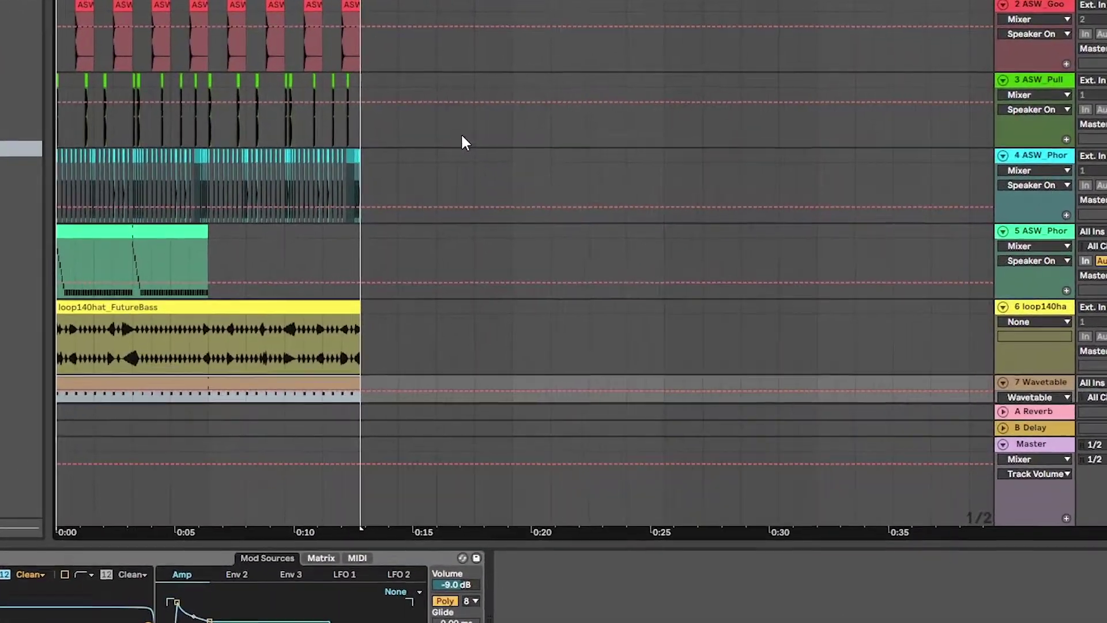
{"action": "scroll", "coordinate": [463, 139], "scroll_direction": "up", "scroll_amount": 2}
{"action": "scroll", "coordinate": [416, 130], "scroll_direction": "down", "scroll_amount": 5}
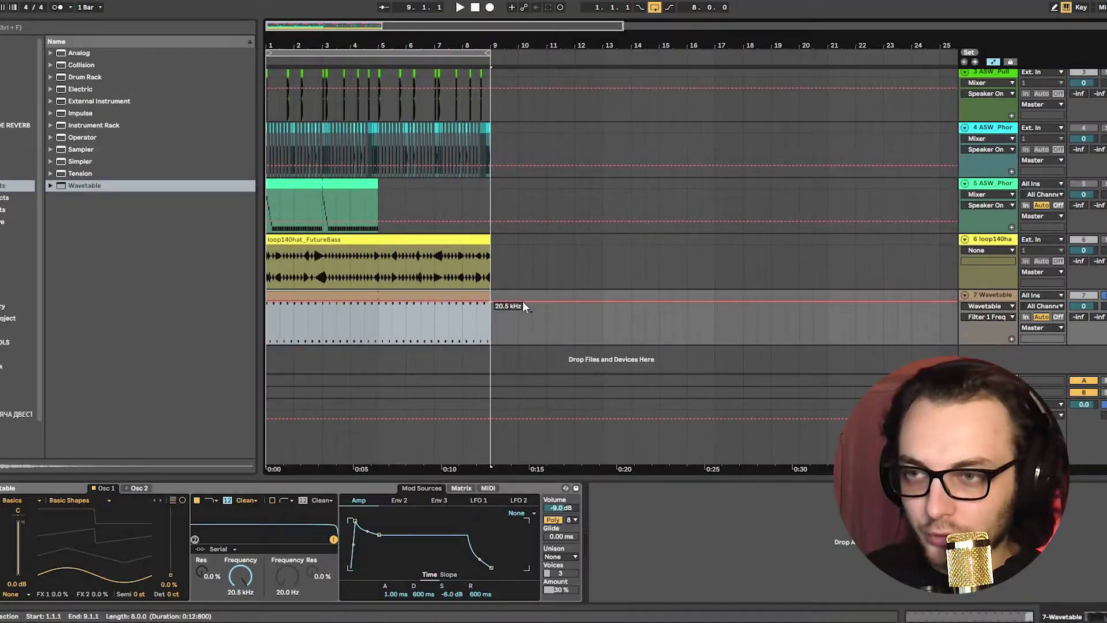
{"action": "mouse_move", "coordinate": [240, 575]}
{"action": "left_mouse_down"}
{"action": "mouse_move", "coordinate": [240, 588]}
{"action": "mouse_move", "coordinate": [240, 565]}
{"action": "left_mouse_up"}
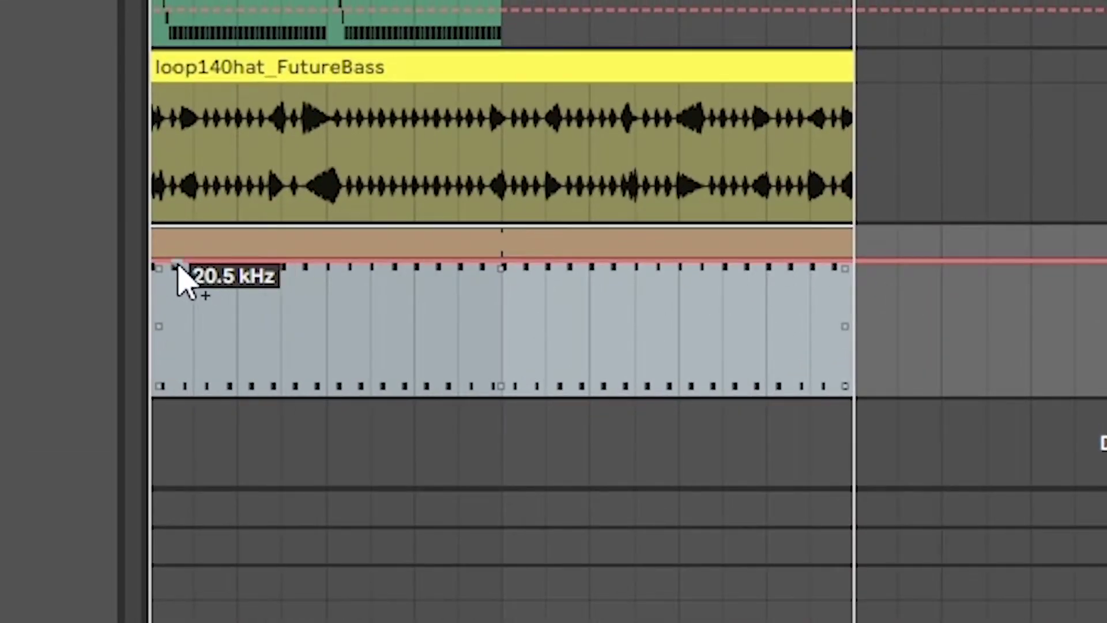
Draw zigzag Filter 1 Frequency automation that dips at bars 3 and 7, peaks at bar 5 and rises to 20.5 kHz at bar 9.
{"action": "left_click_drag", "start_coordinate": [329, 233], "coordinate": [350, 294]}
{"action": "left_click_drag", "start_coordinate": [458, 323], "coordinate": [501, 284]}
{"action": "left_click_drag", "start_coordinate": [677, 284], "coordinate": [680, 330]}
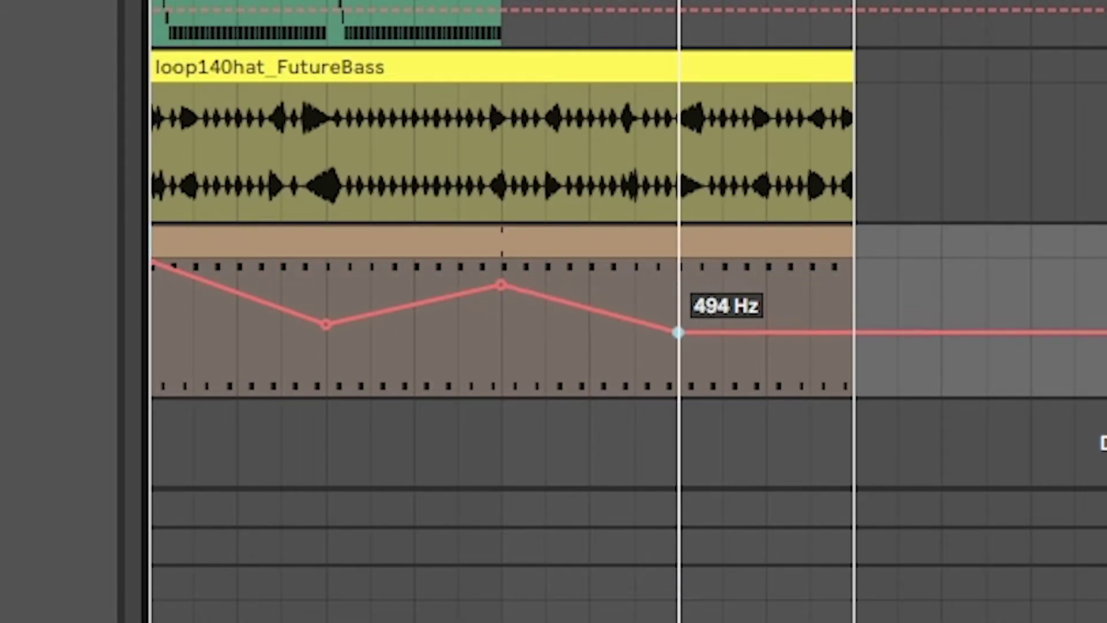
{"action": "left_click_drag", "start_coordinate": [853, 329], "coordinate": [853, 265]}
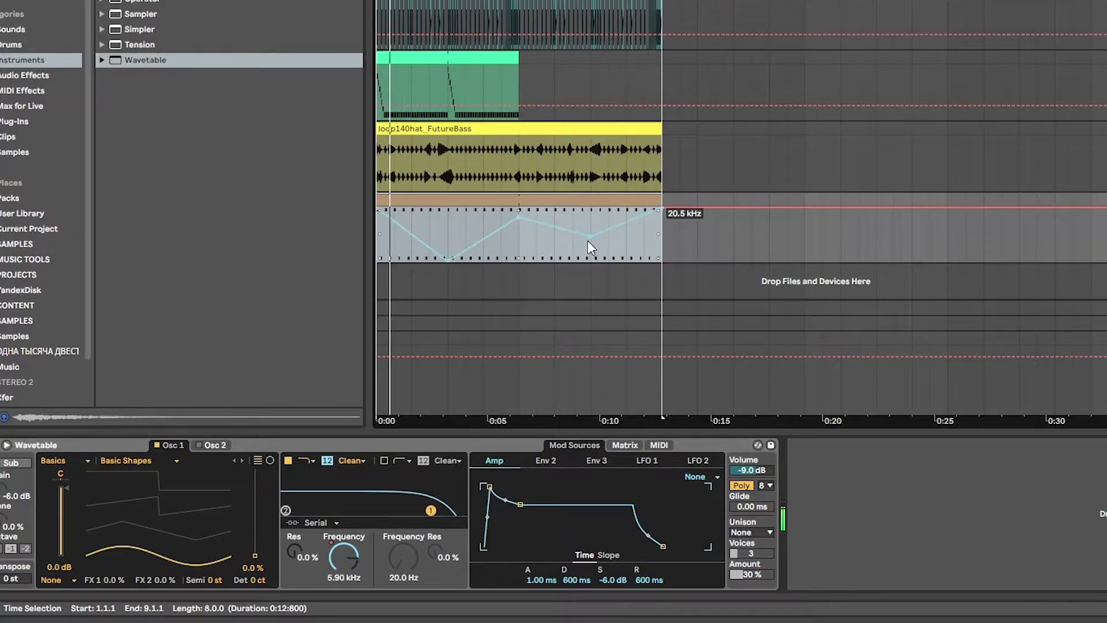
{"action": "left_click_drag", "start_coordinate": [589, 237], "coordinate": [588, 262]}
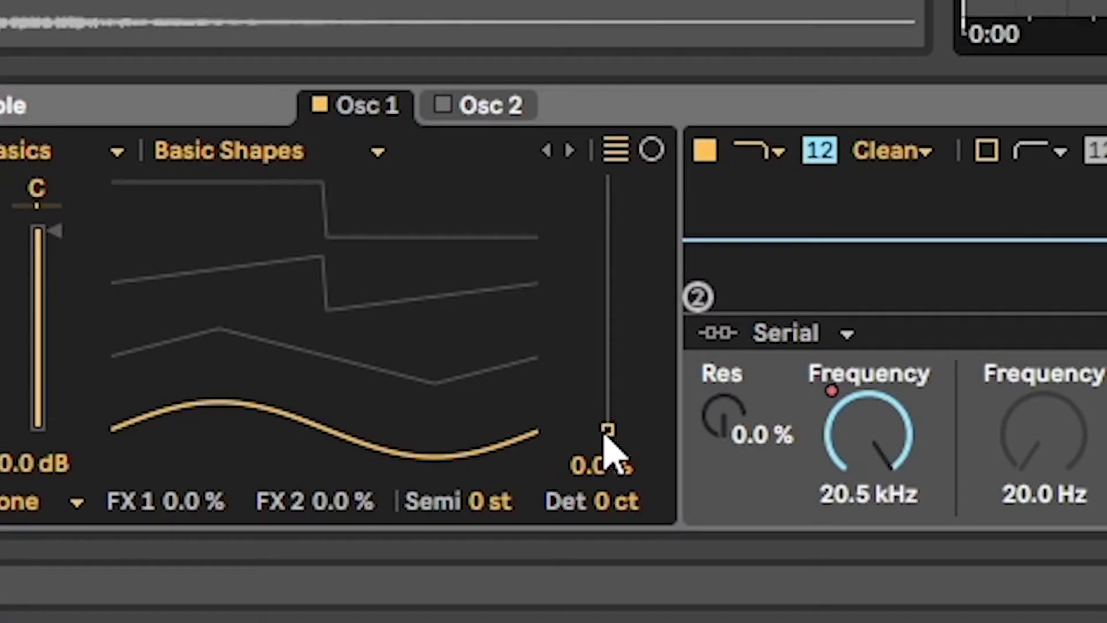
Show the Wavetable's Osc 1 wave position automation in a new lane and make that lane taller.
{"action": "right_click", "coordinate": [609, 442]}
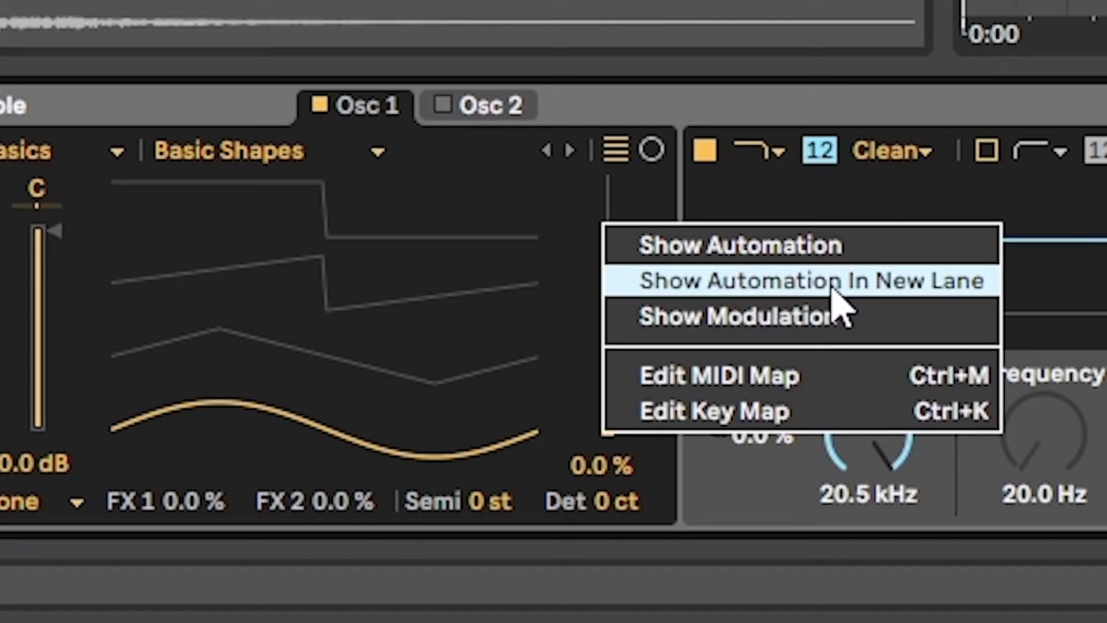
{"action": "left_click", "coordinate": [666, 287]}
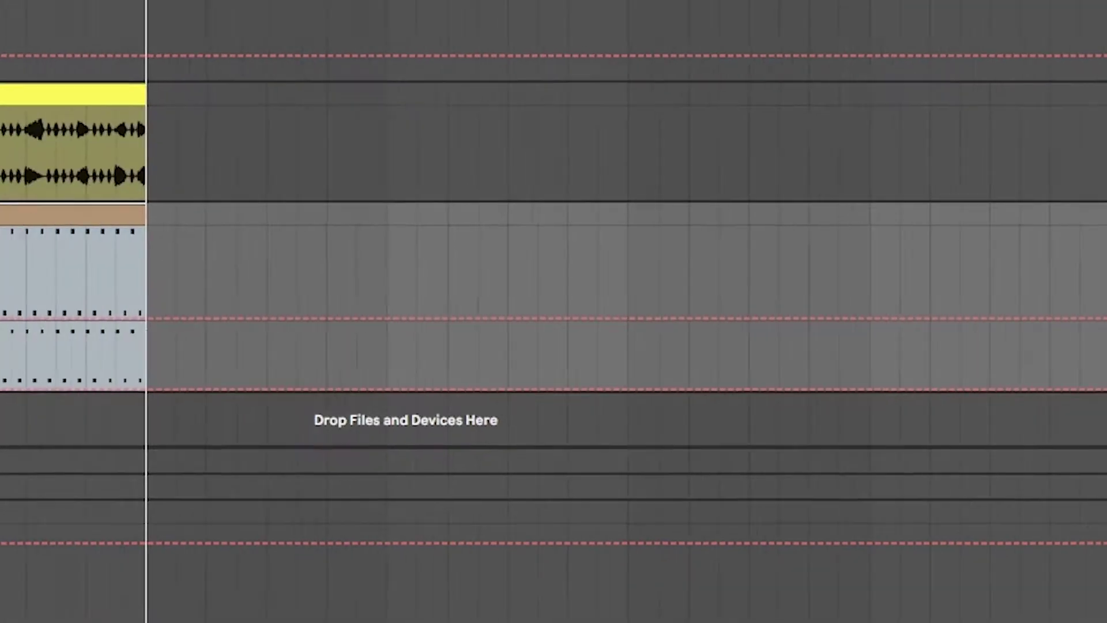
{"action": "left_click_drag", "start_coordinate": [867, 407], "coordinate": [866, 464]}
{"action": "scroll", "coordinate": [867, 456], "scroll_direction": "down", "scroll_amount": 2}
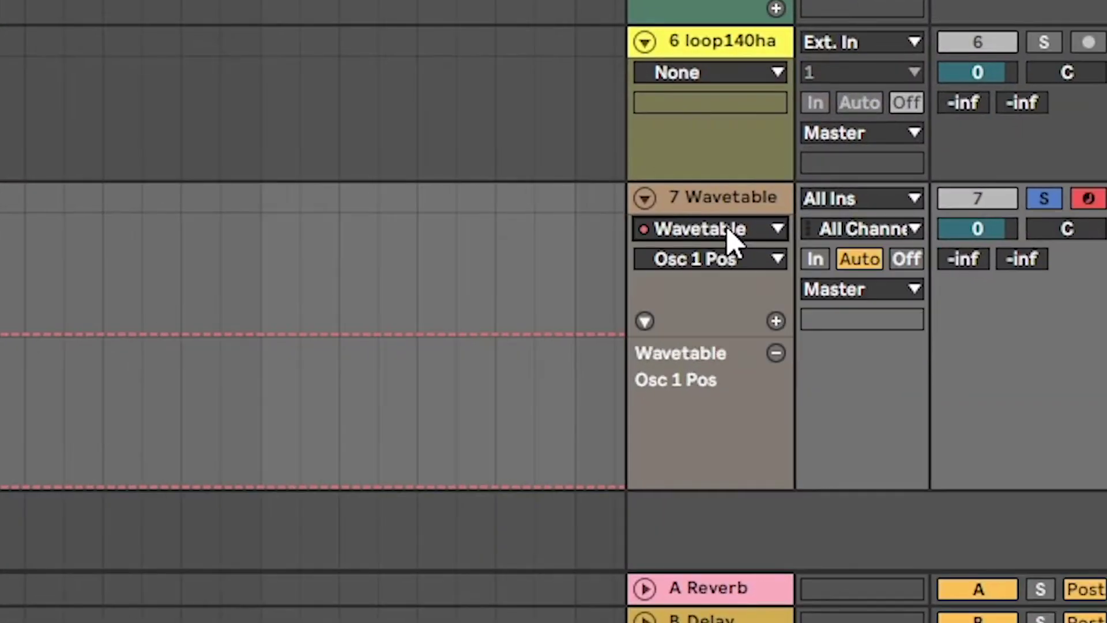
Switch the Wavetable track's main automation lane back to Filter 1 Frequency.
{"action": "left_click", "coordinate": [727, 263]}
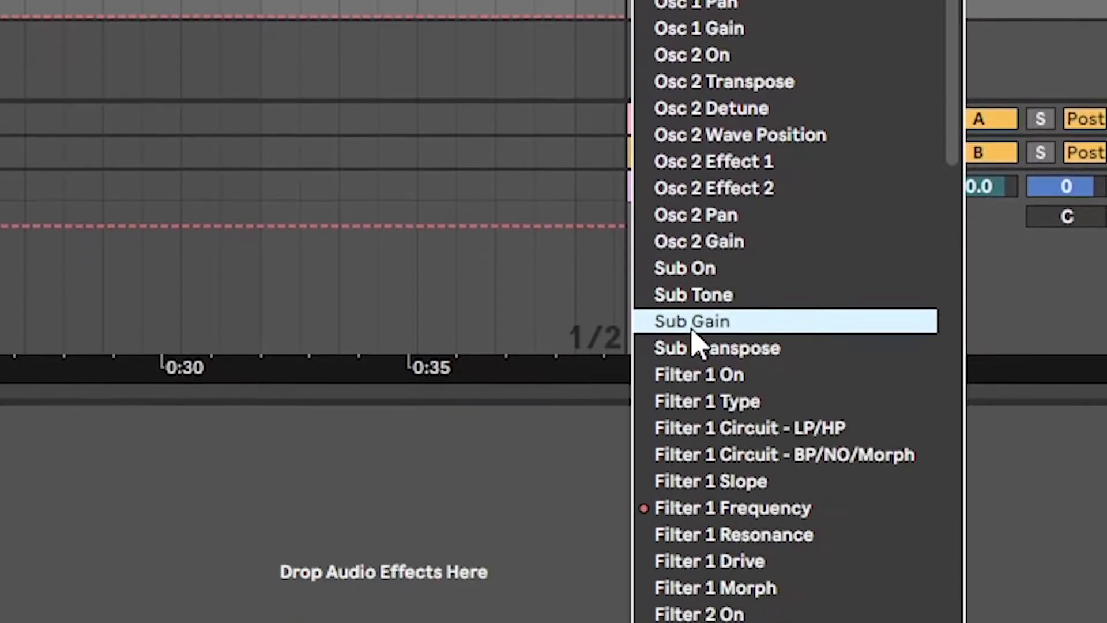
{"action": "scroll", "coordinate": [698, 326], "scroll_direction": "down", "scroll_amount": 4}
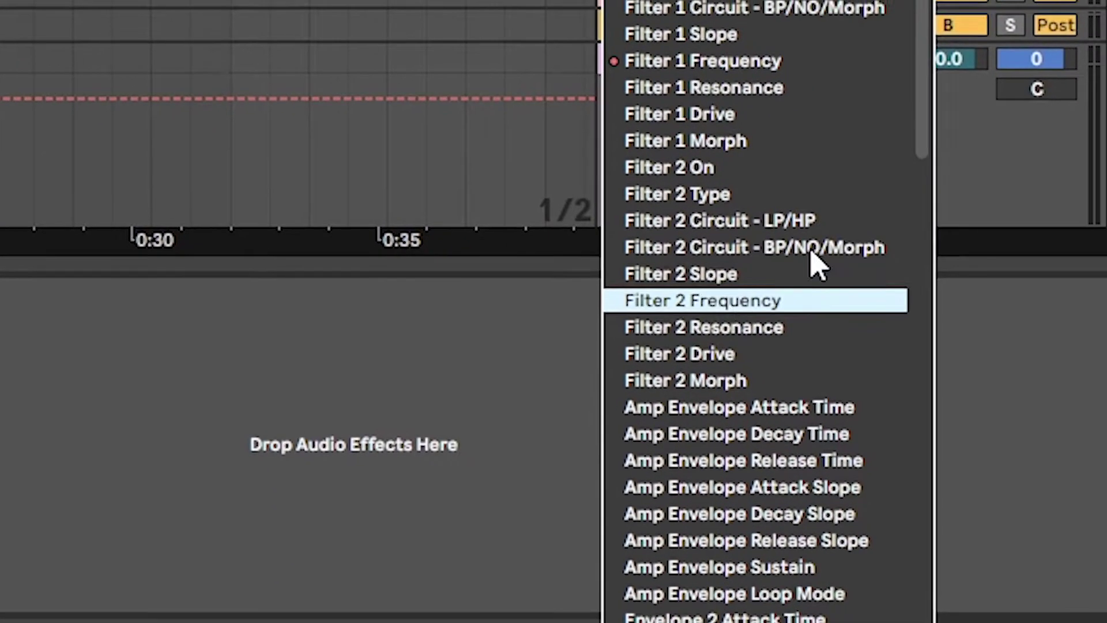
{"action": "left_click_drag", "start_coordinate": [895, 17], "coordinate": [923, 179]}
{"action": "left_click", "coordinate": [773, 279]}
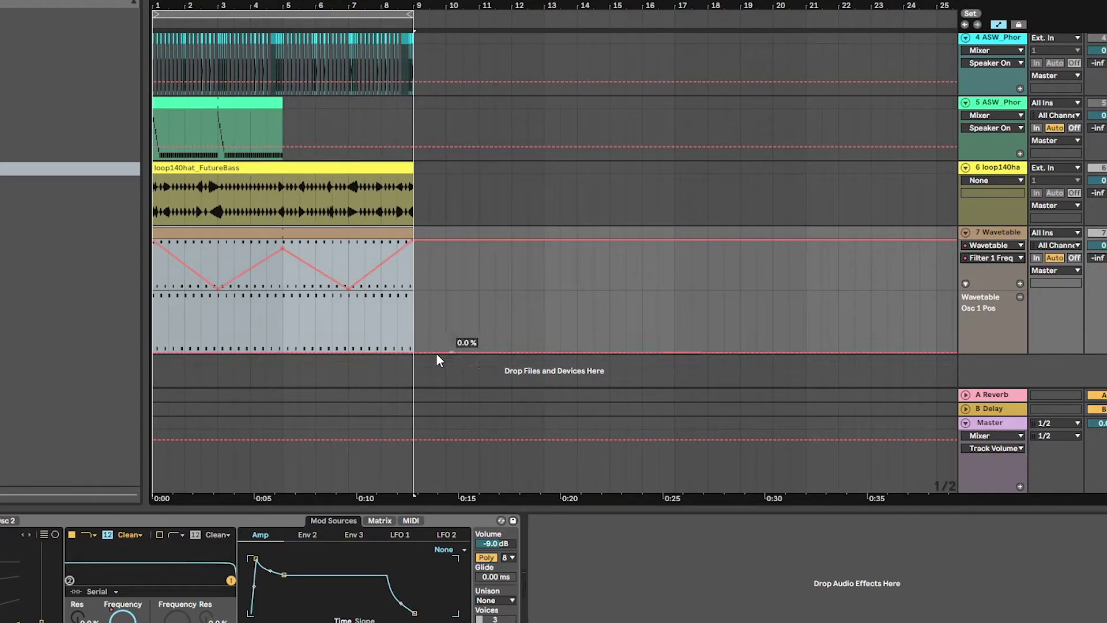
Draw Osc 1 position automation rising from bar 1 to 80% at bar 9, play it, and reshape it with peaks and dips.
{"action": "left_click", "coordinate": [415, 351]}
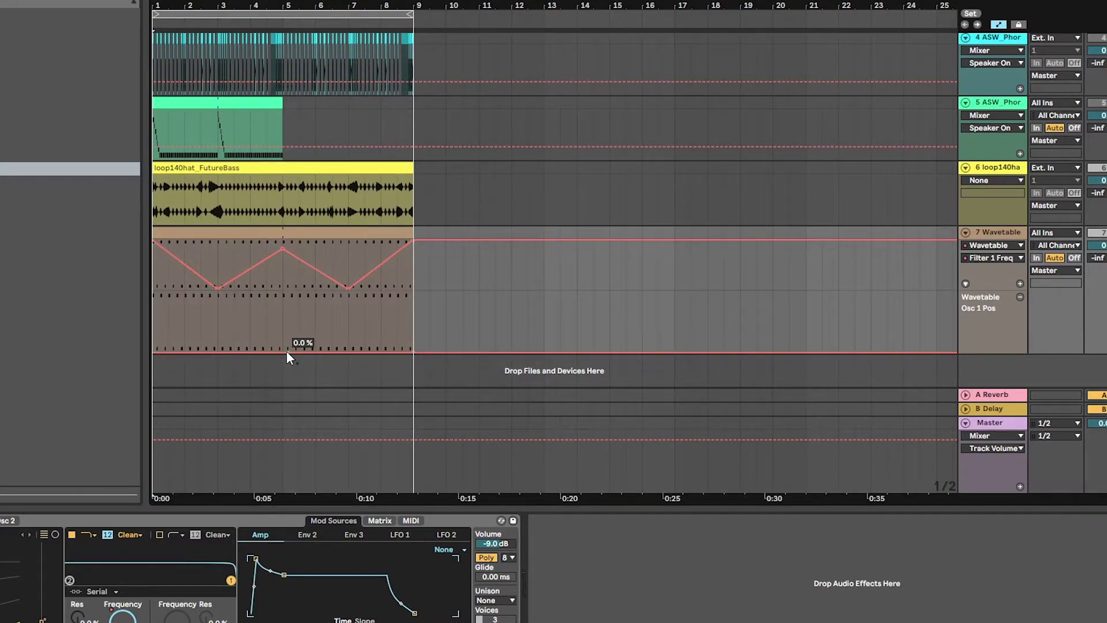
{"action": "left_click_drag", "start_coordinate": [285, 351], "coordinate": [283, 332]}
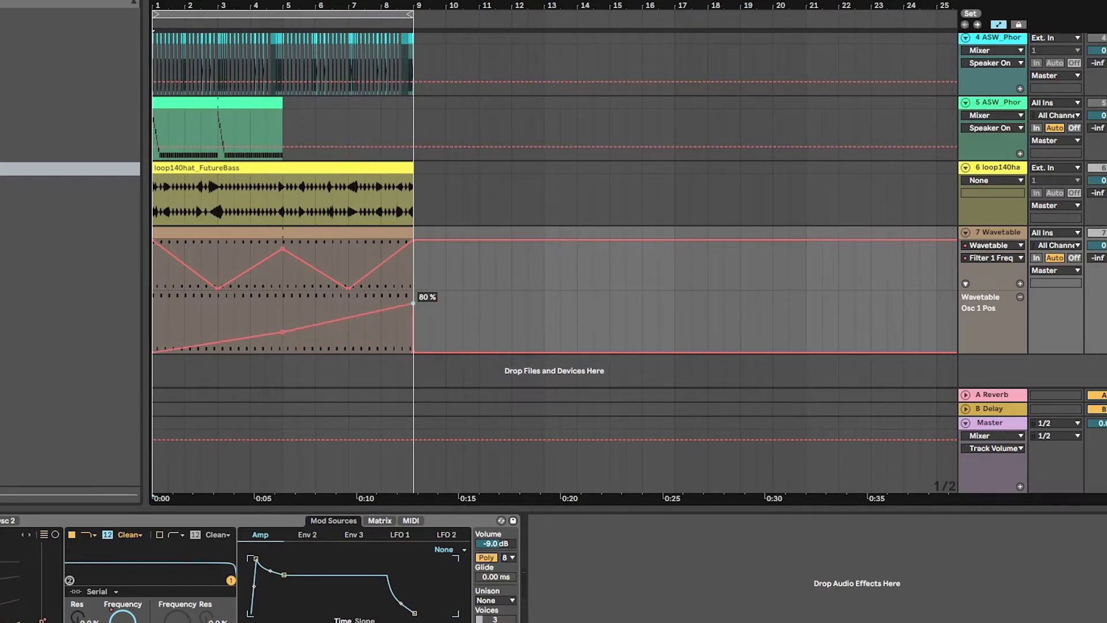
{"action": "key", "text": "space"}
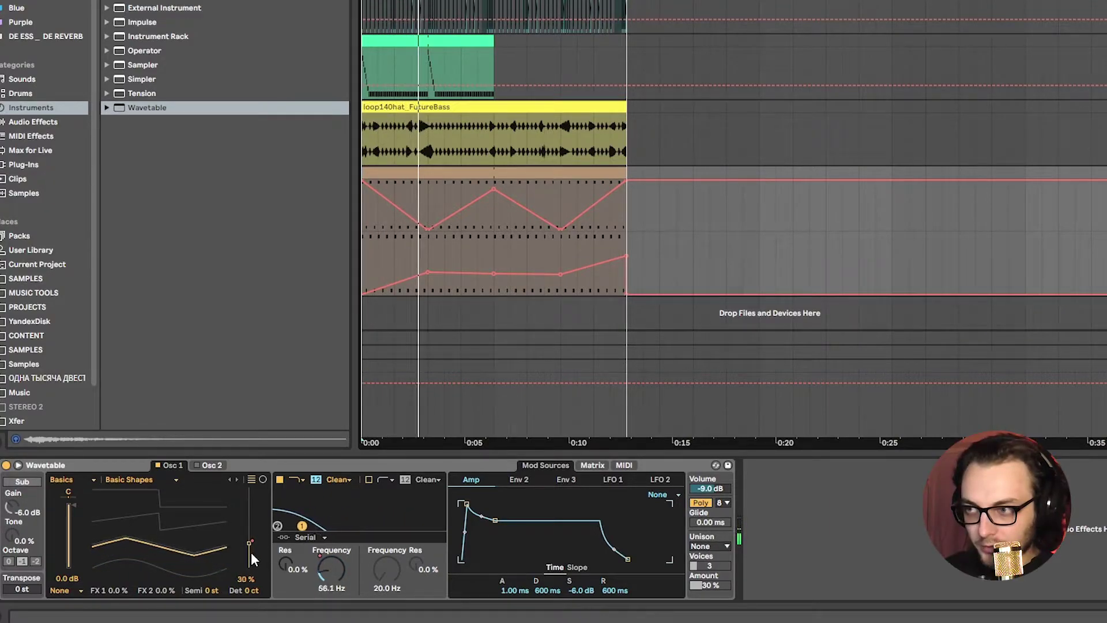
{"action": "left_click_drag", "start_coordinate": [460, 276], "coordinate": [526, 235]}
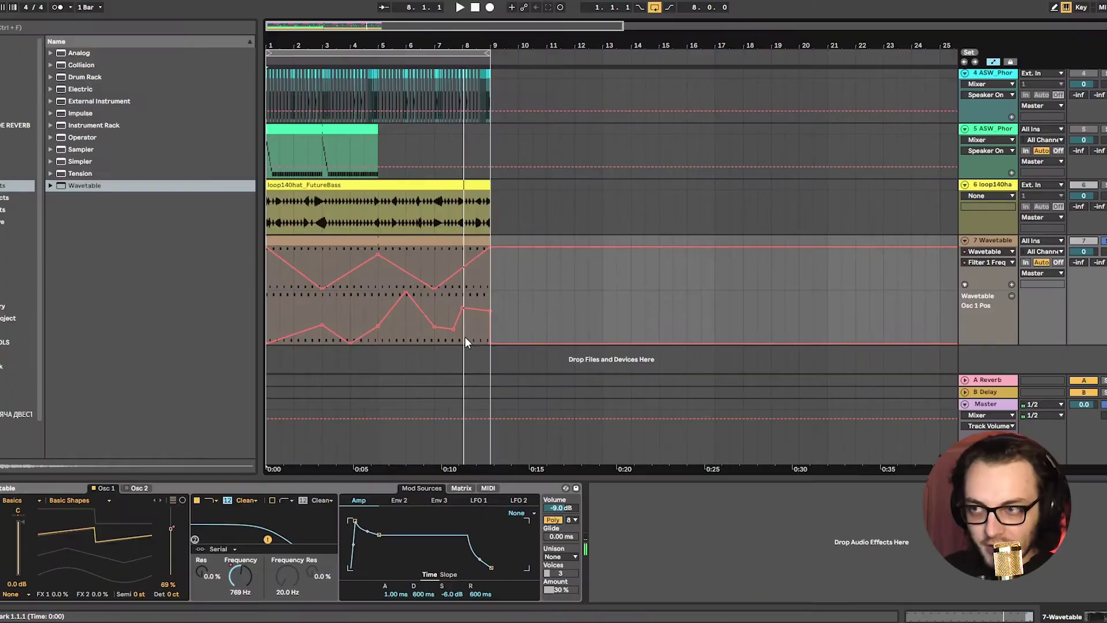
Insert a sine shape into the Osc 1 position automation over bar 8 only.
{"action": "left_click_drag", "start_coordinate": [464, 334], "coordinate": [493, 309]}
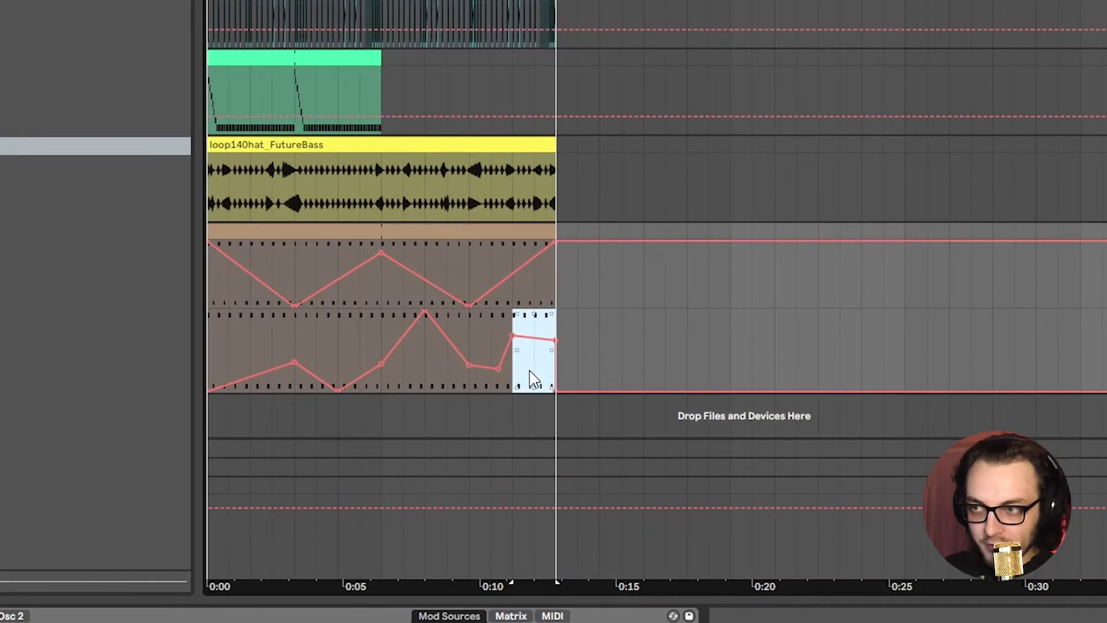
{"action": "right_click", "coordinate": [481, 324]}
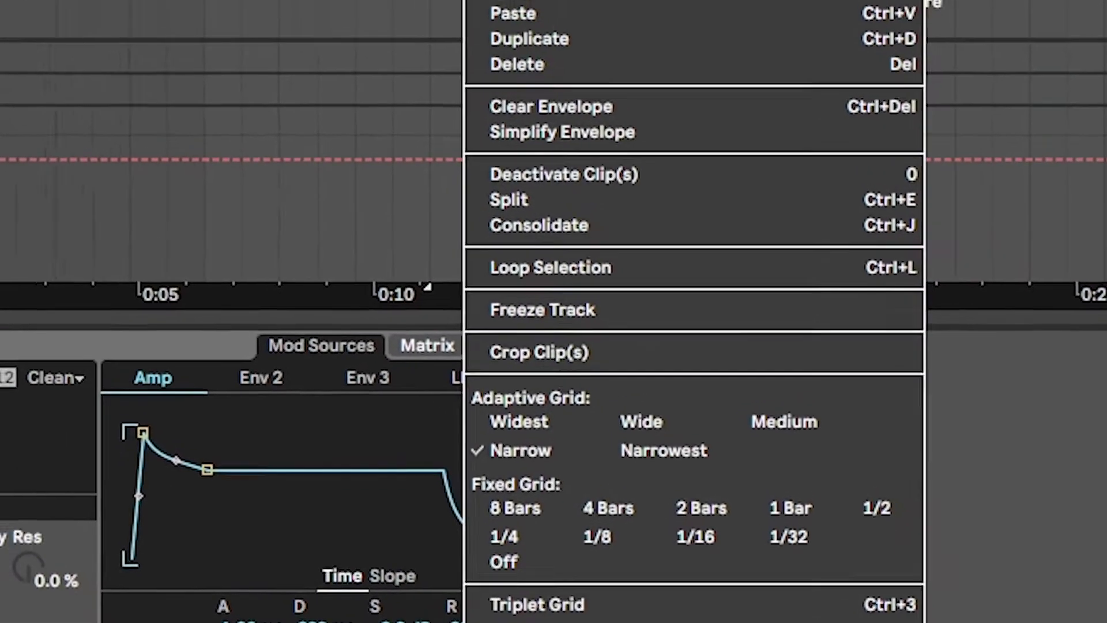
{"action": "left_click", "coordinate": [346, 496]}
Replace the Osc 1 position automation across bars 1 to 9 with a single sine shape.
{"action": "left_click_drag", "start_coordinate": [126, 119], "coordinate": [717, 336]}
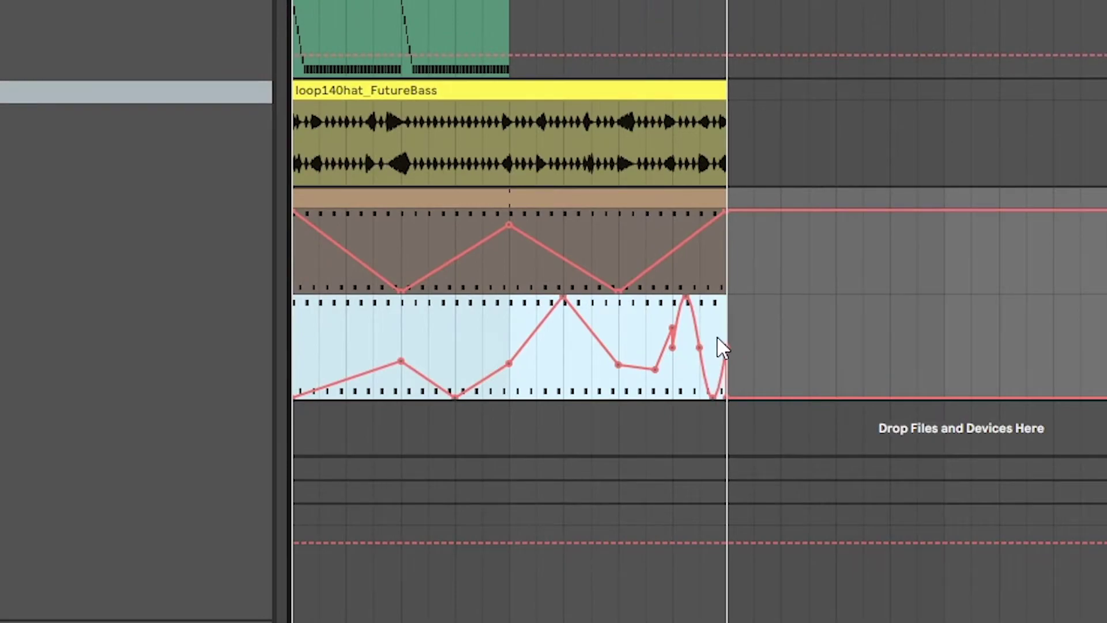
{"action": "right_click", "coordinate": [717, 336]}
{"action": "left_click", "coordinate": [663, 563]}
{"action": "left_click", "coordinate": [717, 107]}
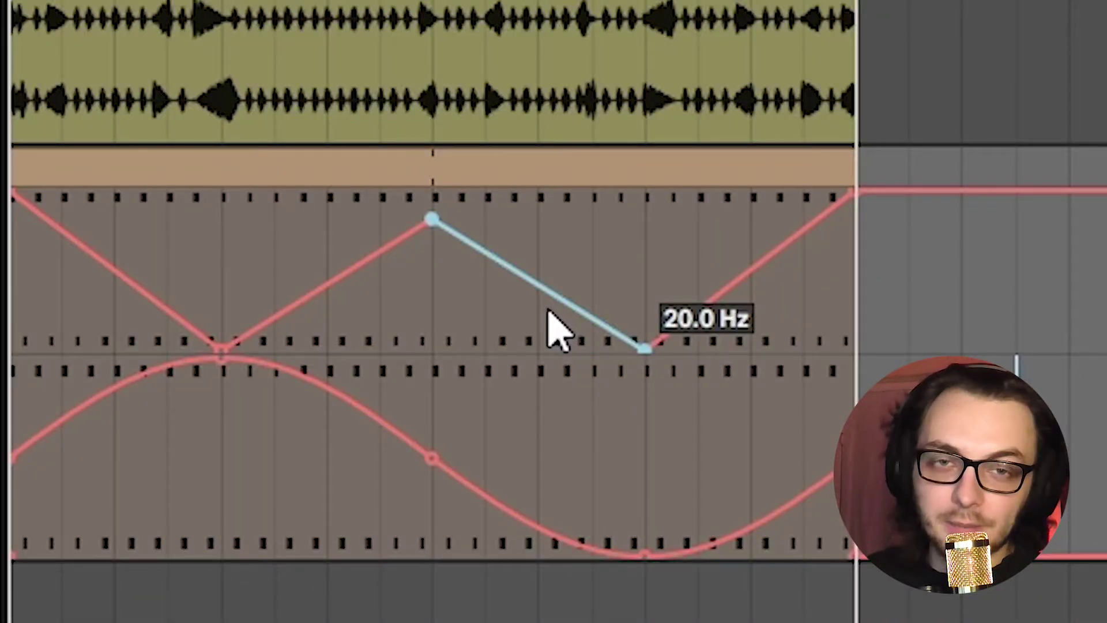
Bend the Filter 1 Frequency automation segment between bars 5 and 7 into a downward curve.
{"action": "left_click_drag", "start_coordinate": [549, 328], "coordinate": [548, 326]}
{"action": "left_click_drag", "start_coordinate": [539, 282], "coordinate": [549, 334]}
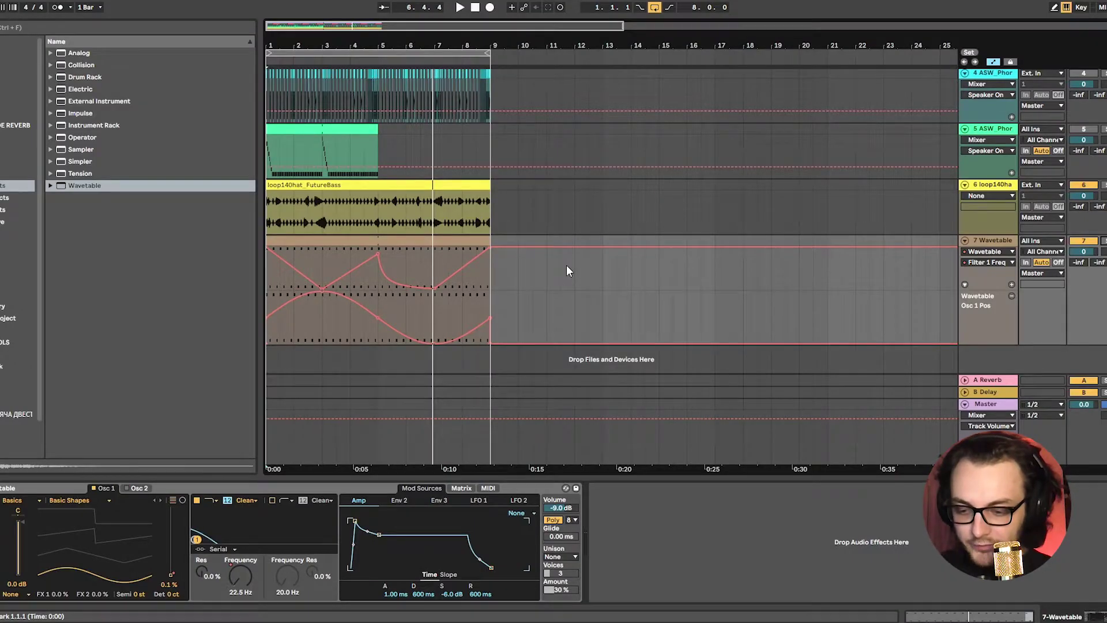
Set the Wavetable track's send to A Reverb to 0 dB and solo the reverb return to hear it alone.
{"action": "left_click", "coordinate": [1084, 254]}
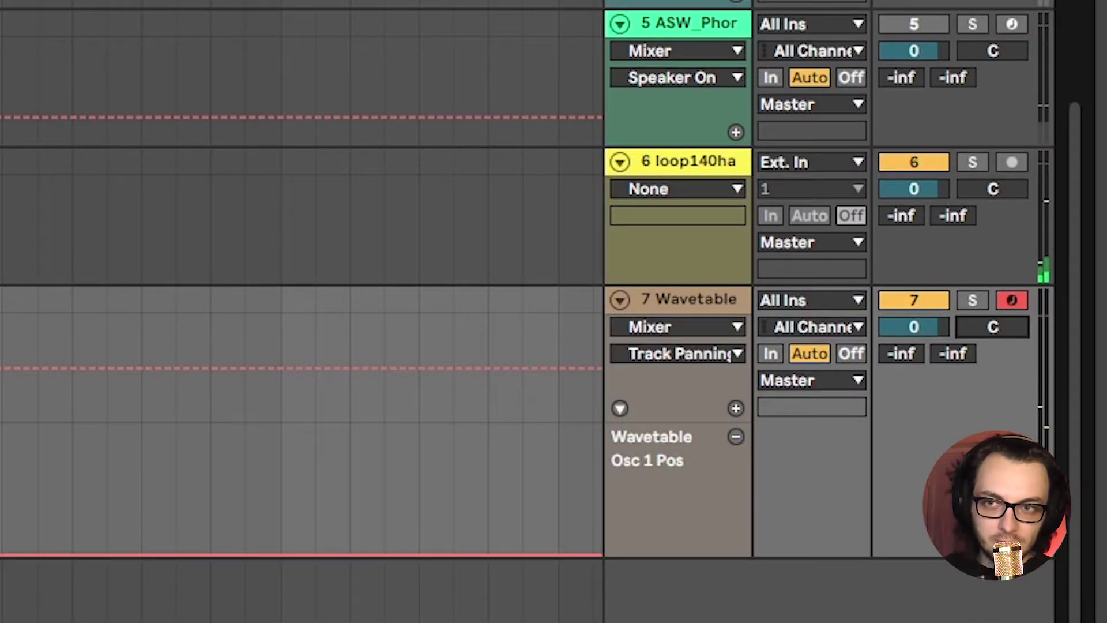
{"action": "left_click_drag", "start_coordinate": [896, 356], "coordinate": [896, 347]}
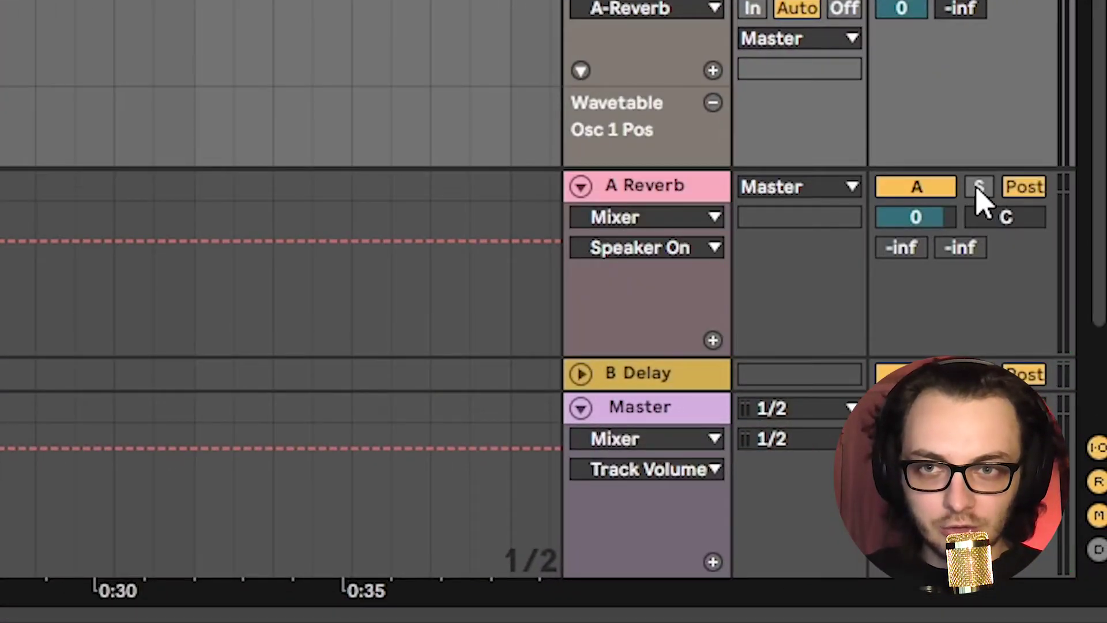
{"action": "left_click", "coordinate": [979, 187]}
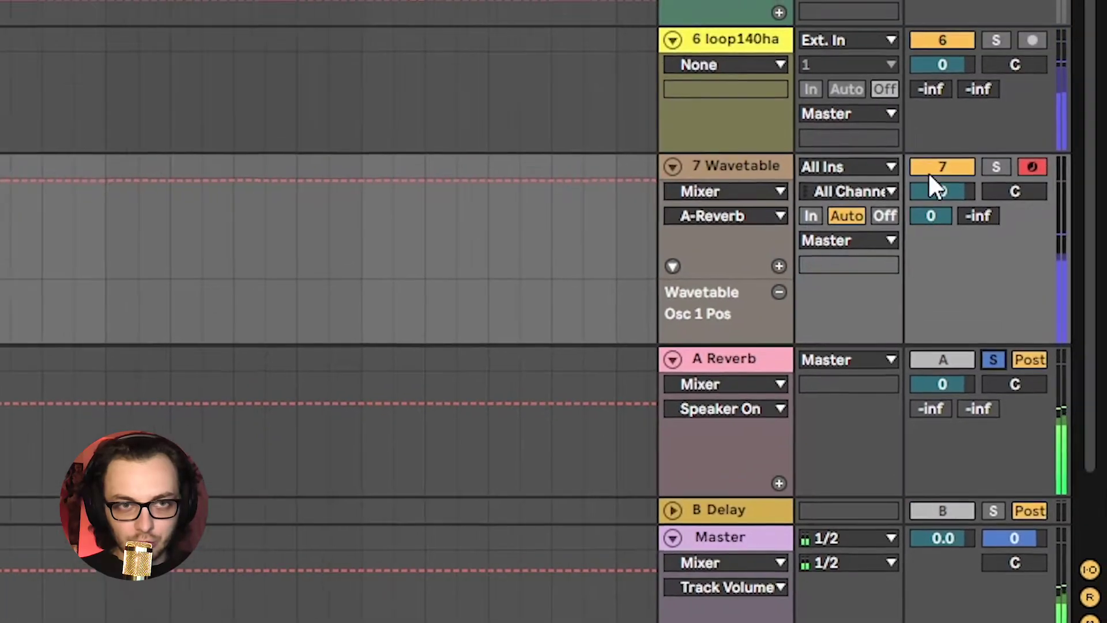
{"action": "scroll", "coordinate": [964, 78], "scroll_direction": "up", "scroll_amount": 6}
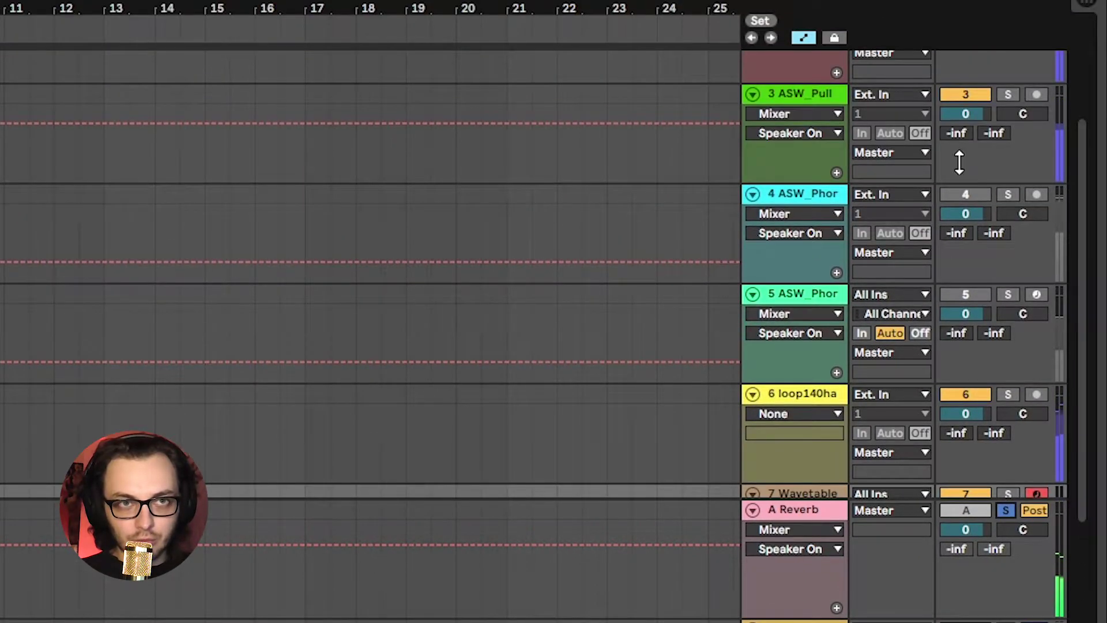
{"action": "scroll", "coordinate": [960, 339], "scroll_direction": "down", "scroll_amount": 6}
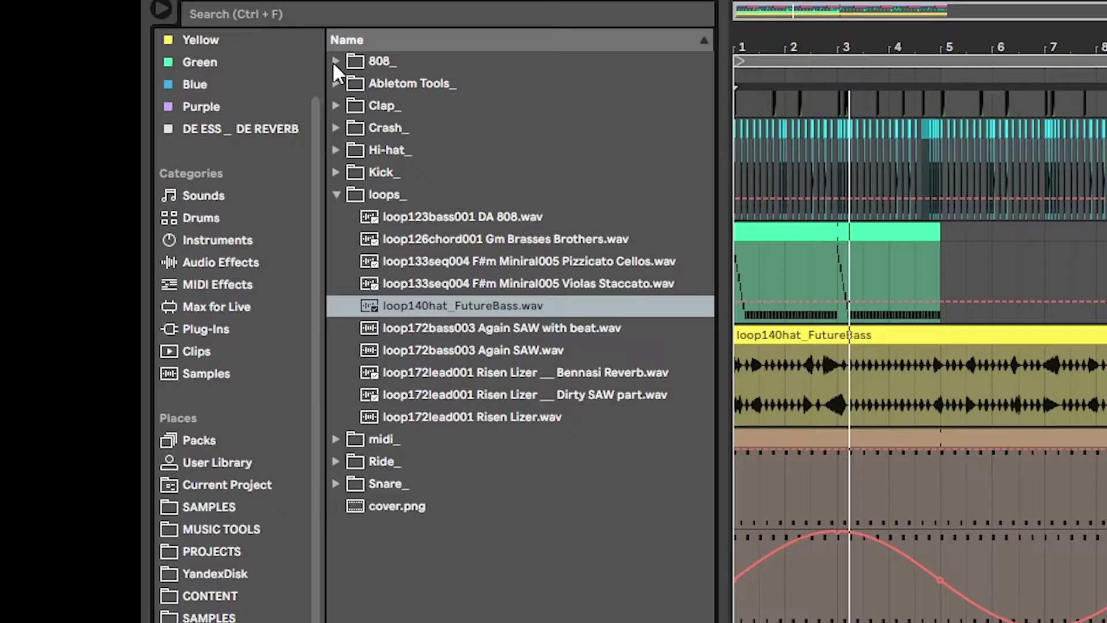
Open the 808_ sample folder and load ASW_Enemy (808).wav into a Sampler on a new MIDI track.
{"action": "left_click", "coordinate": [195, 56]}
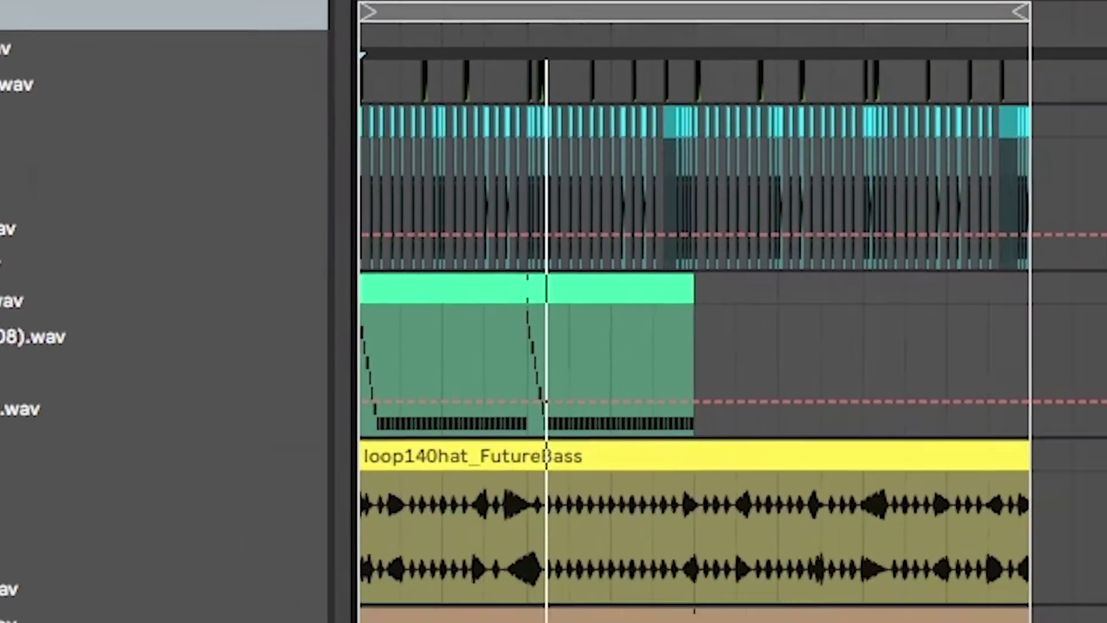
{"action": "left_click", "coordinate": [1077, 459]}
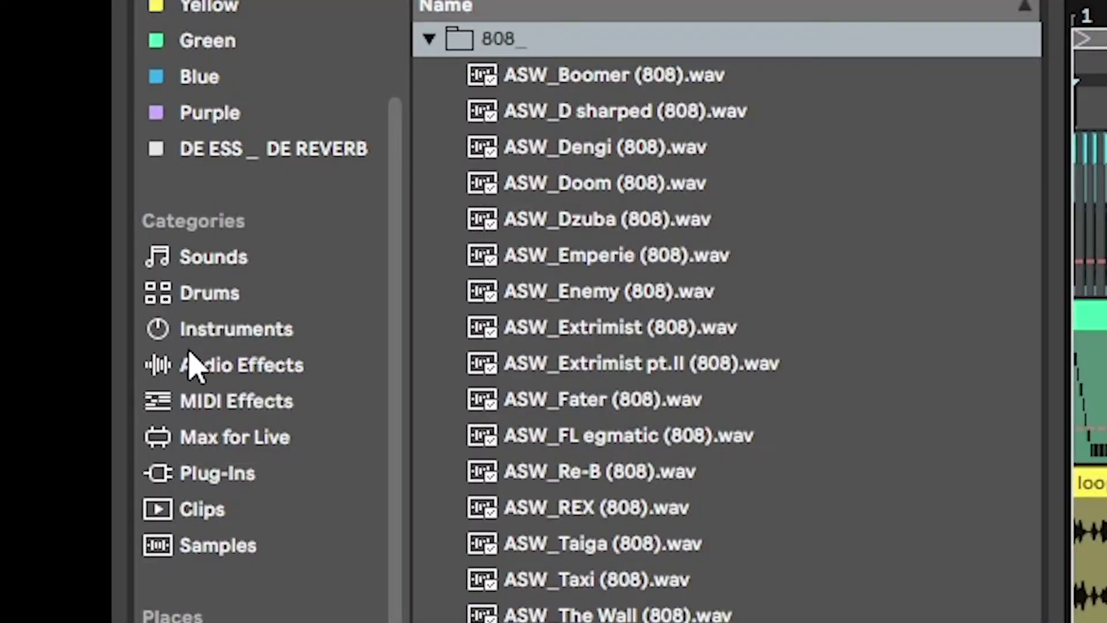
{"action": "left_click", "coordinate": [211, 337]}
{"action": "left_click", "coordinate": [519, 327]}
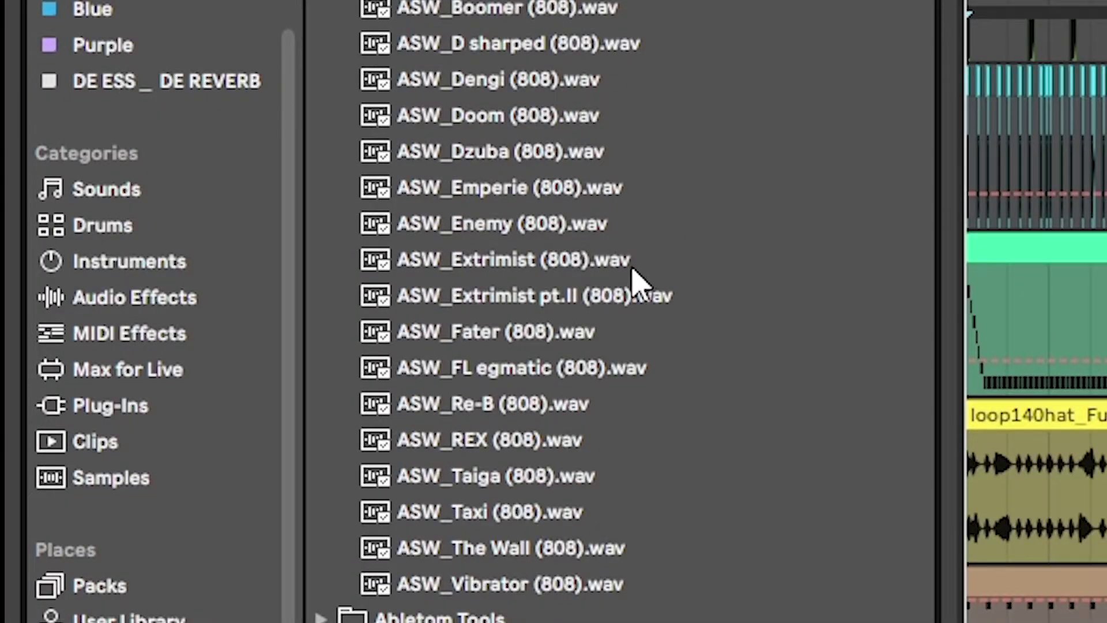
{"action": "left_click", "coordinate": [550, 225]}
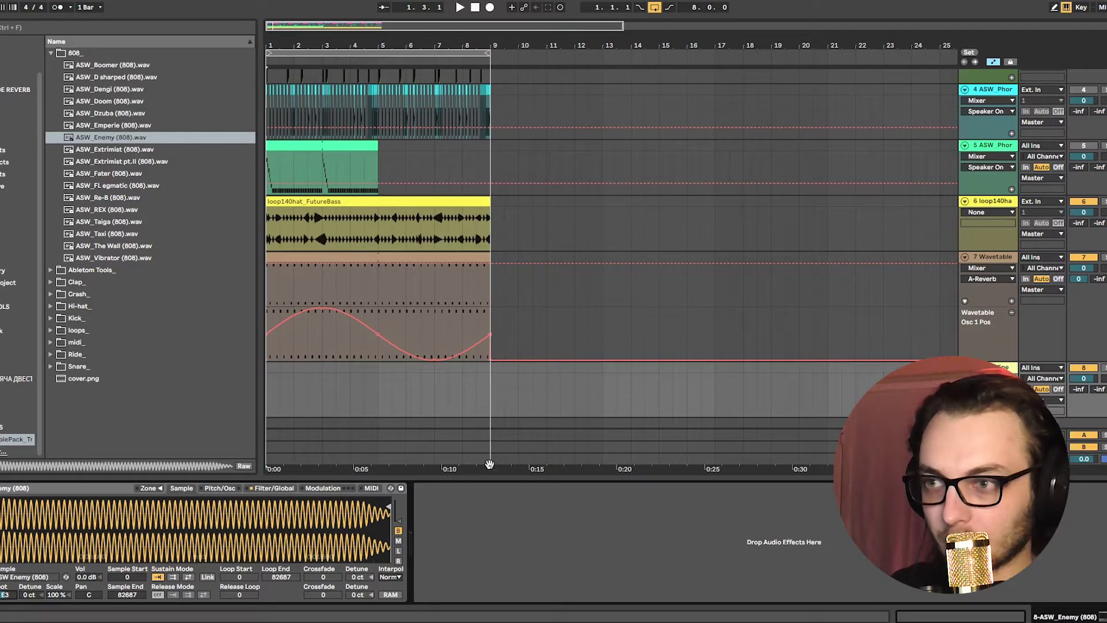
Insert a MIDI clip from bar 1 on the ASW_Enemy track and place a C3 note at its very start.
{"action": "left_click_drag", "start_coordinate": [489, 394], "coordinate": [267, 395]}
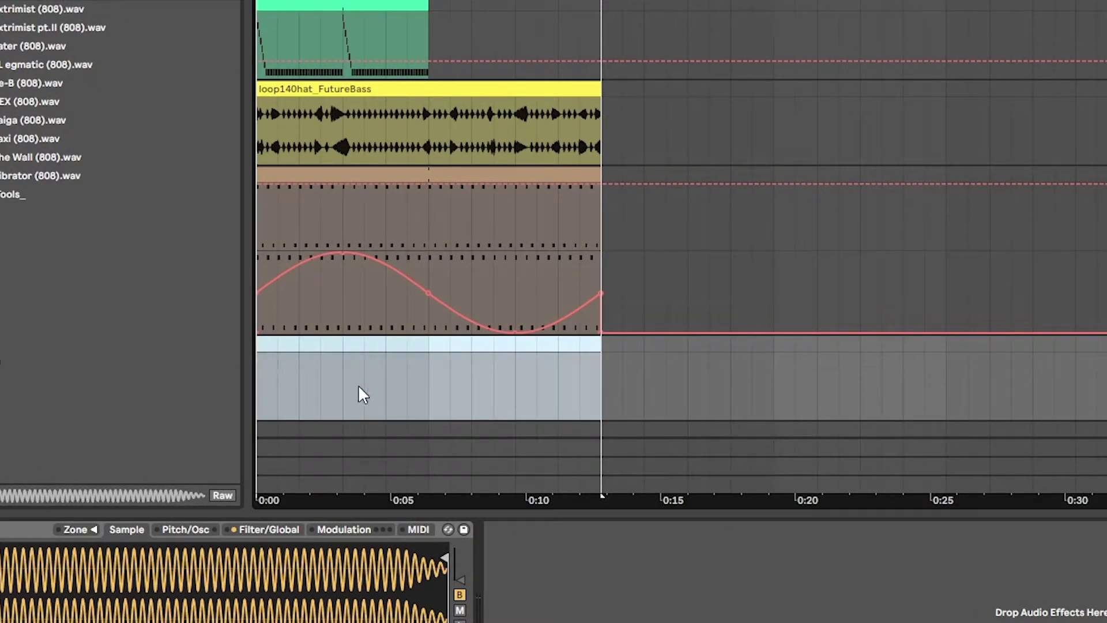
{"action": "right_click", "coordinate": [374, 345]}
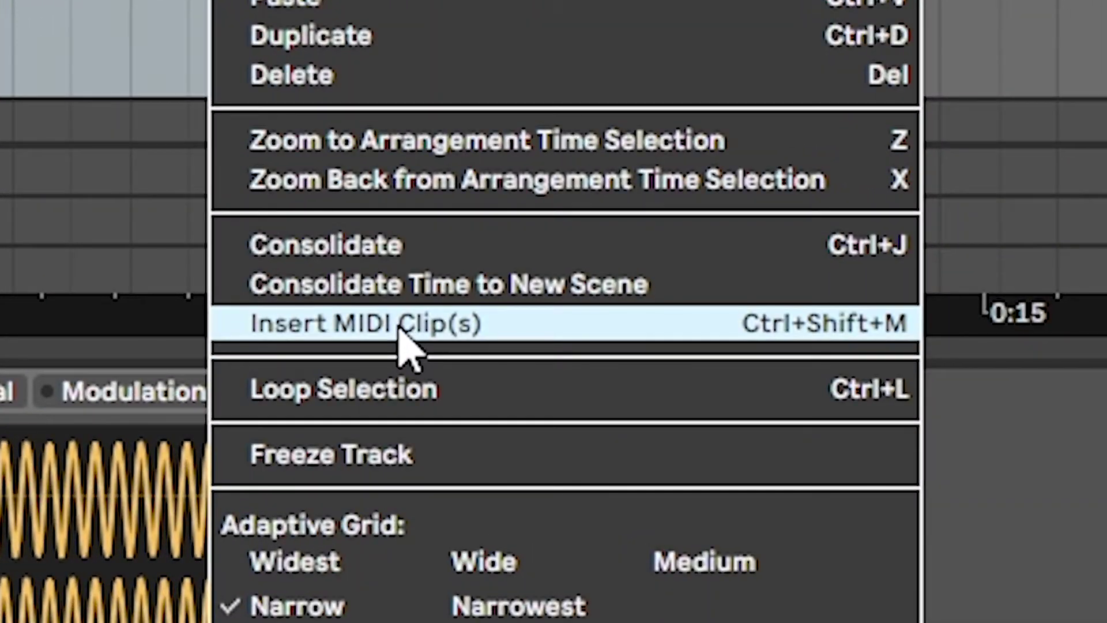
{"action": "left_click", "coordinate": [403, 346]}
{"action": "double_click", "coordinate": [152, 489]}
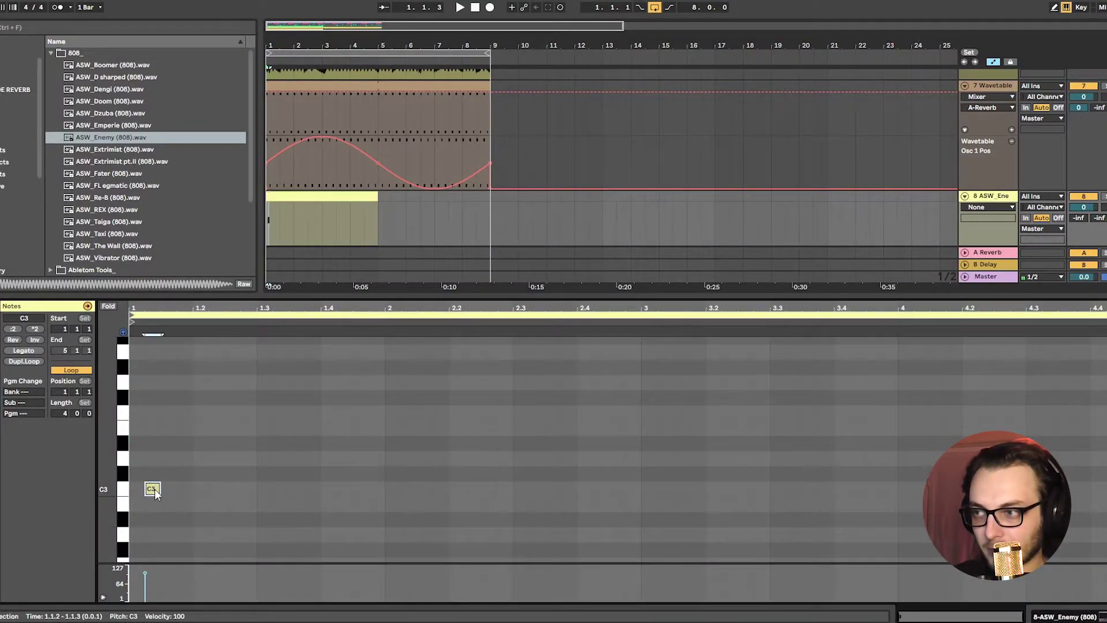
{"action": "left_click_drag", "start_coordinate": [154, 489], "coordinate": [142, 489]}
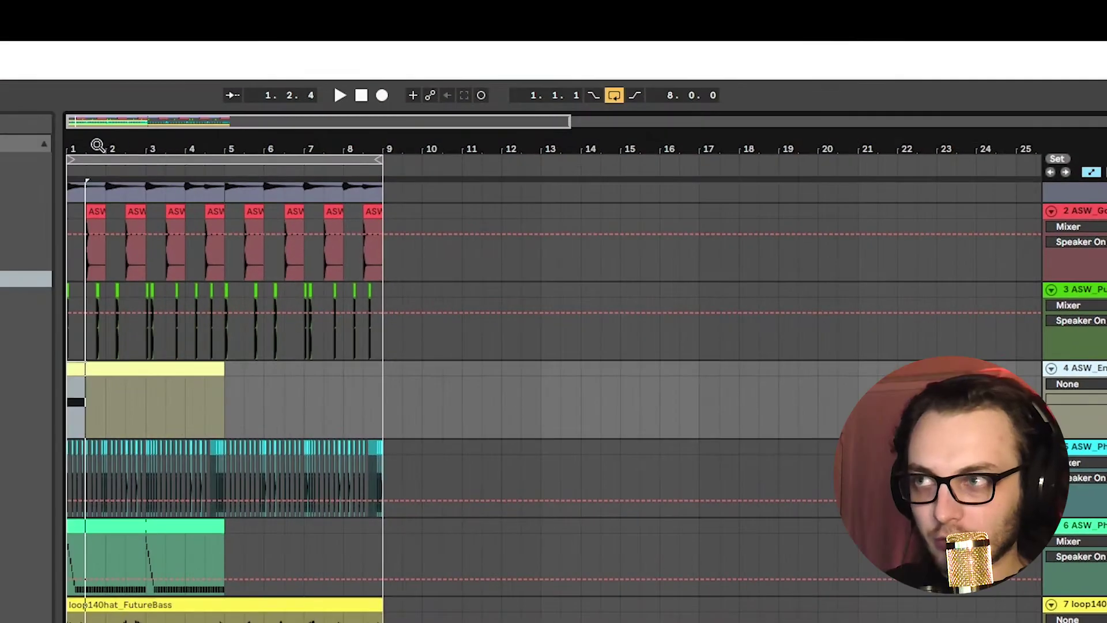
Extend the 808's C4 note to beat 1.4 to meet the next ASW_Pull hit, and duplicate the note.
{"action": "left_click_drag", "start_coordinate": [98, 144], "coordinate": [327, 291]}
{"action": "key", "text": "shift+Tab"}
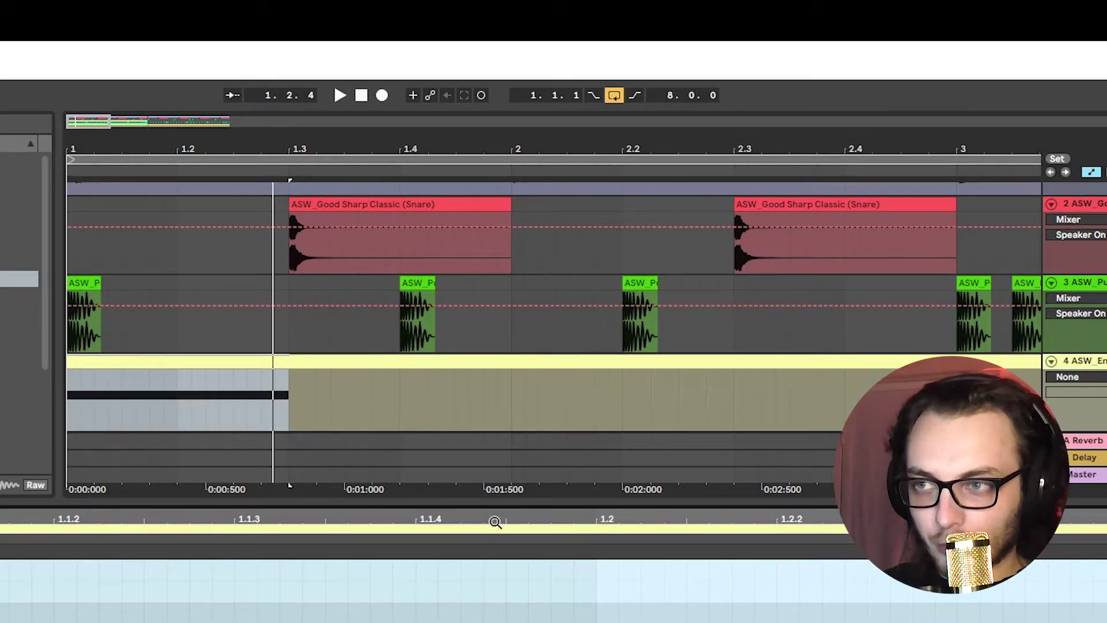
{"action": "left_click_drag", "start_coordinate": [494, 524], "coordinate": [494, 496]}
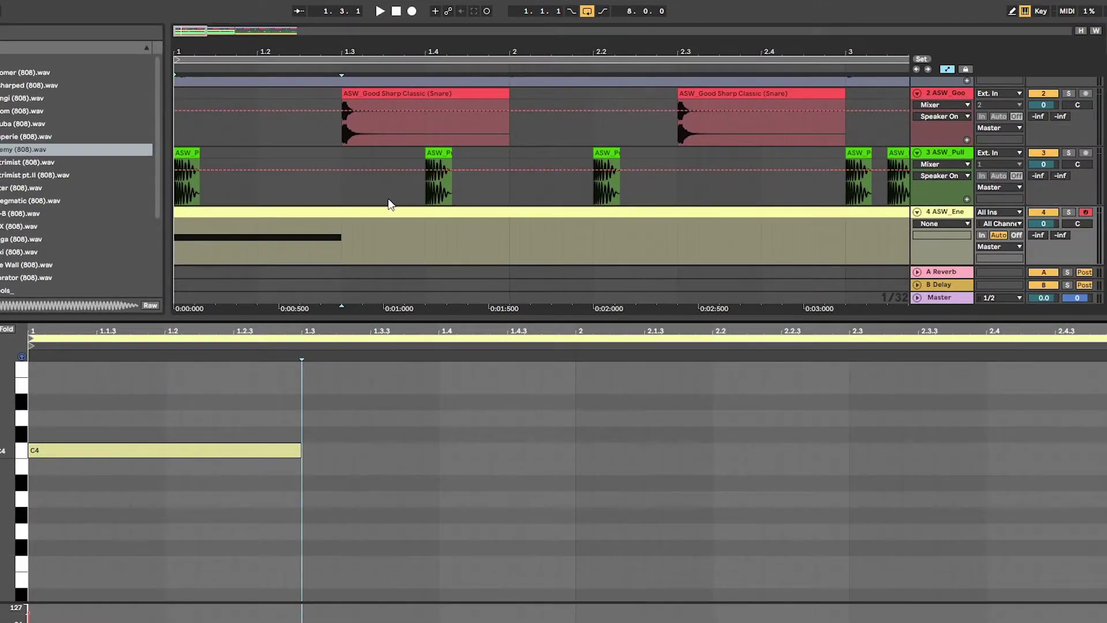
{"action": "left_click_drag", "start_coordinate": [299, 451], "coordinate": [382, 457]}
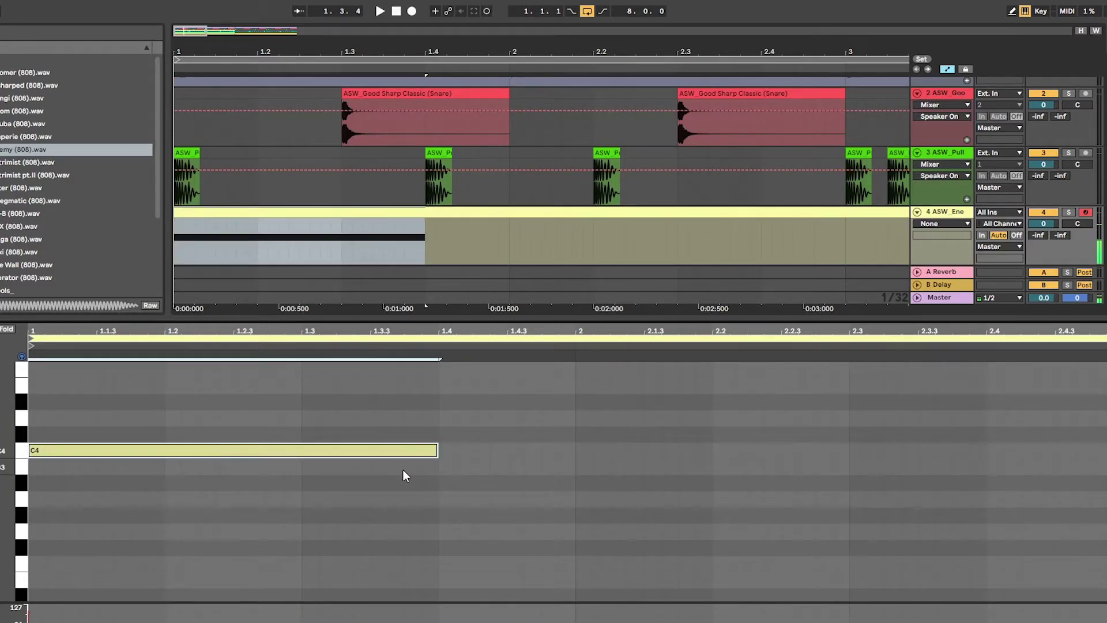
{"action": "key", "text": "ctrl+d"}
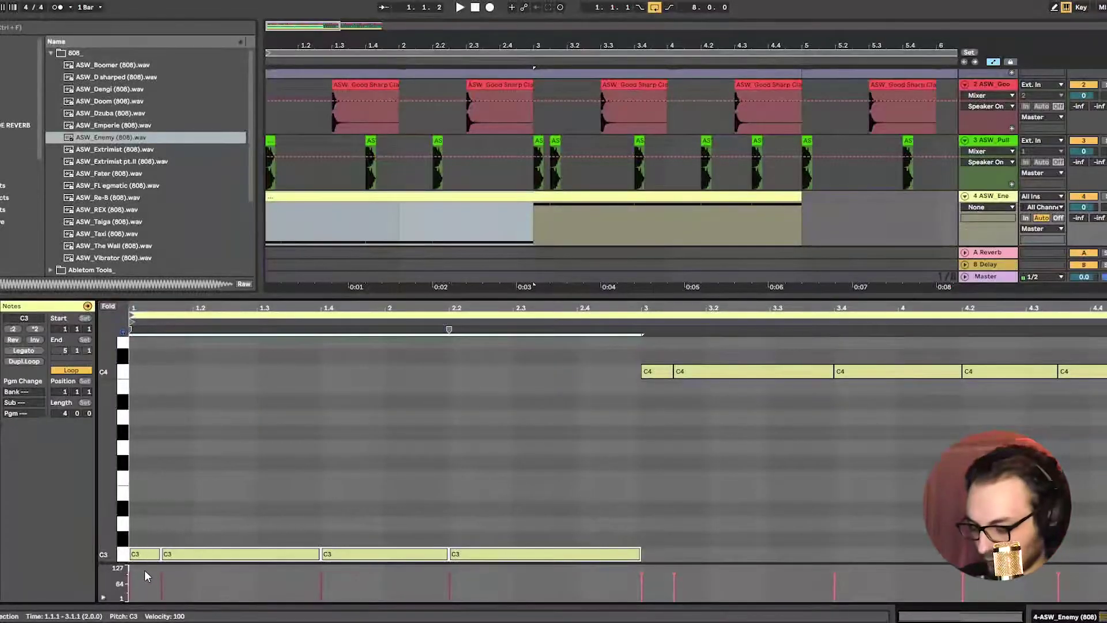
Shift the 808 notes by octaves so the long notes sit on C3 and short accents on C4, and play the pattern.
{"action": "key", "text": "shift+Up"}
{"action": "scroll", "coordinate": [313, 486], "scroll_direction": "up", "scroll_amount": 1}
{"action": "left_click_drag", "start_coordinate": [141, 452], "coordinate": [1084, 418]}
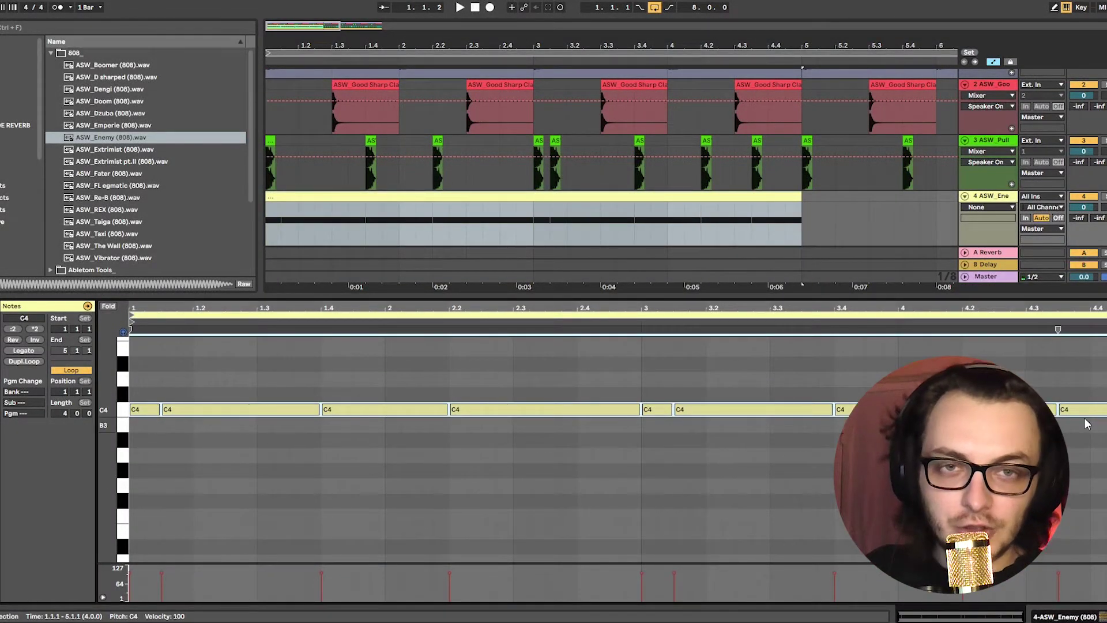
{"action": "key", "text": "shift+Up"}
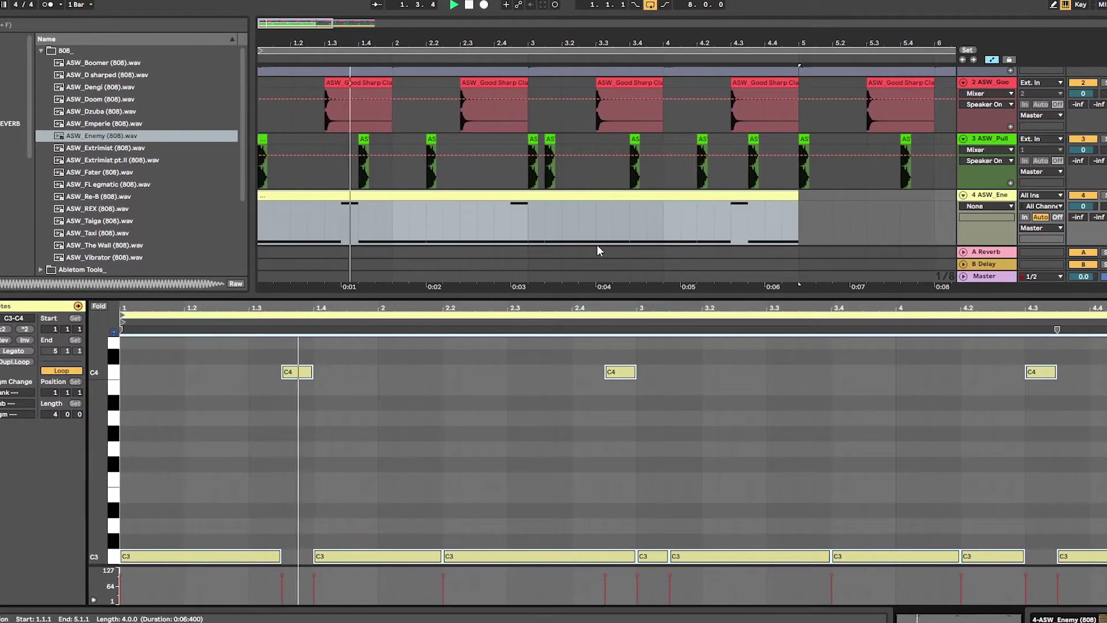
{"action": "left_click_drag", "start_coordinate": [707, 45], "coordinate": [704, 23]}
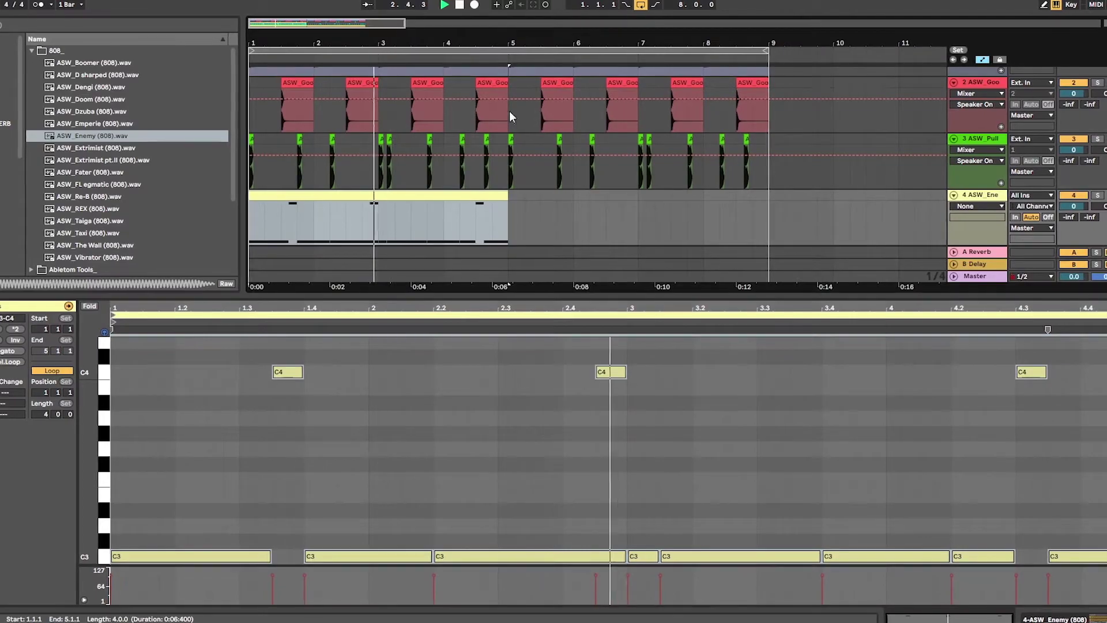